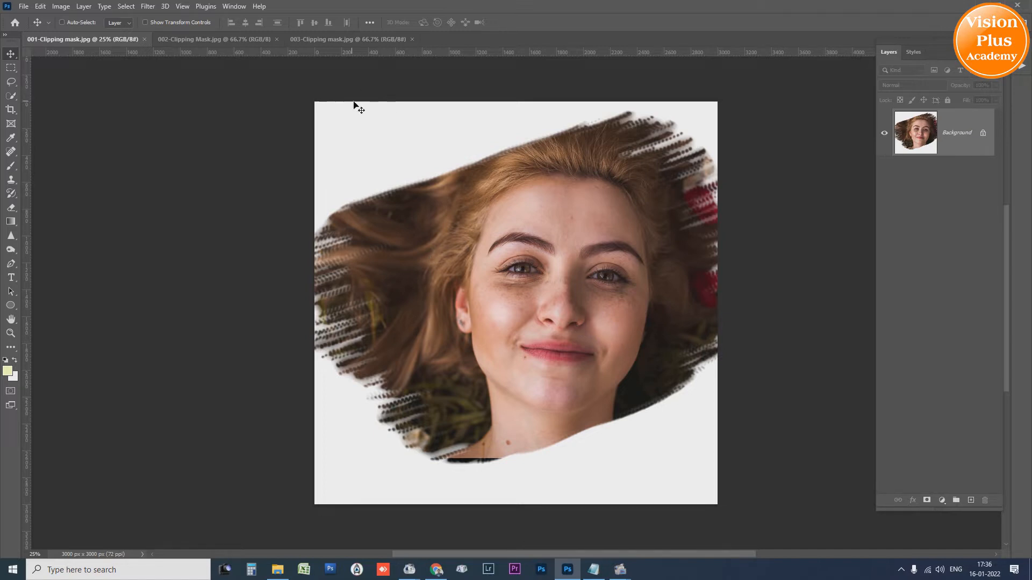
Look through the finished FRUIT text and beach composite examples and close all open documents
{"action": "left_click", "coordinate": [340, 41]}
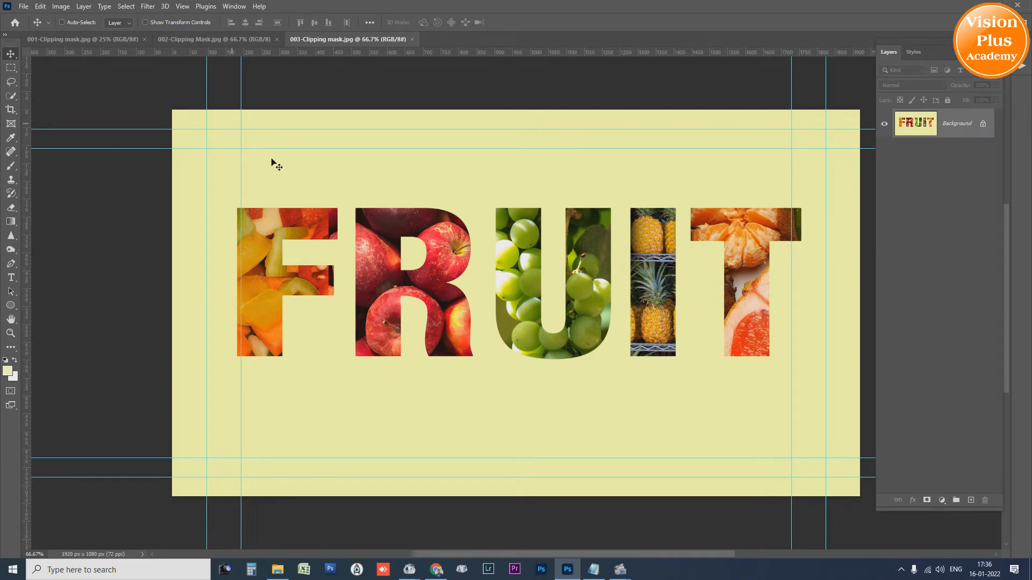
{"action": "left_click", "coordinate": [215, 40]}
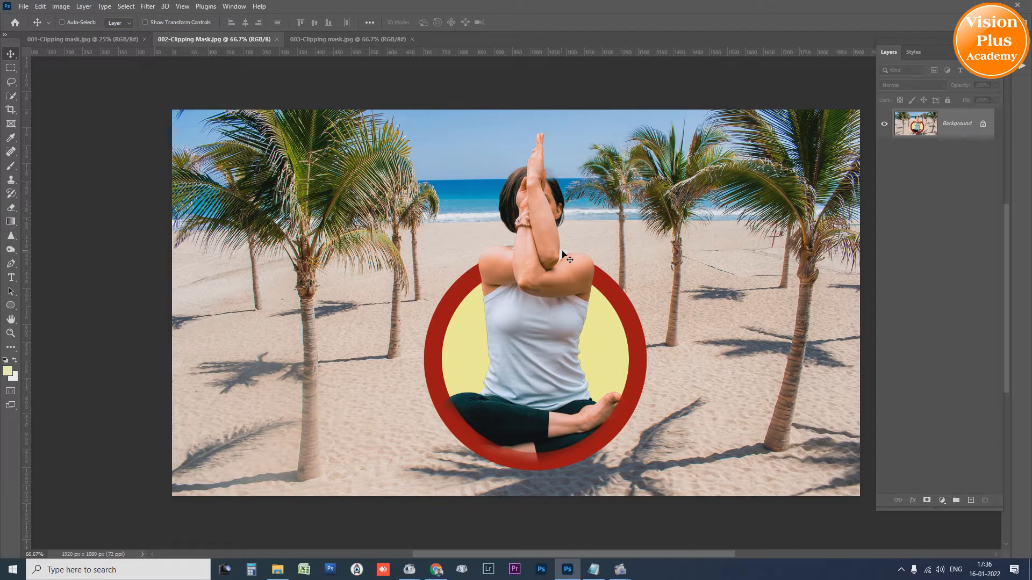
{"action": "key", "text": "ctrl+alt+w"}
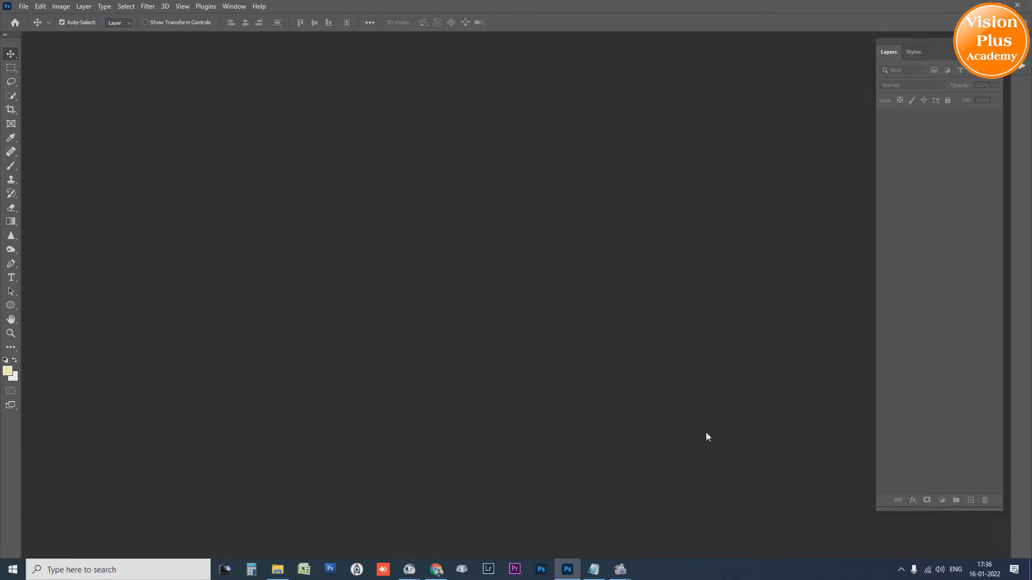
Create a new document from the HDTV 1080p preset, 1920 x 1080 px at 72 ppi with white background
{"action": "key", "text": "ctrl+n"}
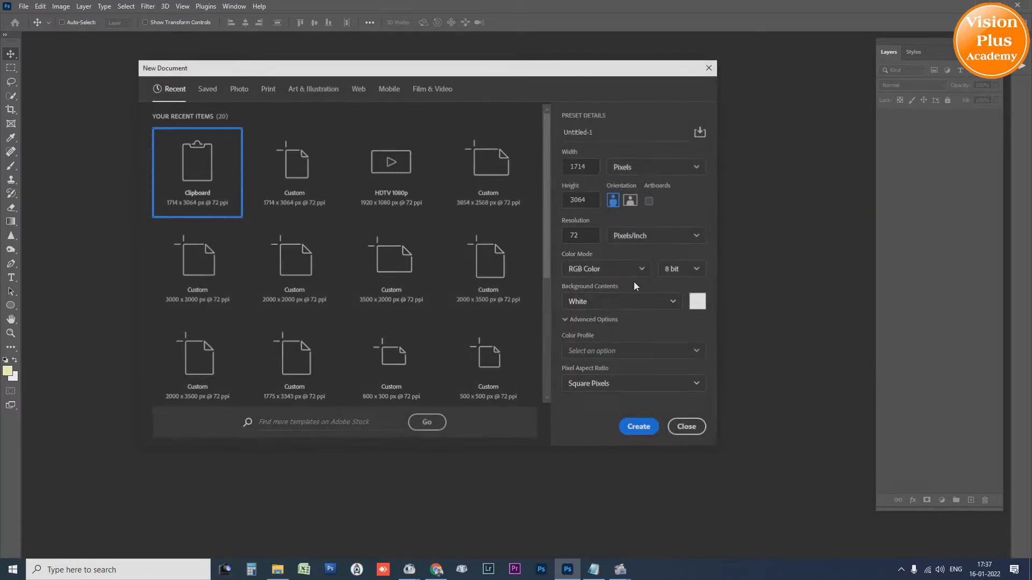
{"action": "left_click", "coordinate": [400, 172]}
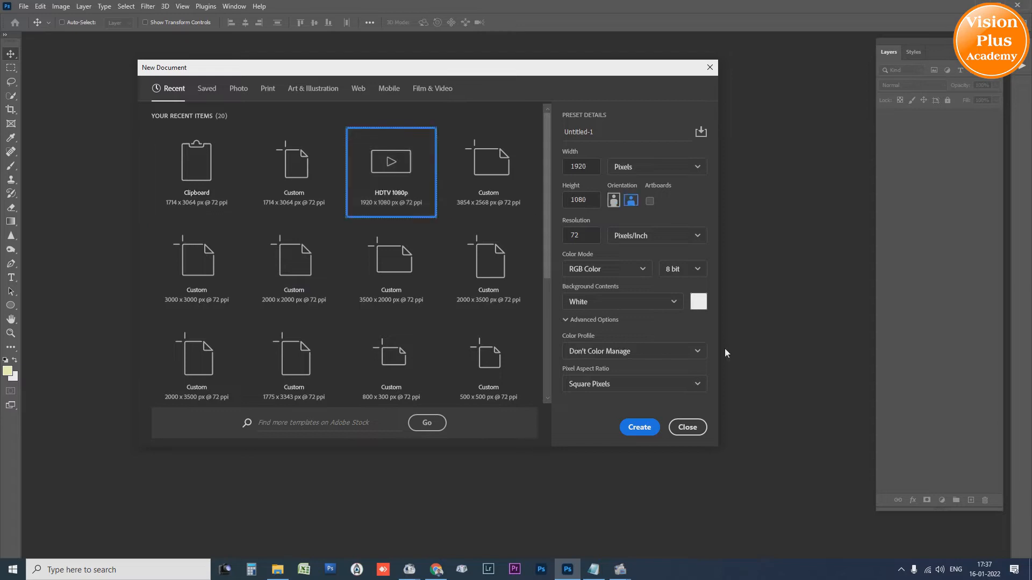
{"action": "left_click", "coordinate": [648, 428]}
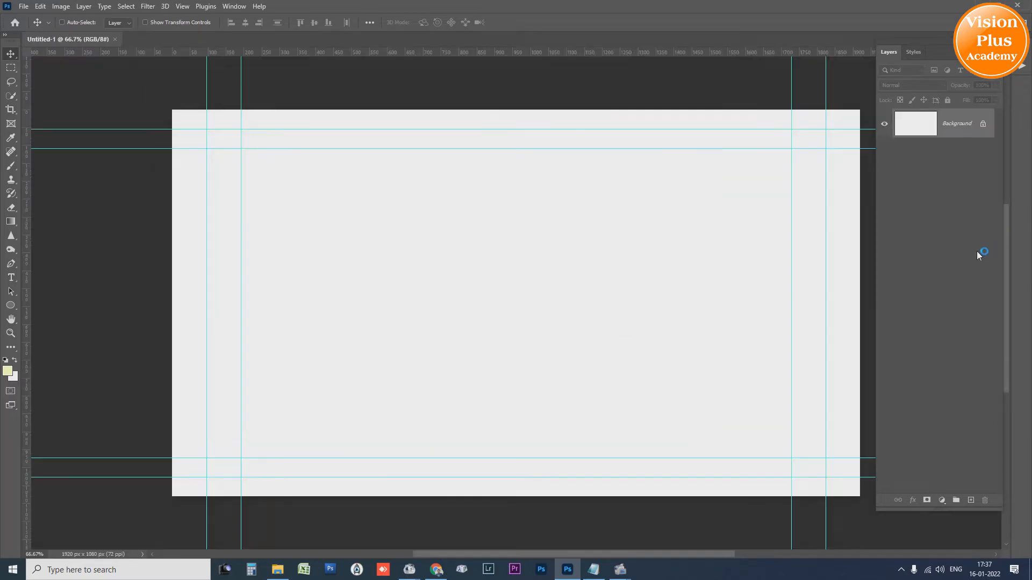
Clear all guides from the canvas and unlock the Background layer
{"action": "left_click", "coordinate": [182, 6]}
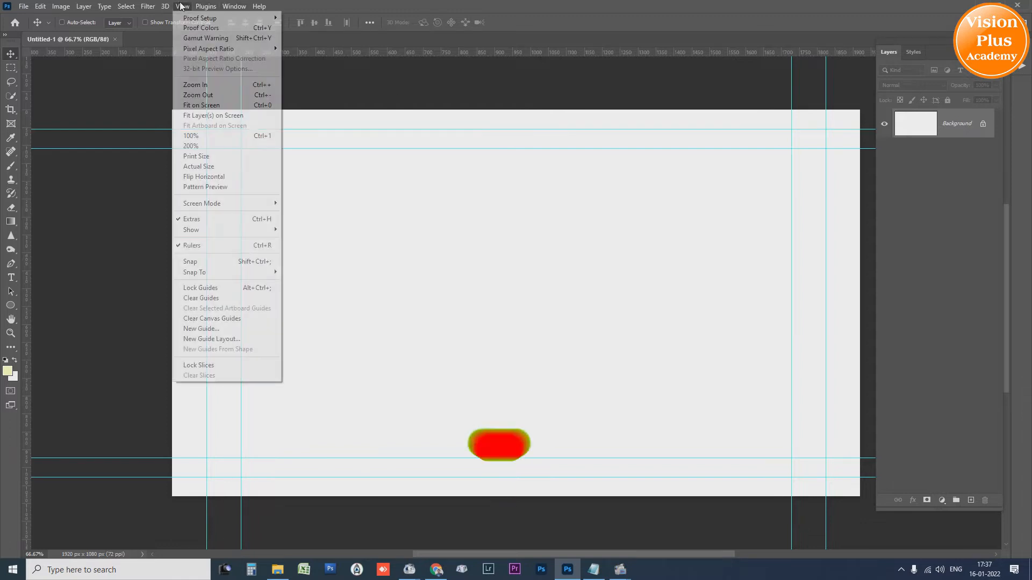
{"action": "left_click", "coordinate": [202, 298]}
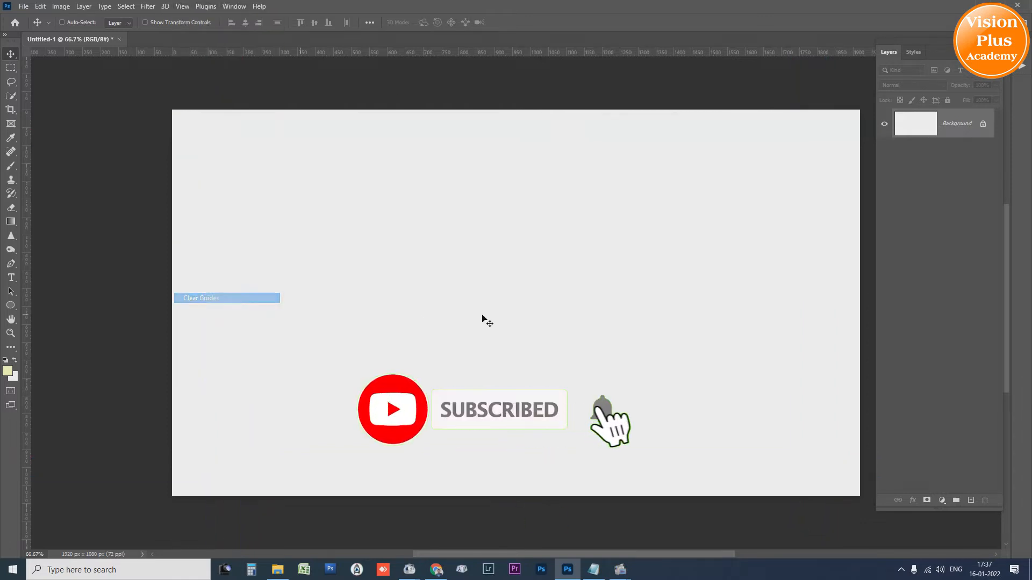
{"action": "left_click", "coordinate": [984, 127]}
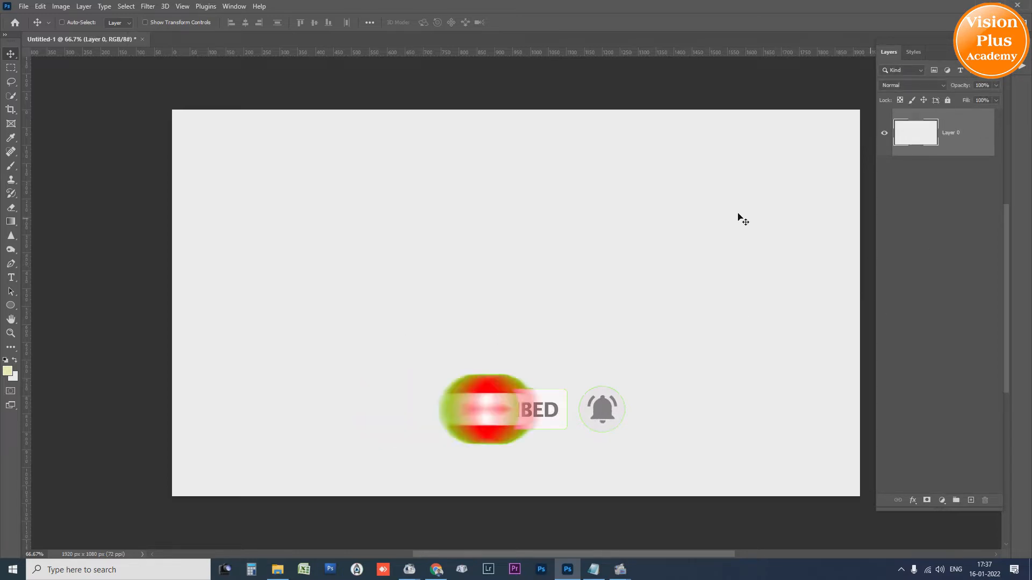
Set the foreground colour to a medium gray
{"action": "left_click", "coordinate": [9, 373]}
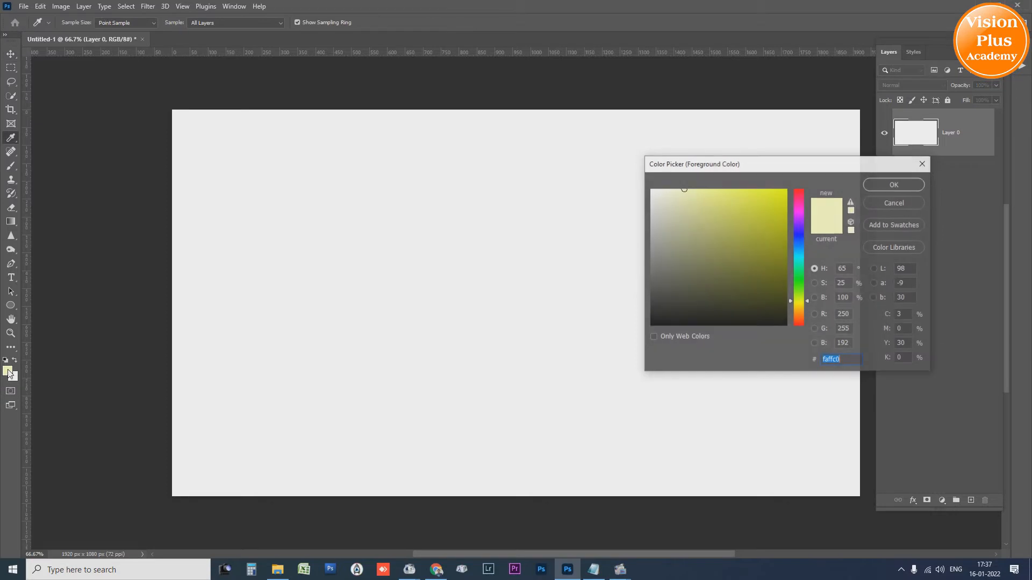
{"action": "left_click", "coordinate": [652, 258]}
{"action": "left_click", "coordinate": [895, 185]}
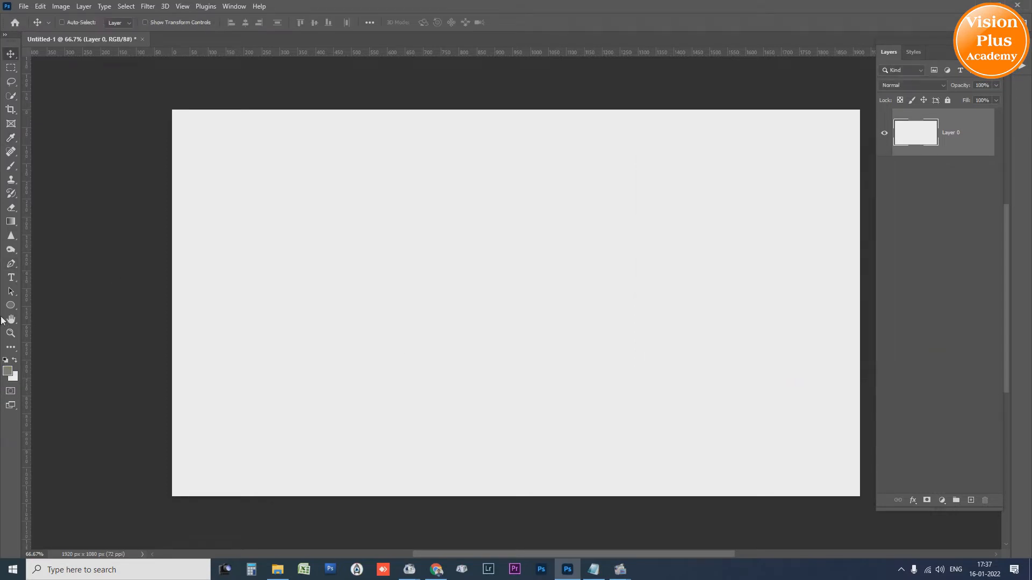
Draw a gray circle about 771 px in diameter with the Ellipse tool and move it to the canvas centre
{"action": "left_click", "coordinate": [9, 308]}
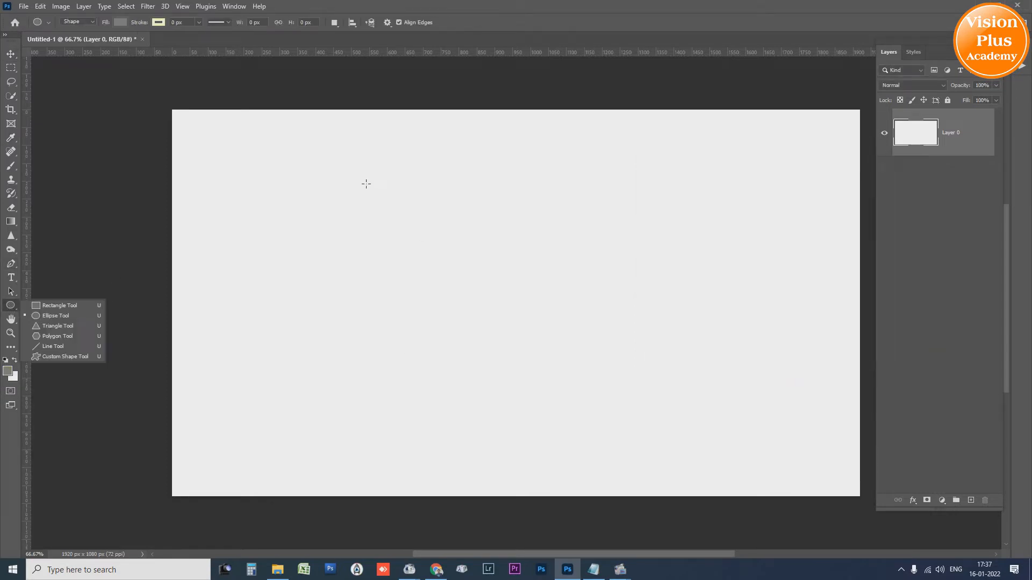
{"action": "left_click_drag", "start_coordinate": [343, 176], "coordinate": [619, 473]}
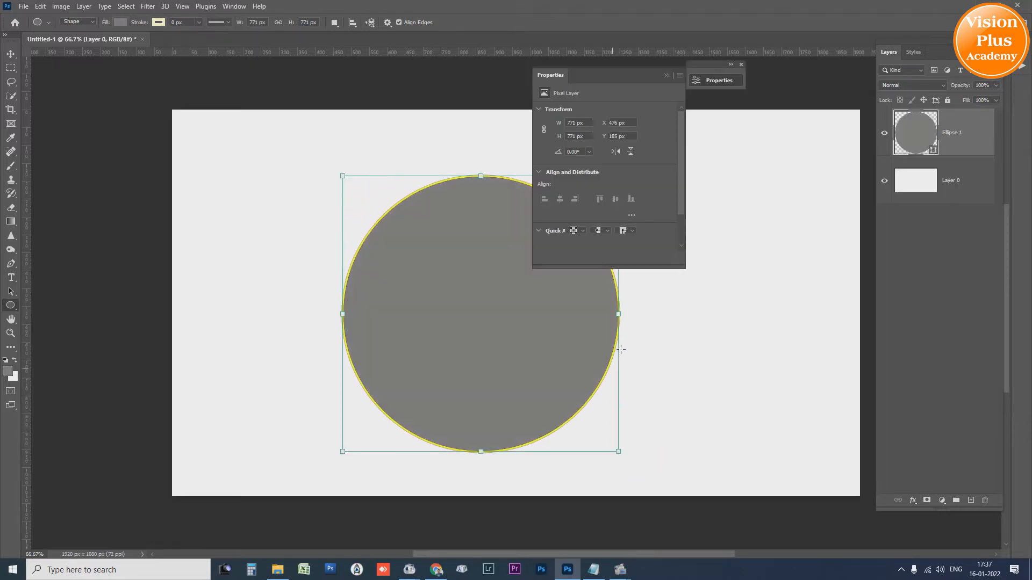
{"action": "left_click", "coordinate": [741, 65]}
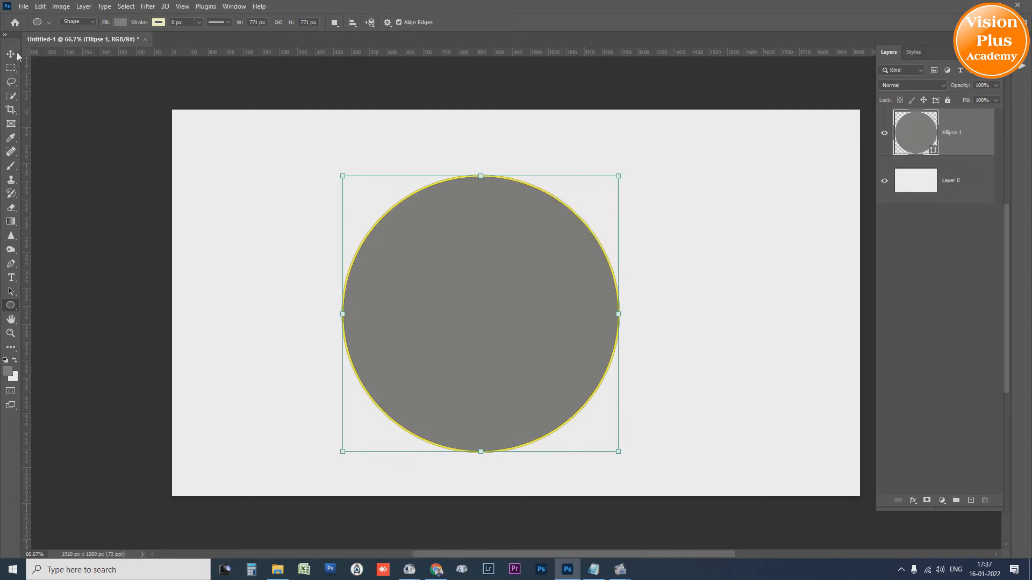
{"action": "left_click", "coordinate": [11, 54]}
{"action": "left_click_drag", "start_coordinate": [521, 243], "coordinate": [554, 246]}
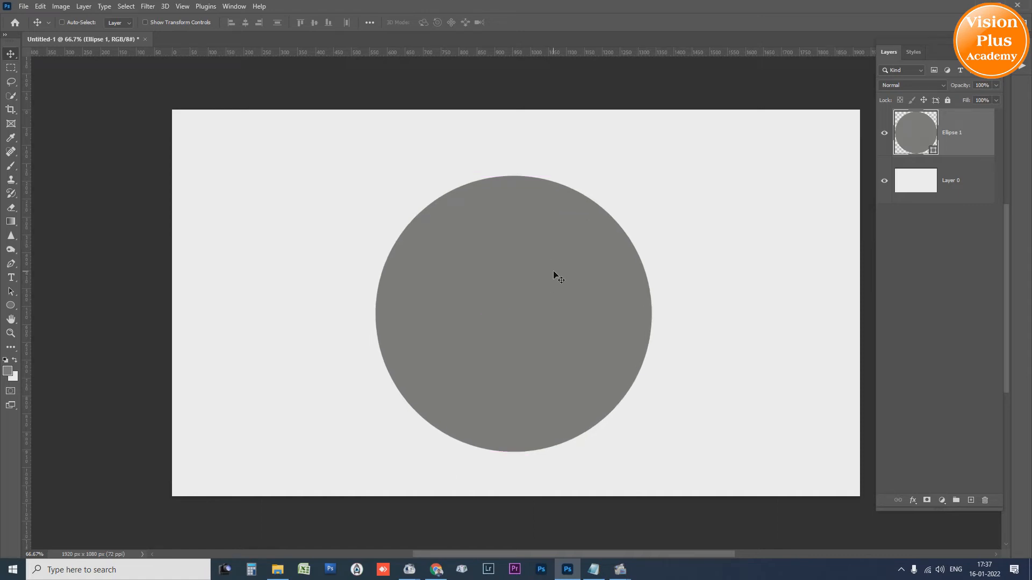
{"action": "left_click_drag", "start_coordinate": [527, 306], "coordinate": [536, 295]}
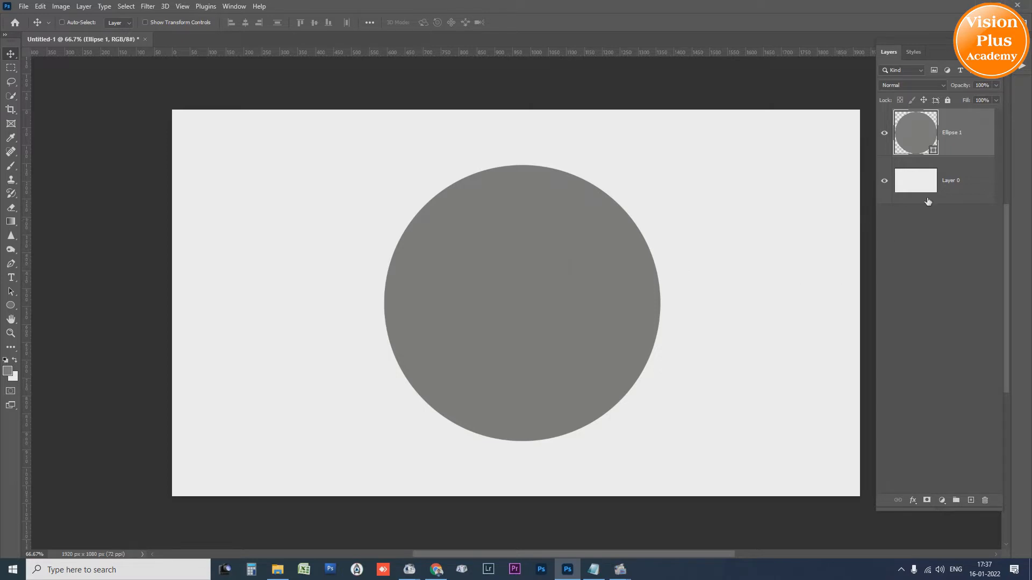
Add a new empty layer above the circle and ready the Brush tool with the default black foreground colour
{"action": "left_click", "coordinate": [970, 500]}
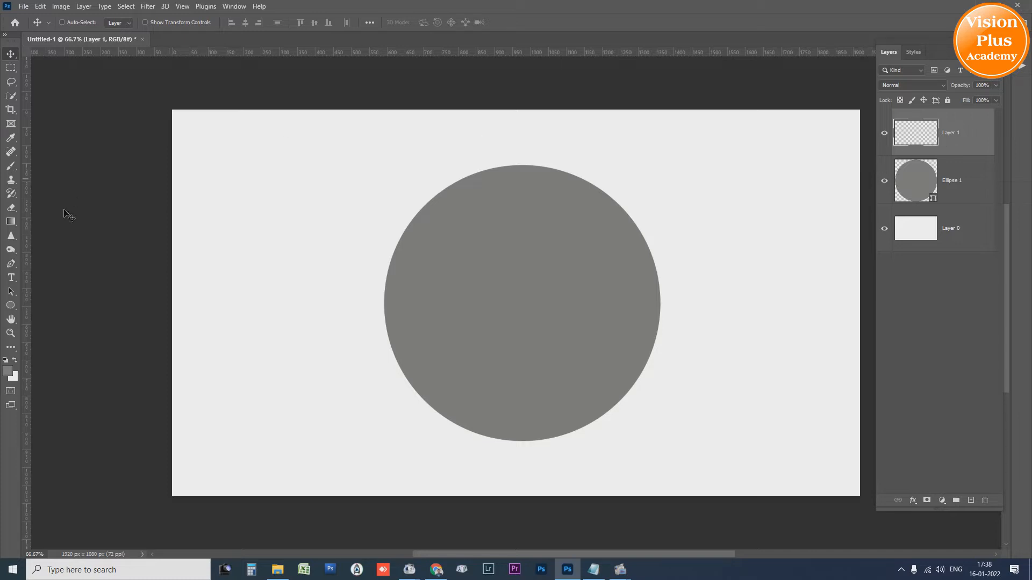
{"action": "left_click", "coordinate": [10, 166]}
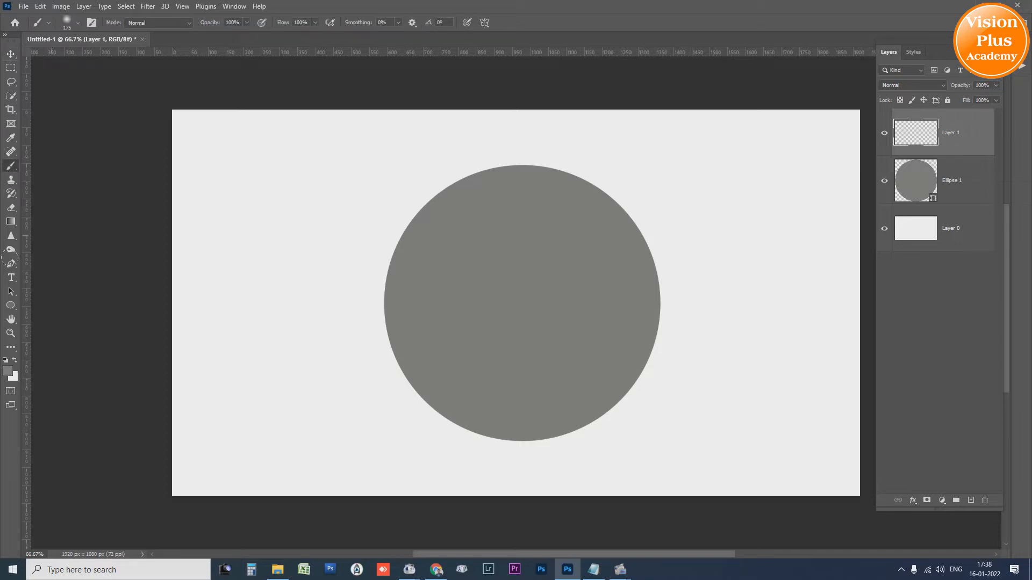
{"action": "left_click", "coordinate": [5, 360]}
Paint a trial soft black stroke winding across the circle on the new layer, and undo it
{"action": "mouse_move", "coordinate": [371, 219]}
{"action": "left_mouse_down"}
{"action": "mouse_move", "coordinate": [586, 208]}
{"action": "mouse_move", "coordinate": [368, 306]}
{"action": "mouse_move", "coordinate": [500, 344]}
{"action": "mouse_move", "coordinate": [638, 270]}
{"action": "mouse_move", "coordinate": [697, 324]}
{"action": "left_mouse_up"}
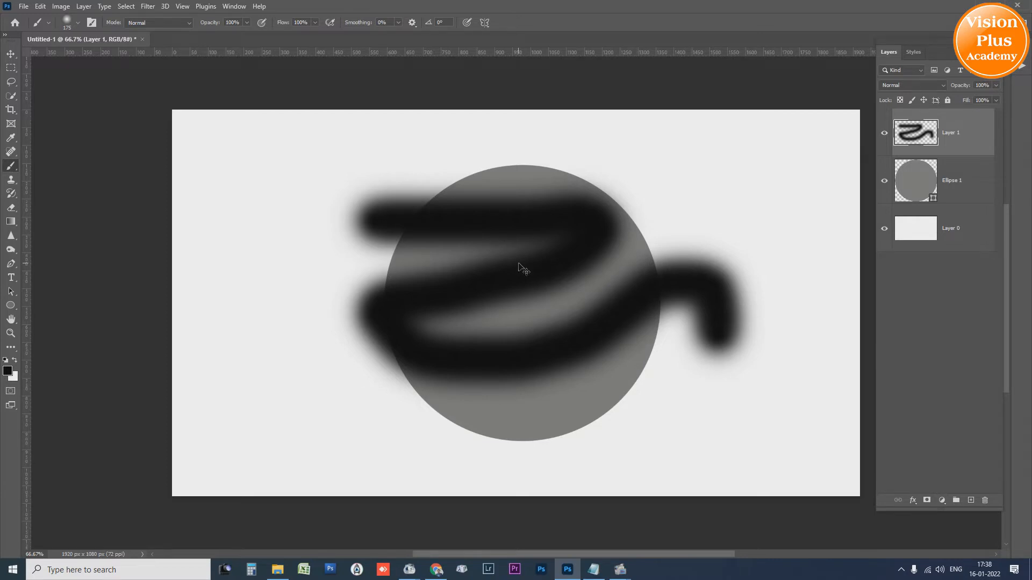
{"action": "key", "text": "ctrl+z"}
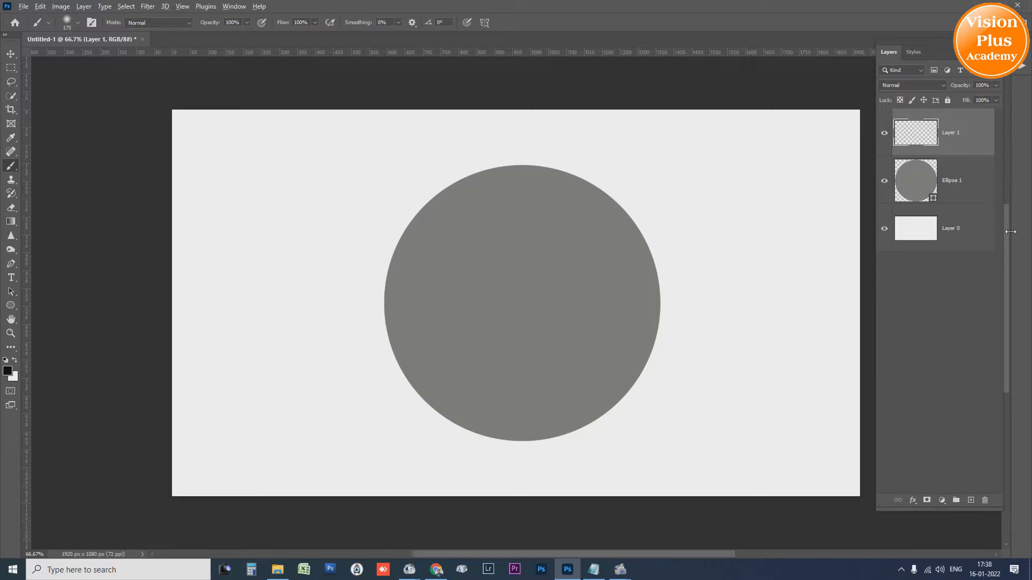
Try clipping Layer 1 to the circle, release it, and look up where the Create Clipping Mask command is offered
{"action": "left_click", "coordinate": [956, 153], "text": "alt"}
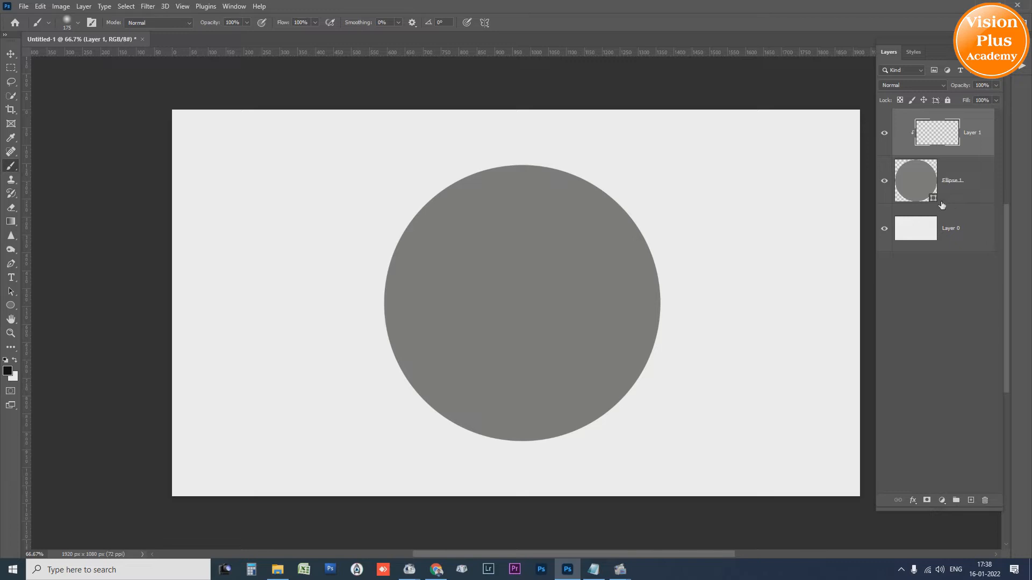
{"action": "key", "text": "ctrl+alt+g"}
{"action": "right_click", "coordinate": [984, 127]}
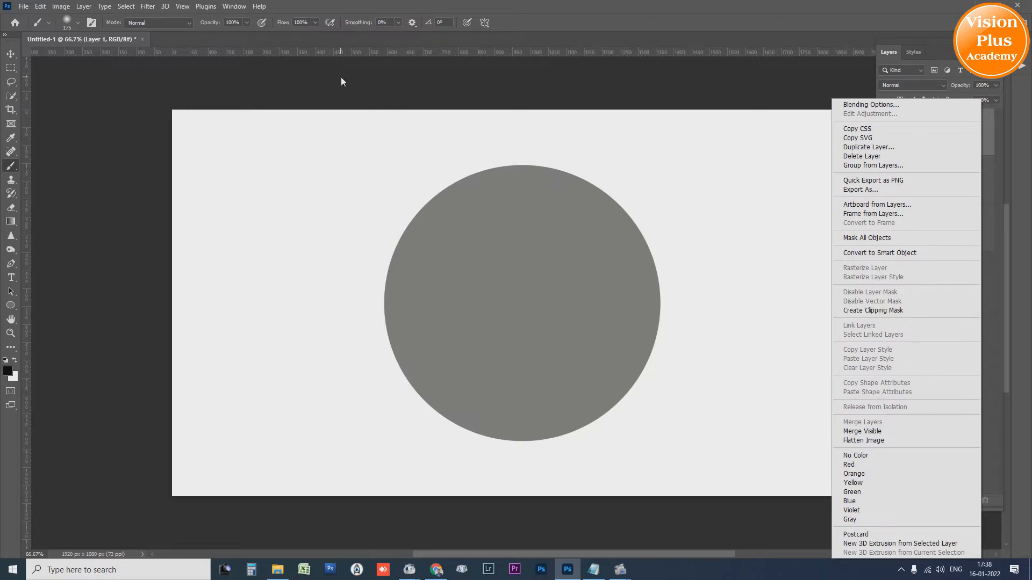
{"action": "left_click", "coordinate": [80, 10]}
{"action": "left_click", "coordinate": [84, 8]}
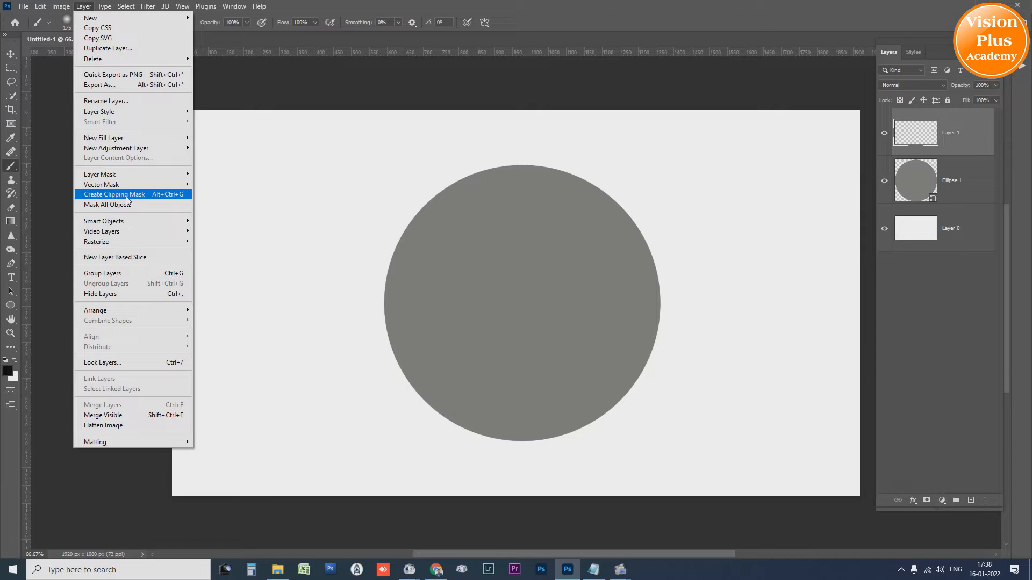
{"action": "left_click", "coordinate": [210, 80]}
{"action": "left_click", "coordinate": [243, 97]}
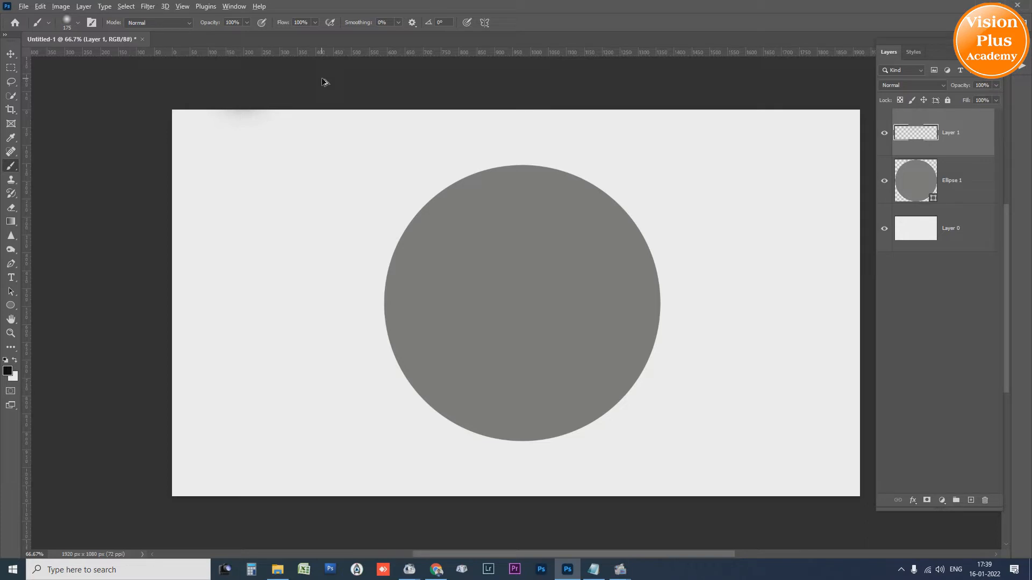
Clip Layer 1 to the circle with a clipping mask and paint soft black shading around the circle's edge
{"action": "key", "text": "ctrl+alt+g"}
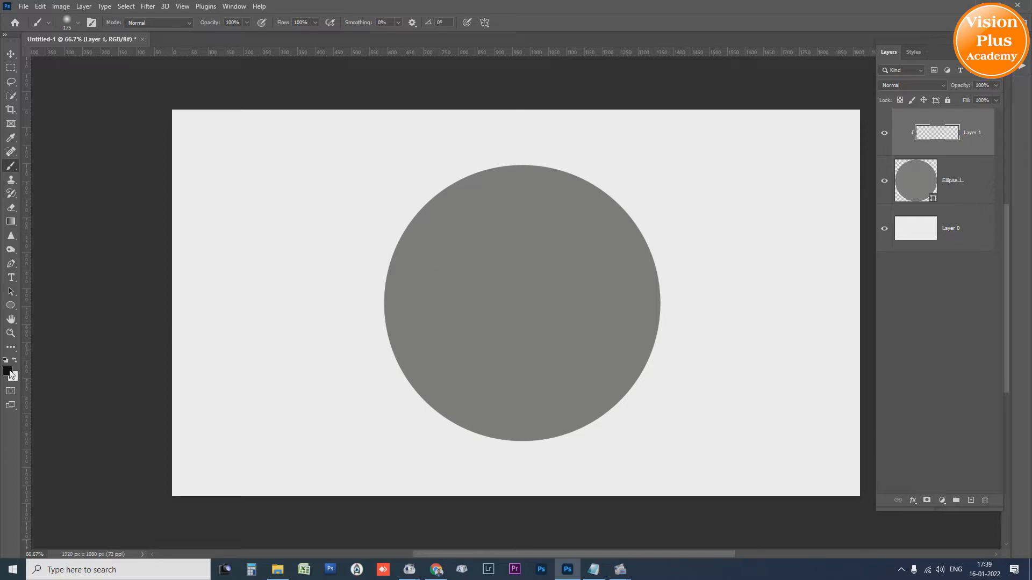
{"action": "mouse_move", "coordinate": [412, 408]}
{"action": "left_mouse_down"}
{"action": "mouse_move", "coordinate": [364, 326]}
{"action": "mouse_move", "coordinate": [357, 252]}
{"action": "mouse_move", "coordinate": [386, 190]}
{"action": "mouse_move", "coordinate": [447, 150]}
{"action": "mouse_move", "coordinate": [526, 140]}
{"action": "mouse_move", "coordinate": [592, 170]}
{"action": "mouse_move", "coordinate": [614, 190]}
{"action": "mouse_move", "coordinate": [642, 256]}
{"action": "mouse_move", "coordinate": [650, 316]}
{"action": "mouse_move", "coordinate": [612, 378]}
{"action": "mouse_move", "coordinate": [542, 420]}
{"action": "mouse_move", "coordinate": [476, 428]}
{"action": "mouse_move", "coordinate": [426, 416]}
{"action": "mouse_move", "coordinate": [401, 389]}
{"action": "mouse_move", "coordinate": [357, 271]}
{"action": "mouse_move", "coordinate": [376, 175]}
{"action": "mouse_move", "coordinate": [344, 274]}
{"action": "mouse_move", "coordinate": [399, 166]}
{"action": "mouse_move", "coordinate": [434, 139]}
{"action": "mouse_move", "coordinate": [353, 210]}
{"action": "mouse_move", "coordinate": [453, 135]}
{"action": "mouse_move", "coordinate": [389, 186]}
{"action": "mouse_move", "coordinate": [344, 249]}
{"action": "mouse_move", "coordinate": [402, 168]}
{"action": "mouse_move", "coordinate": [473, 109]}
{"action": "mouse_move", "coordinate": [514, 110]}
{"action": "left_mouse_up"}
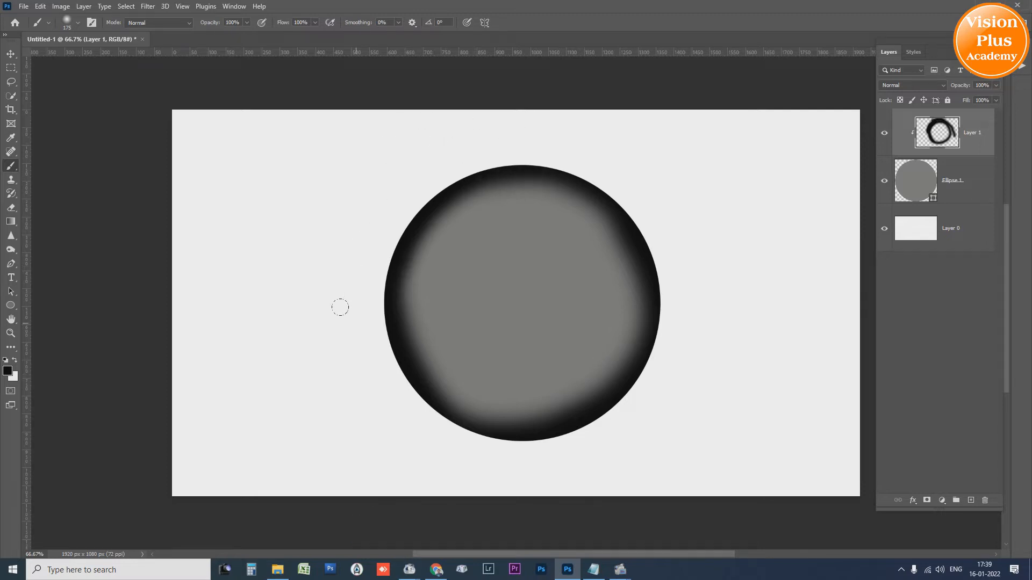
{"action": "left_click_drag", "start_coordinate": [393, 397], "coordinate": [544, 452]}
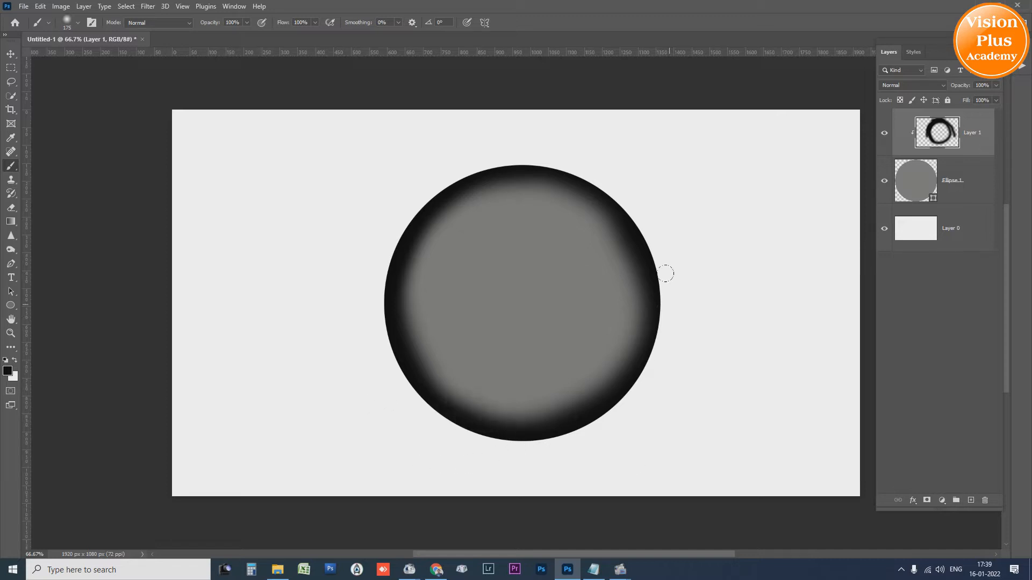
{"action": "left_click_drag", "start_coordinate": [655, 266], "coordinate": [644, 344]}
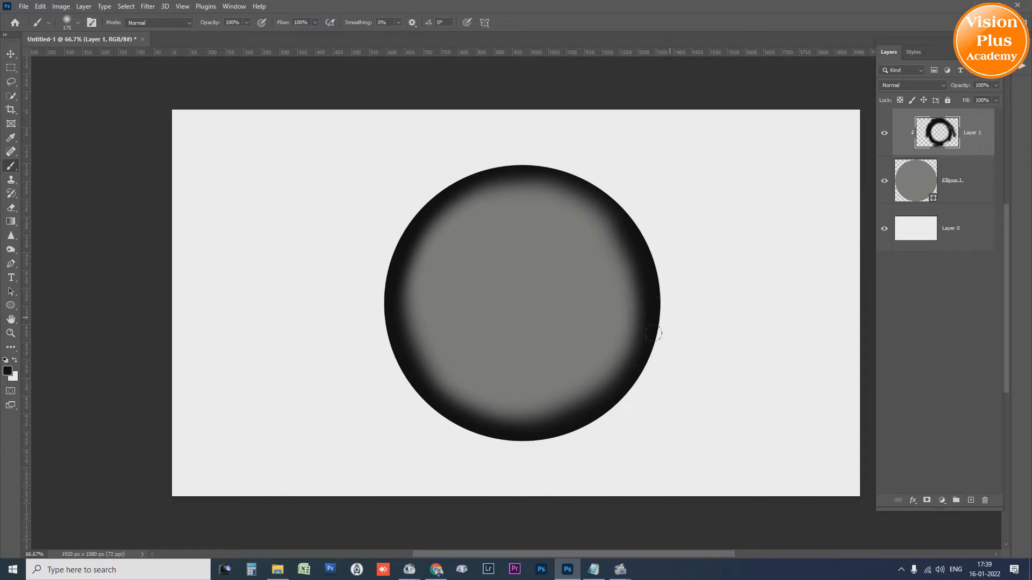
{"action": "left_click_drag", "start_coordinate": [567, 427], "coordinate": [664, 283]}
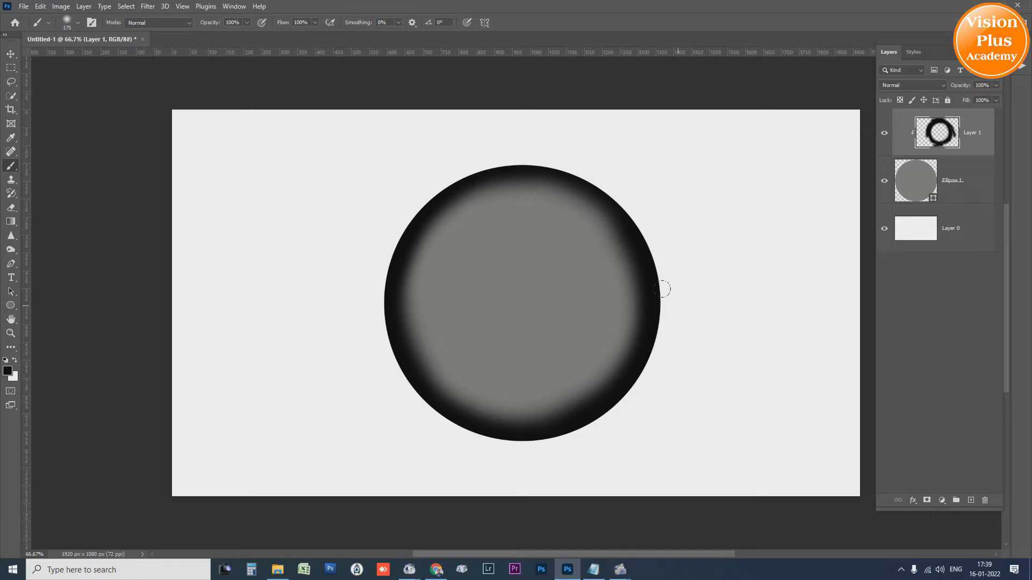
Examine the full extent of the clipped brush layer with Free Transform
{"action": "left_click", "coordinate": [10, 54]}
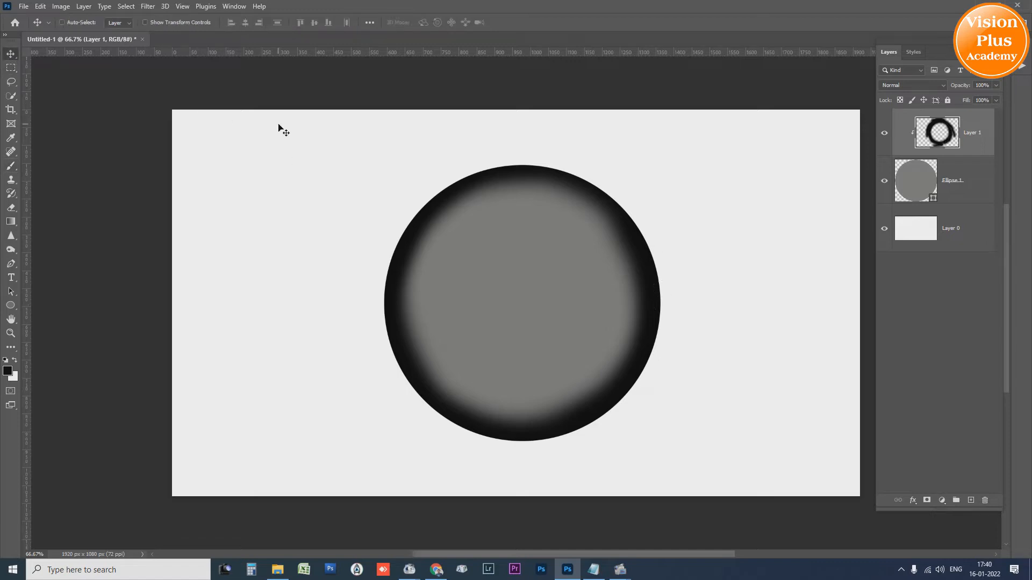
{"action": "key", "text": "ctrl"}
{"action": "key", "text": "ctrl+t"}
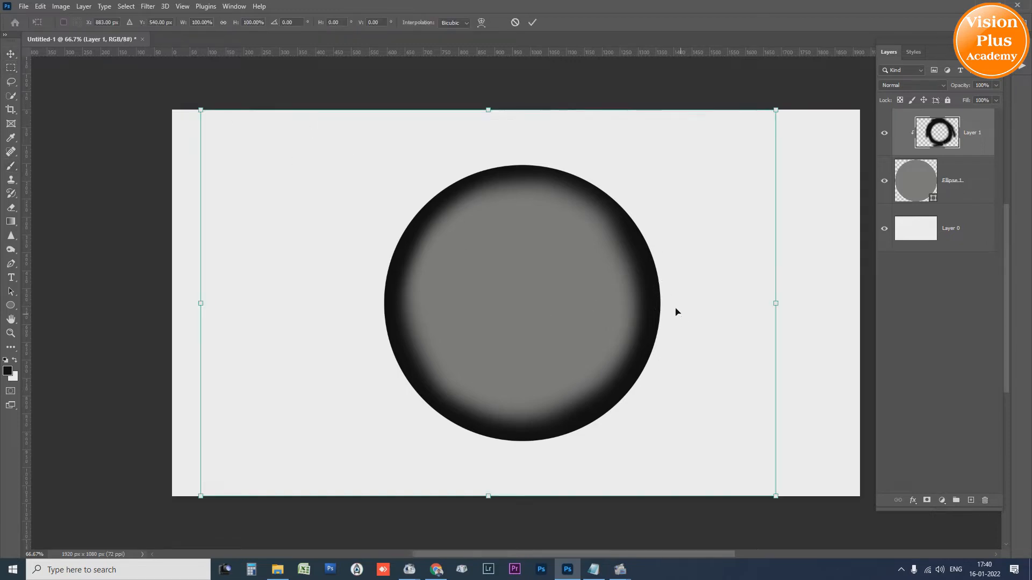
{"action": "key", "text": "Return"}
Try stretching the Ellipse 1 layer to about 121% width with Free Transform, and cancel the transform
{"action": "left_click", "coordinate": [969, 184]}
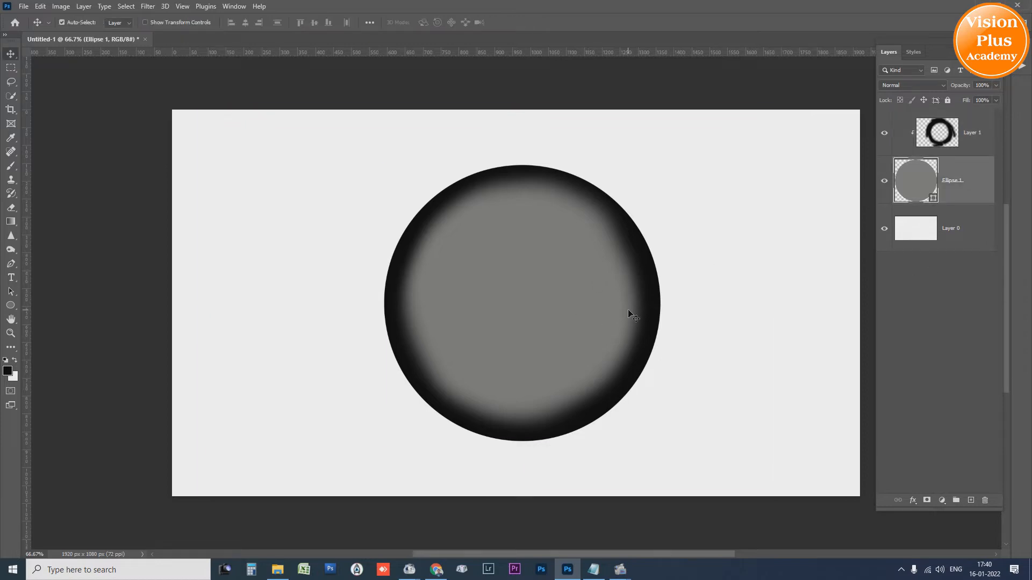
{"action": "key", "text": "ctrl+t"}
{"action": "left_click_drag", "start_coordinate": [658, 306], "coordinate": [718, 304]}
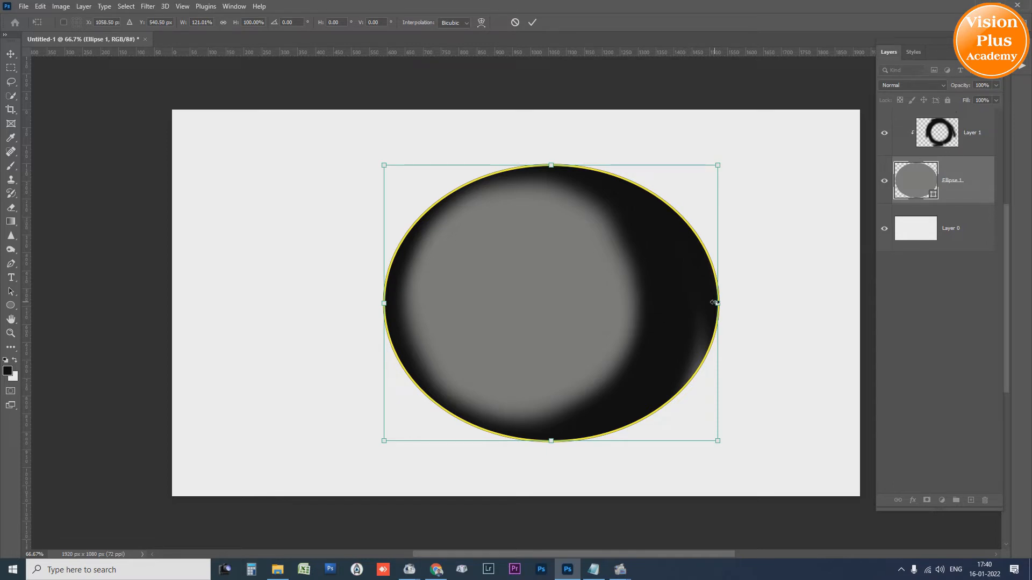
{"action": "key", "text": "Escape"}
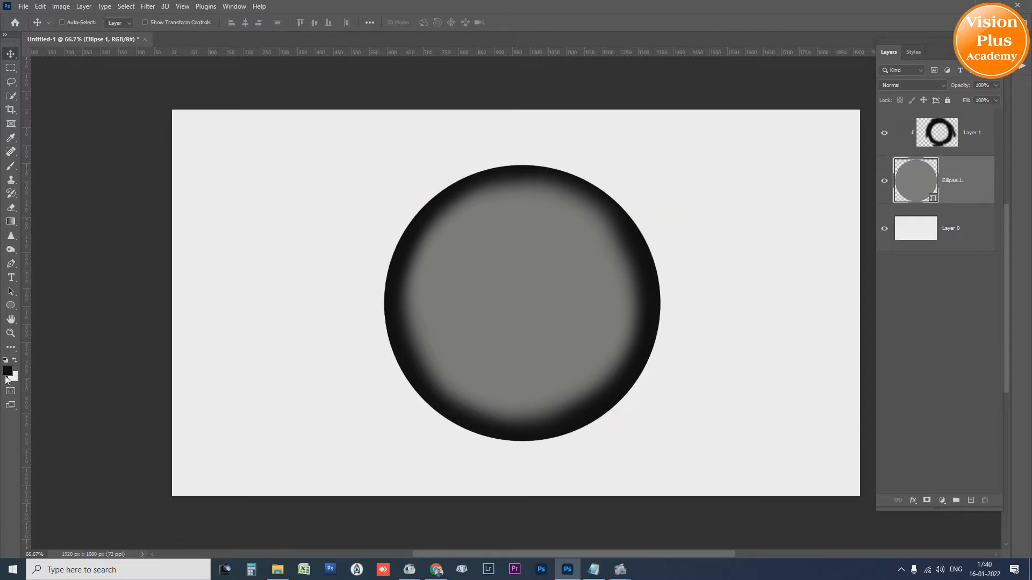
Set the foreground colour to a warm orange (#fac146)
{"action": "left_click", "coordinate": [8, 372]}
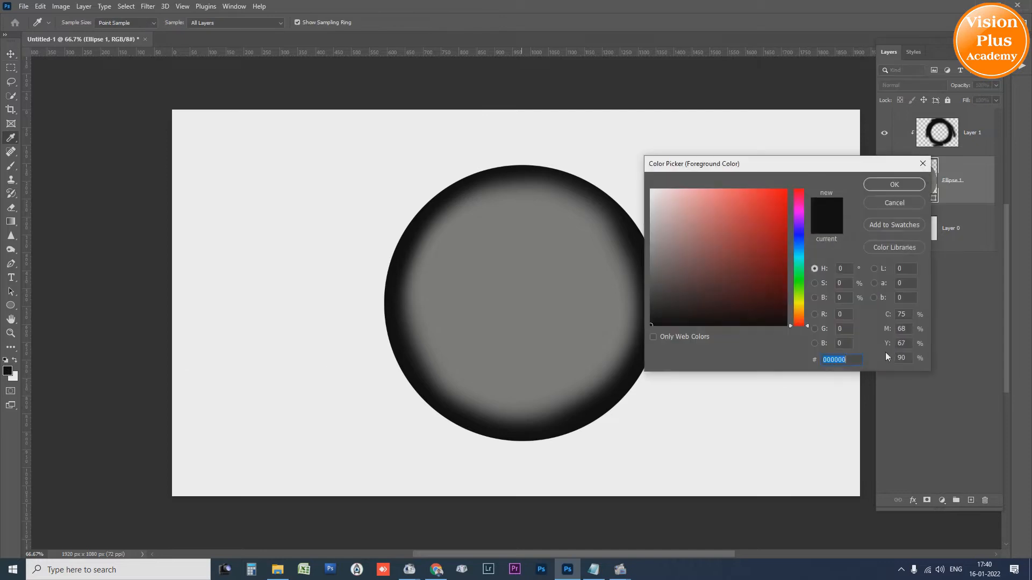
{"action": "left_click", "coordinate": [802, 303]}
{"action": "left_click_drag", "start_coordinate": [801, 303], "coordinate": [801, 310]}
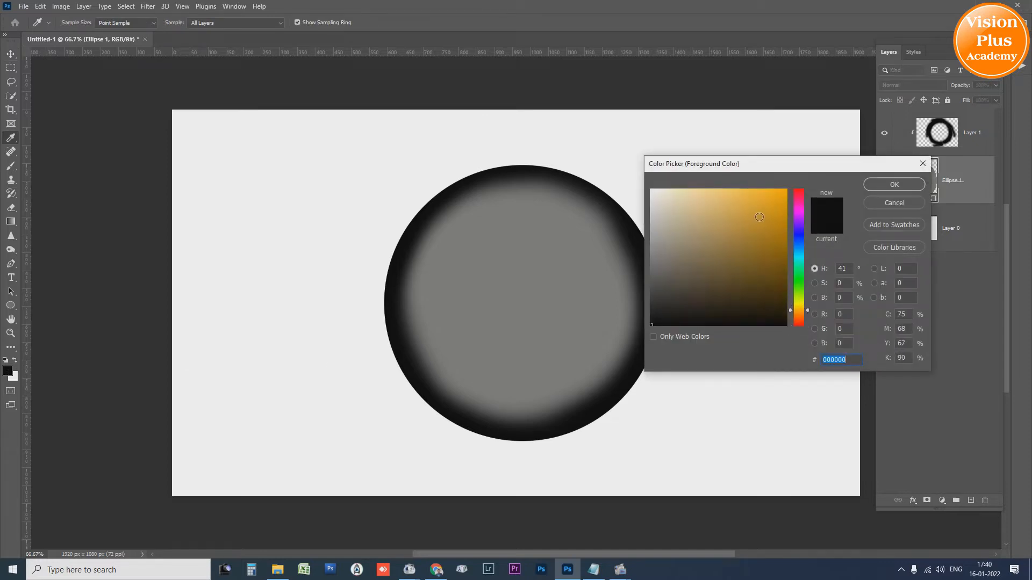
{"action": "left_click", "coordinate": [755, 193]}
{"action": "left_click", "coordinate": [894, 185]}
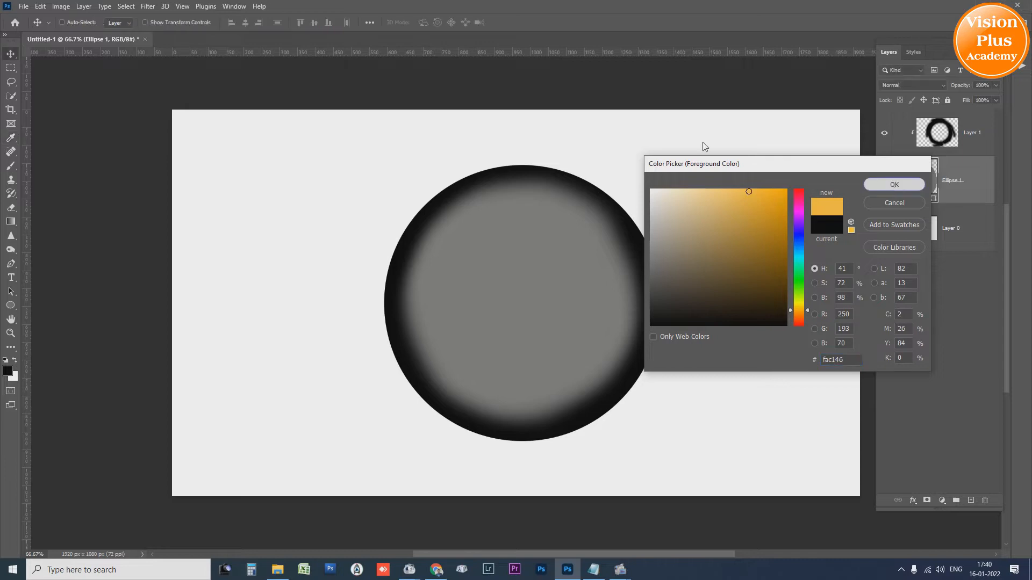
Paint orange brush strokes on the clipped Layer 1 along the circle's left edge, extending toward its top and bottom
{"action": "left_click", "coordinate": [11, 166]}
{"action": "left_click", "coordinate": [982, 134]}
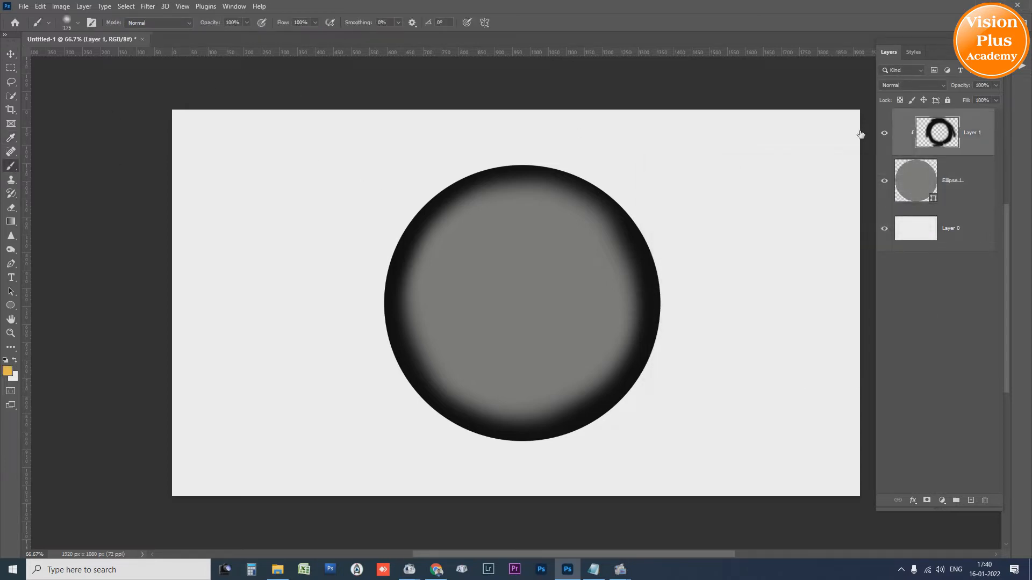
{"action": "mouse_move", "coordinate": [418, 161]}
{"action": "left_mouse_down"}
{"action": "mouse_move", "coordinate": [379, 195]}
{"action": "mouse_move", "coordinate": [357, 321]}
{"action": "mouse_move", "coordinate": [388, 385]}
{"action": "mouse_move", "coordinate": [431, 419]}
{"action": "mouse_move", "coordinate": [379, 349]}
{"action": "mouse_move", "coordinate": [360, 294]}
{"action": "mouse_move", "coordinate": [365, 225]}
{"action": "mouse_move", "coordinate": [416, 148]}
{"action": "mouse_move", "coordinate": [357, 235]}
{"action": "left_mouse_up"}
{"action": "mouse_move", "coordinate": [360, 352]}
{"action": "left_mouse_down"}
{"action": "mouse_move", "coordinate": [376, 178]}
{"action": "mouse_move", "coordinate": [357, 260]}
{"action": "mouse_move", "coordinate": [376, 350]}
{"action": "mouse_move", "coordinate": [438, 455]}
{"action": "left_mouse_up"}
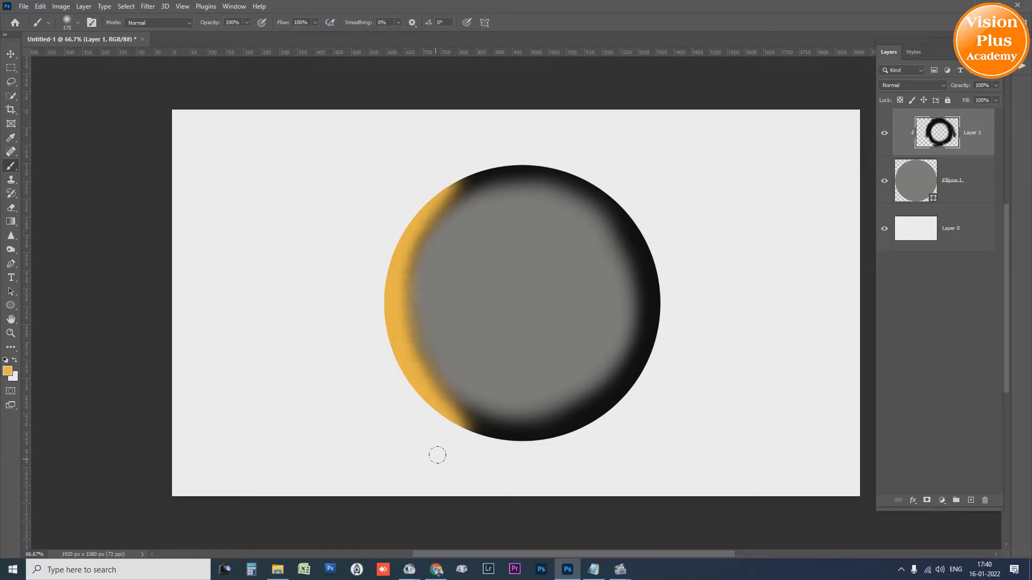
{"action": "left_click_drag", "start_coordinate": [389, 186], "coordinate": [479, 115]}
{"action": "left_click_drag", "start_coordinate": [405, 401], "coordinate": [527, 472]}
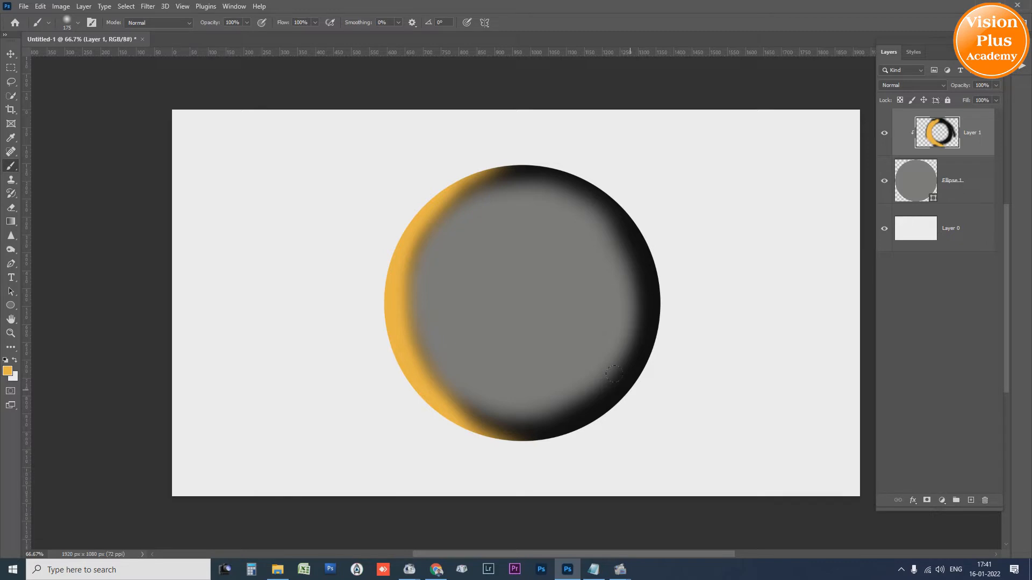
Close the circle document without saving its changes
{"action": "left_click", "coordinate": [11, 53]}
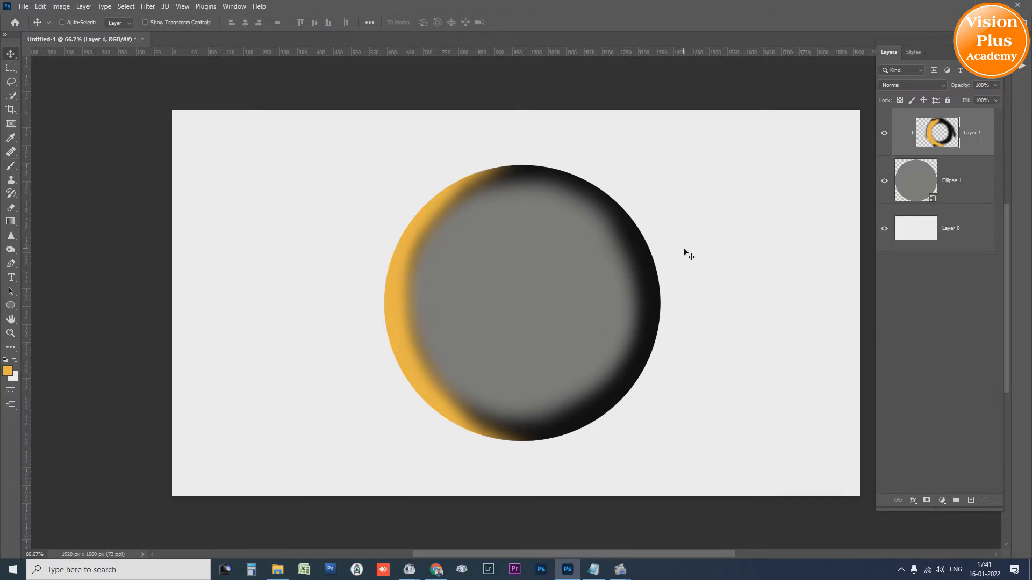
{"action": "key", "text": "ctrl"}
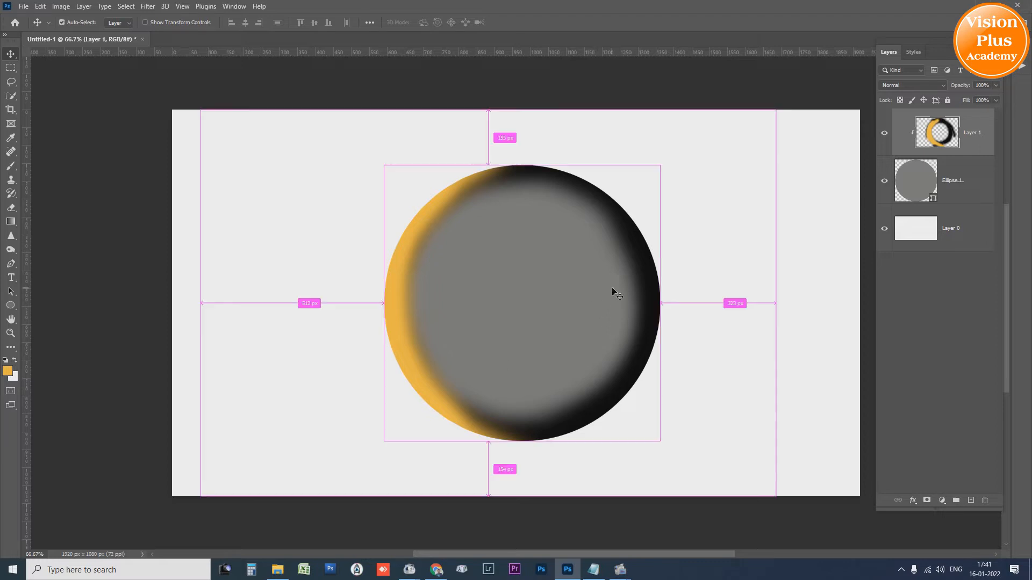
{"action": "key", "text": "ctrl+w"}
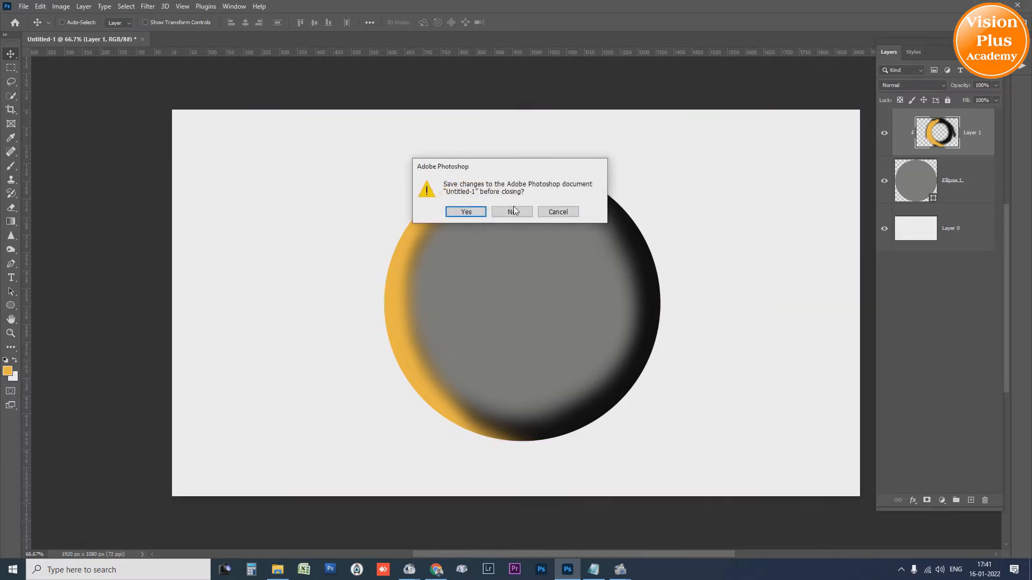
{"action": "left_click", "coordinate": [517, 211]}
Open the portrait image 001- and the brush stroke image 001 together from the Images folder
{"action": "key", "text": "ctrl+o"}
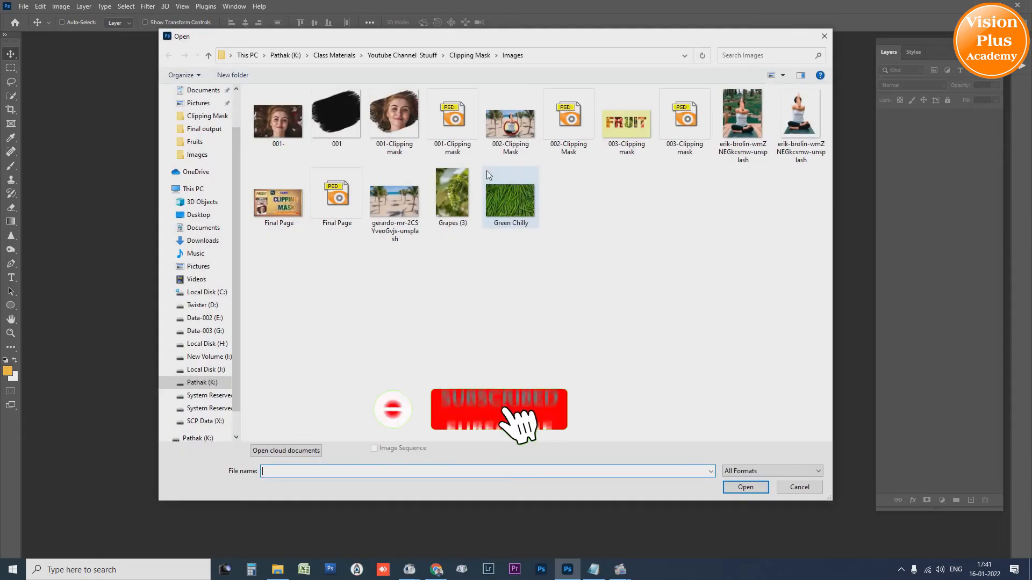
{"action": "left_click", "coordinate": [342, 116]}
{"action": "left_click", "coordinate": [279, 122], "text": "ctrl"}
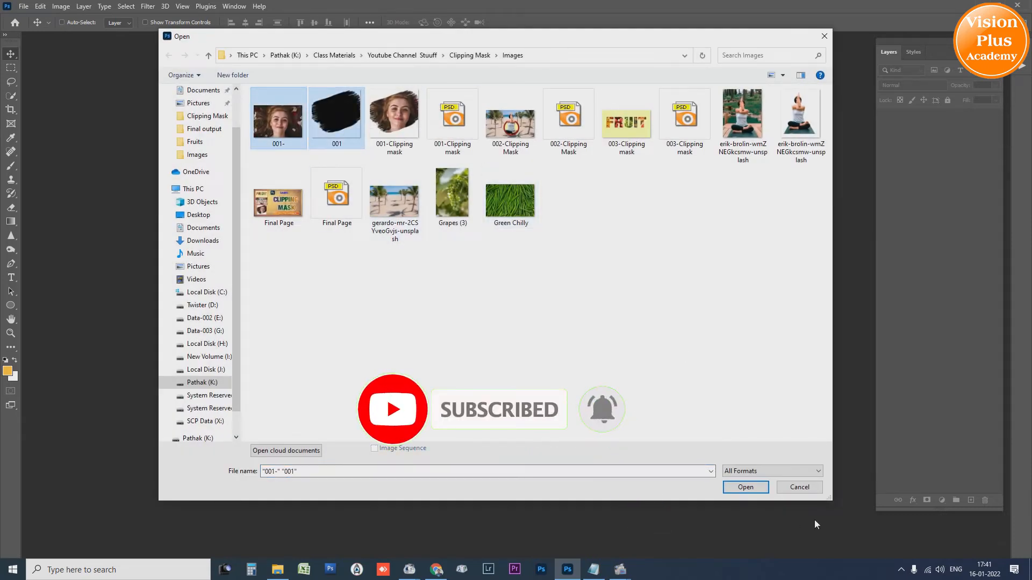
{"action": "left_click", "coordinate": [765, 487]}
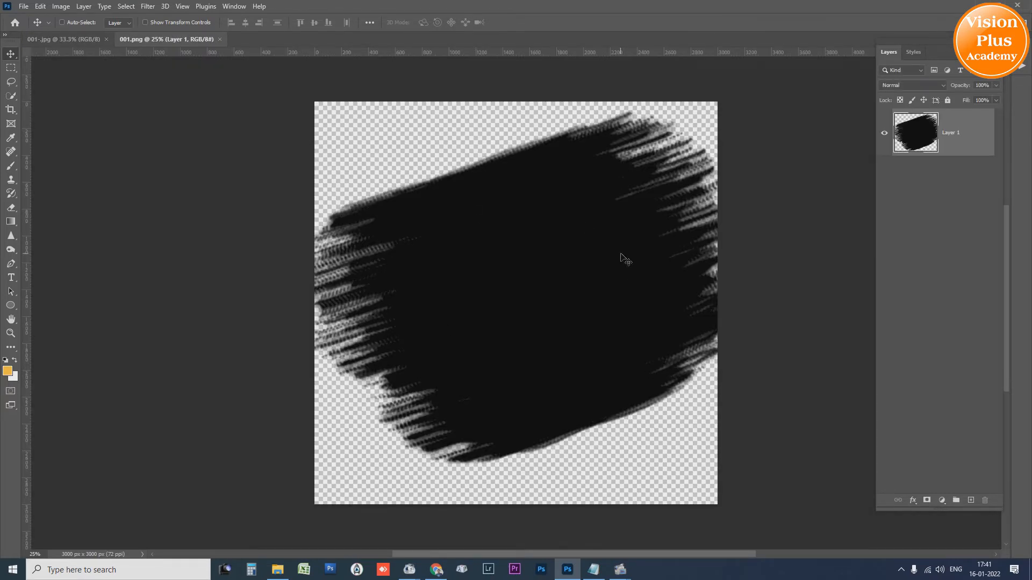
Place the portrait from 001-.jpg above the brush stroke in 001.png and clip it to the stroke with a clipping mask
{"action": "right_click", "coordinate": [512, 231]}
{"action": "left_click", "coordinate": [529, 235]}
{"action": "left_click", "coordinate": [43, 38]}
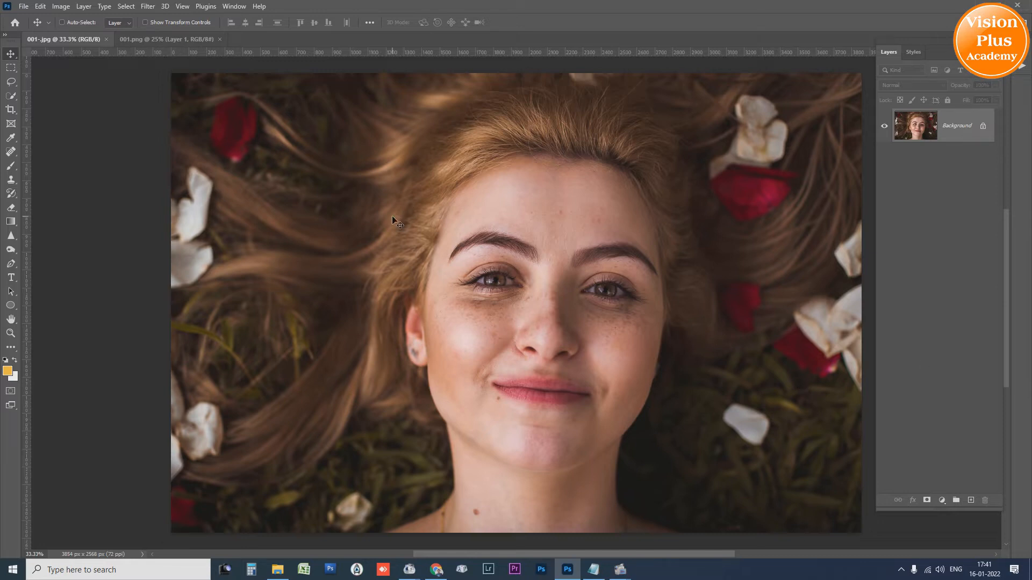
{"action": "left_click_drag", "start_coordinate": [329, 125], "coordinate": [556, 285]}
{"action": "left_click_drag", "start_coordinate": [540, 234], "coordinate": [527, 245]}
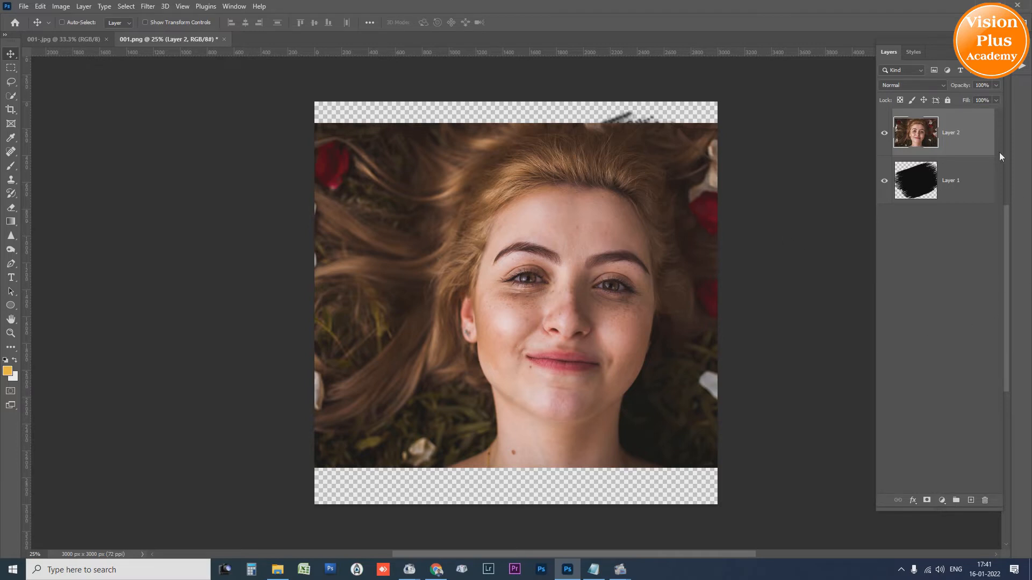
{"action": "right_click", "coordinate": [977, 137]}
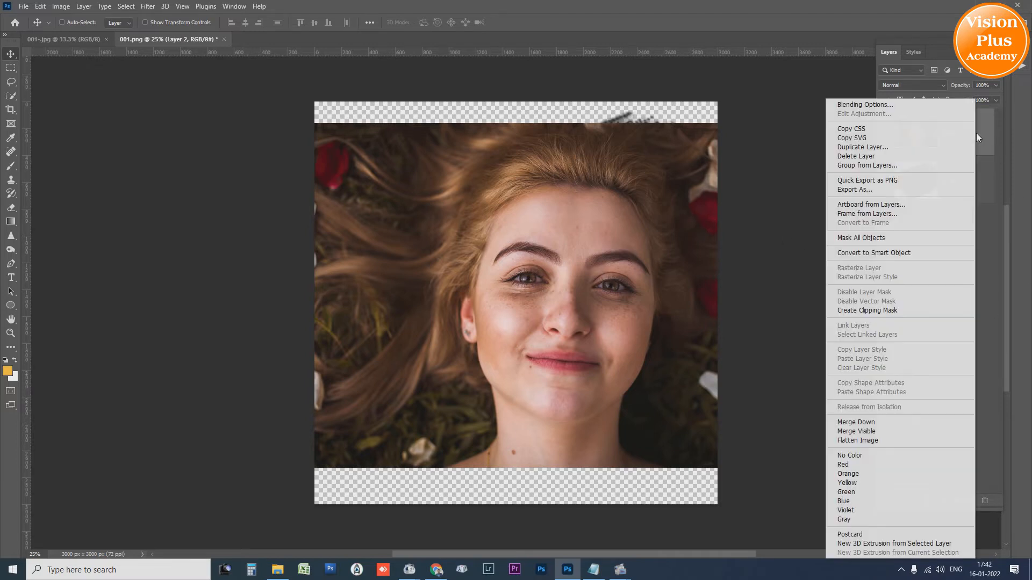
{"action": "left_click", "coordinate": [908, 314]}
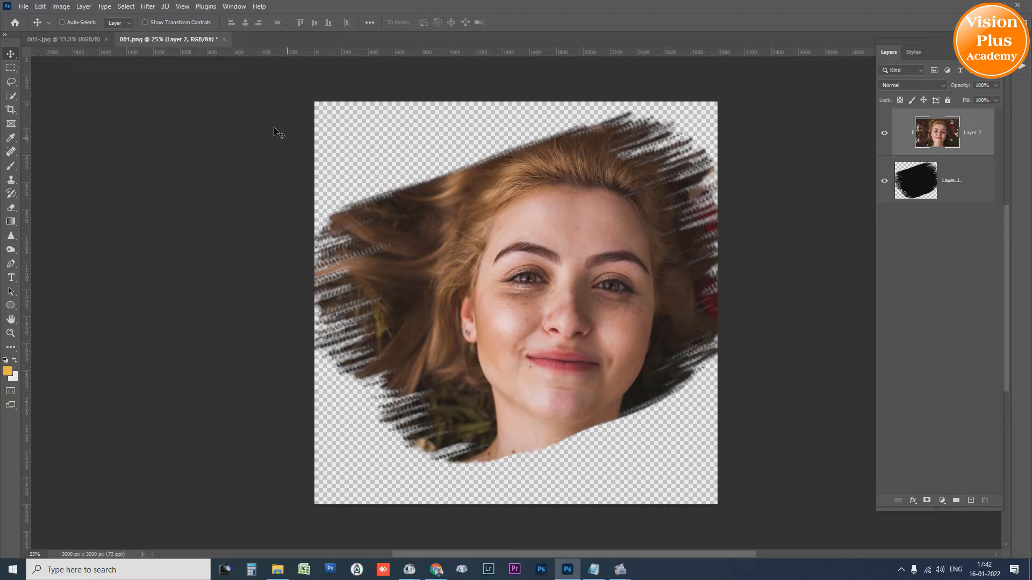
Close 001.png without saving, and close the portrait image 001-.jpg as well
{"action": "left_click", "coordinate": [225, 38]}
{"action": "left_click", "coordinate": [512, 213]}
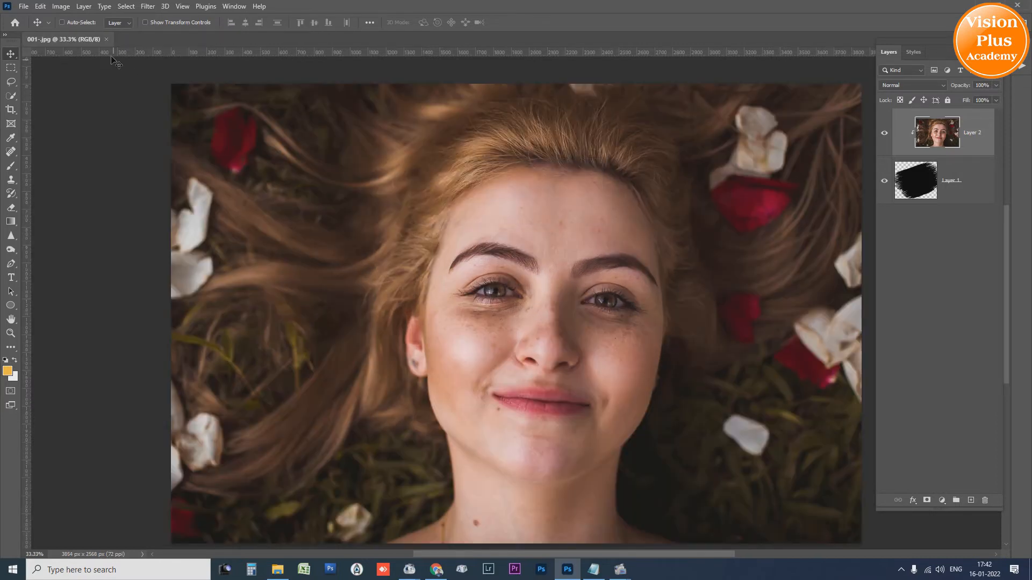
{"action": "left_click", "coordinate": [105, 38]}
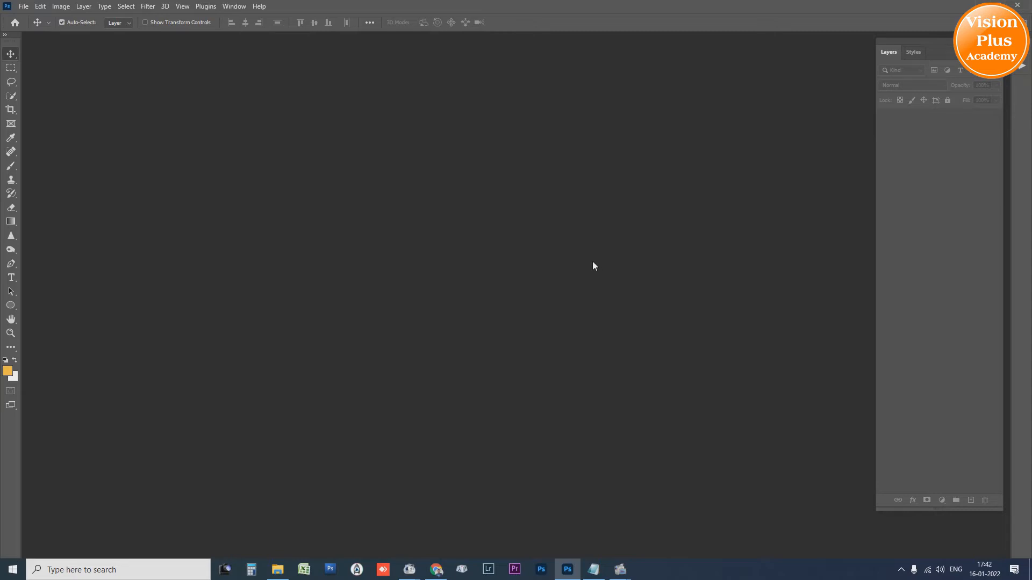
Create an HDTV 1080p document of 1920 x 1080 px with a pale yellow custom background, and hide its guides
{"action": "key", "text": "ctrl+n"}
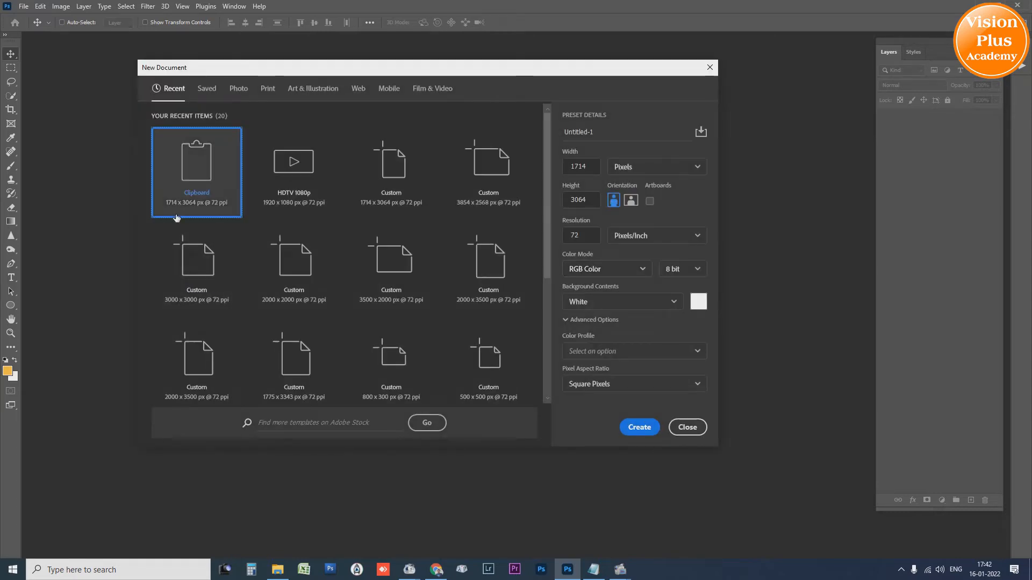
{"action": "left_click", "coordinate": [319, 186]}
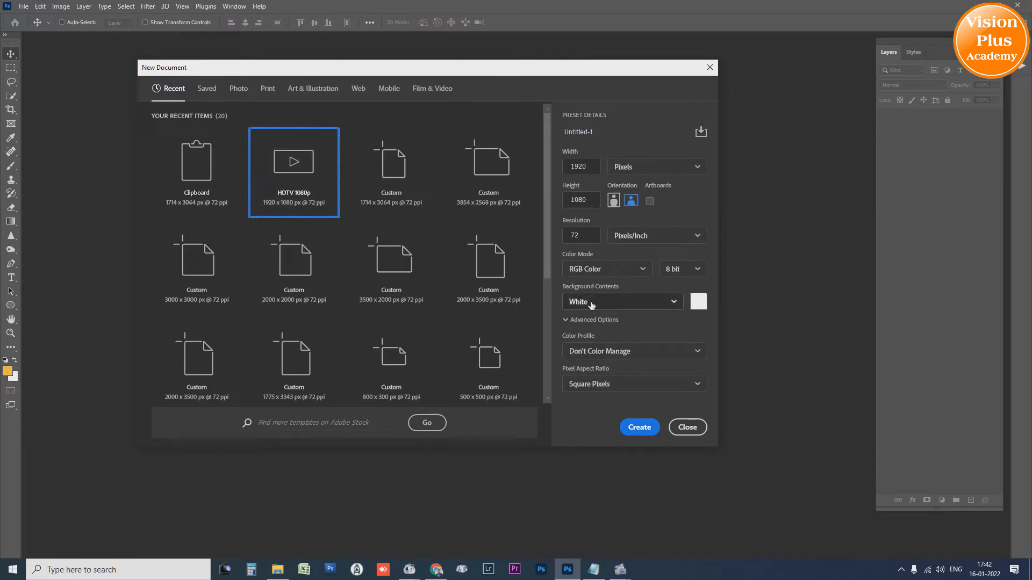
{"action": "left_click", "coordinate": [698, 304]}
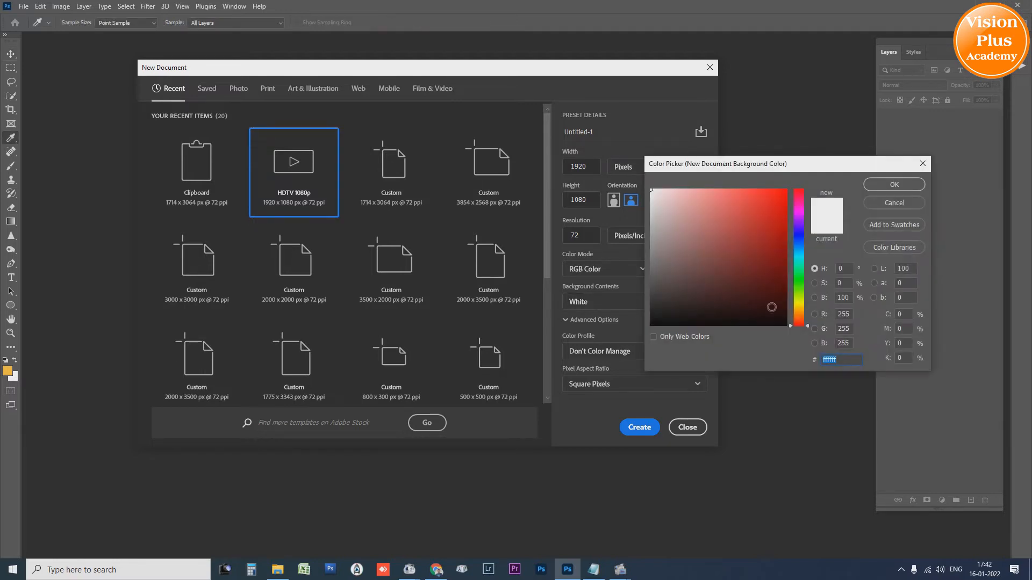
{"action": "left_click", "coordinate": [799, 302]}
{"action": "left_click_drag", "start_coordinate": [689, 192], "coordinate": [706, 194]}
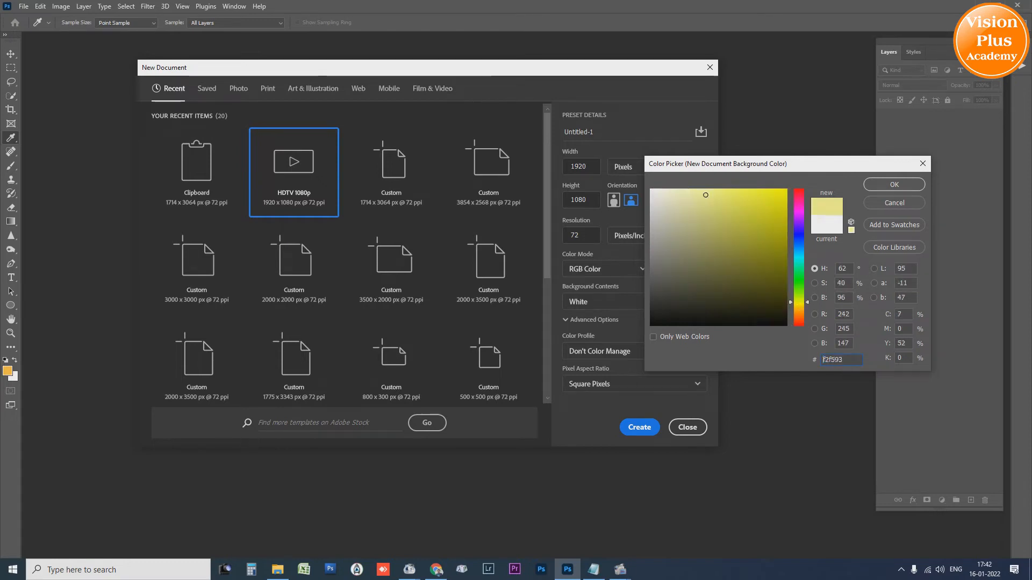
{"action": "left_click", "coordinate": [689, 193]}
{"action": "left_click", "coordinate": [884, 186]}
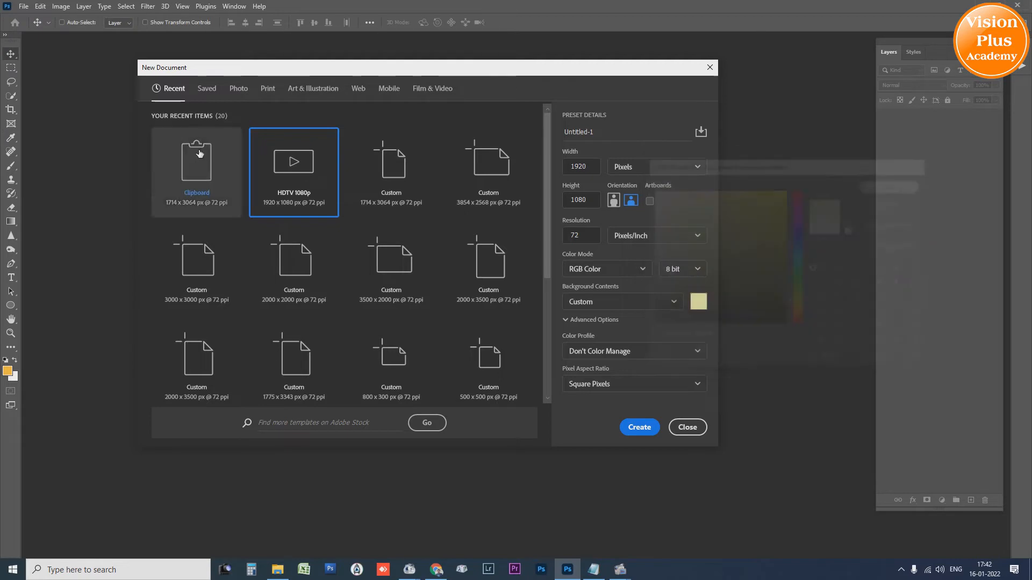
{"action": "left_click", "coordinate": [640, 428]}
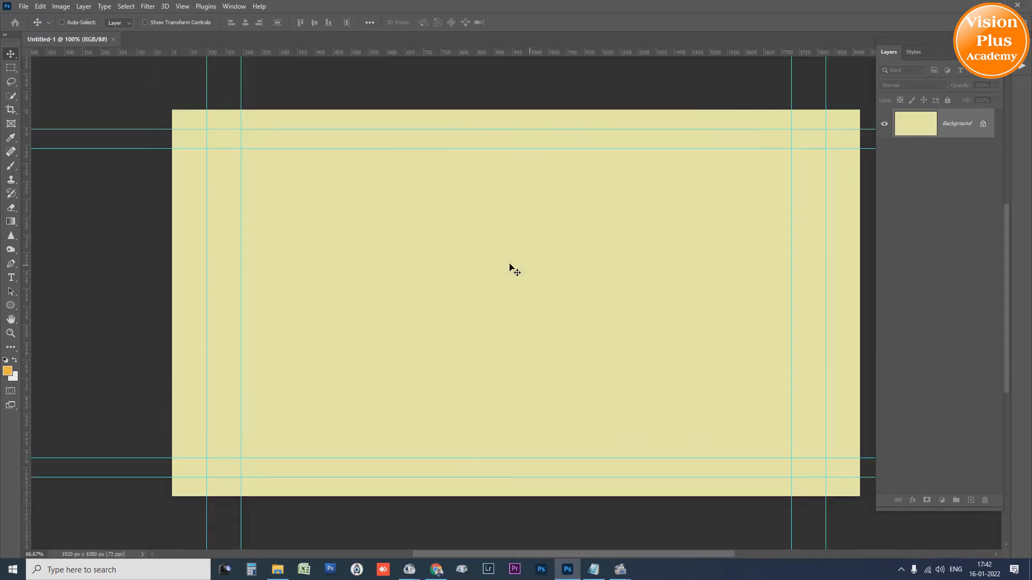
{"action": "key", "text": "ctrl+semicolon"}
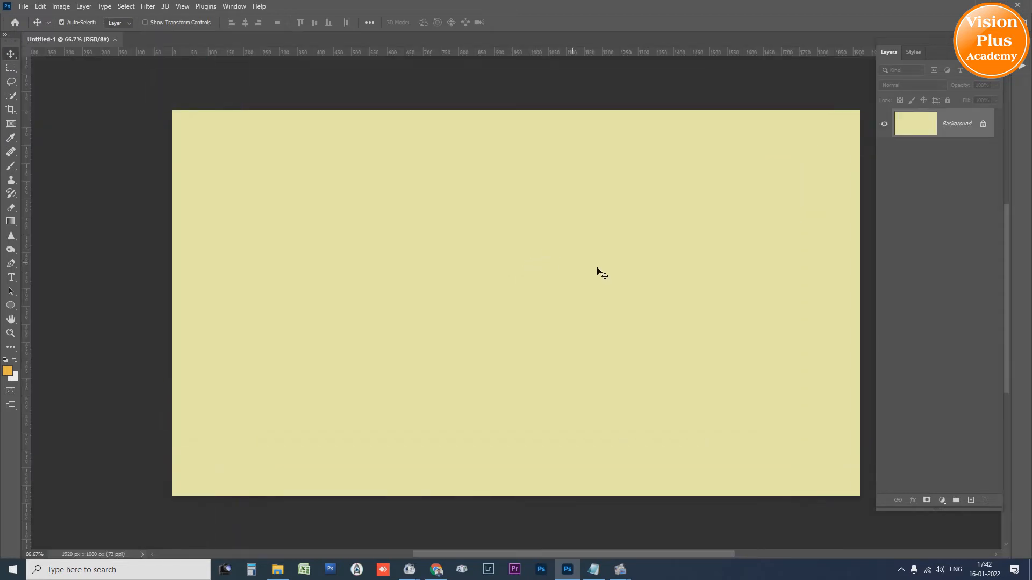
Add an orange text layer reading "Fruit" in AcmoDisplaySSi Regular, 72 pt, near the canvas's left side
{"action": "left_click", "coordinate": [12, 278]}
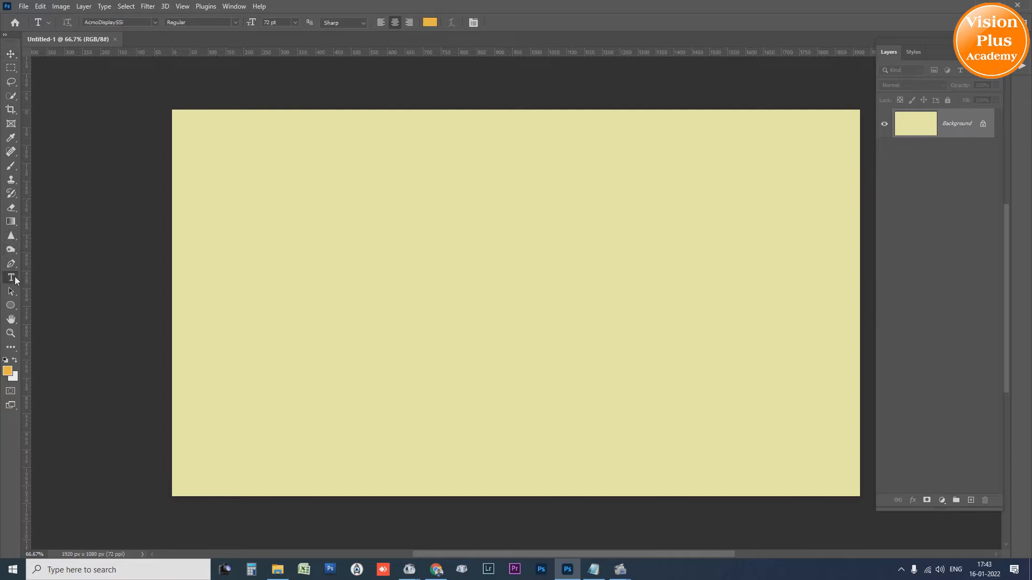
{"action": "left_click", "coordinate": [231, 284]}
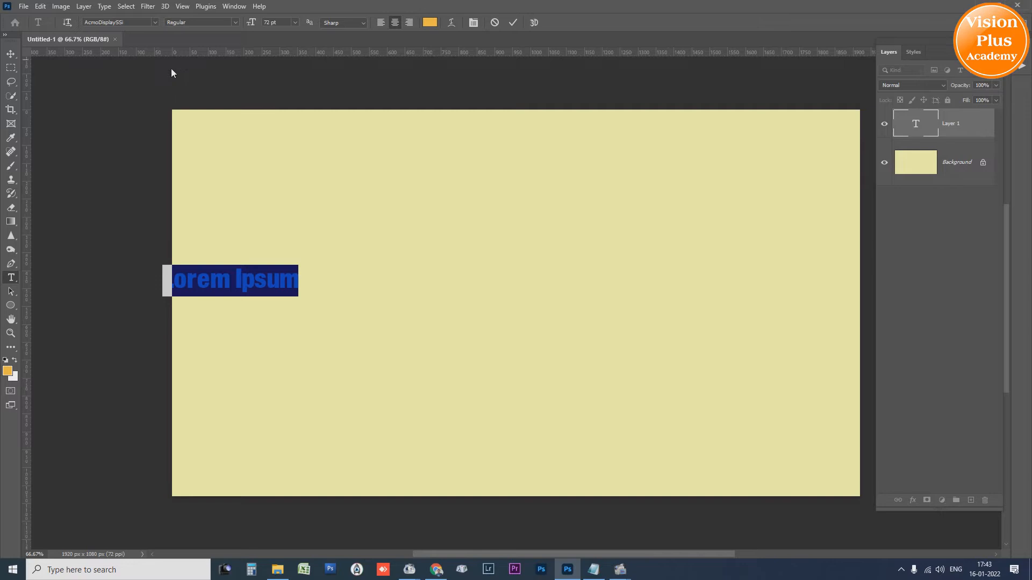
{"action": "left_click", "coordinate": [182, 79]}
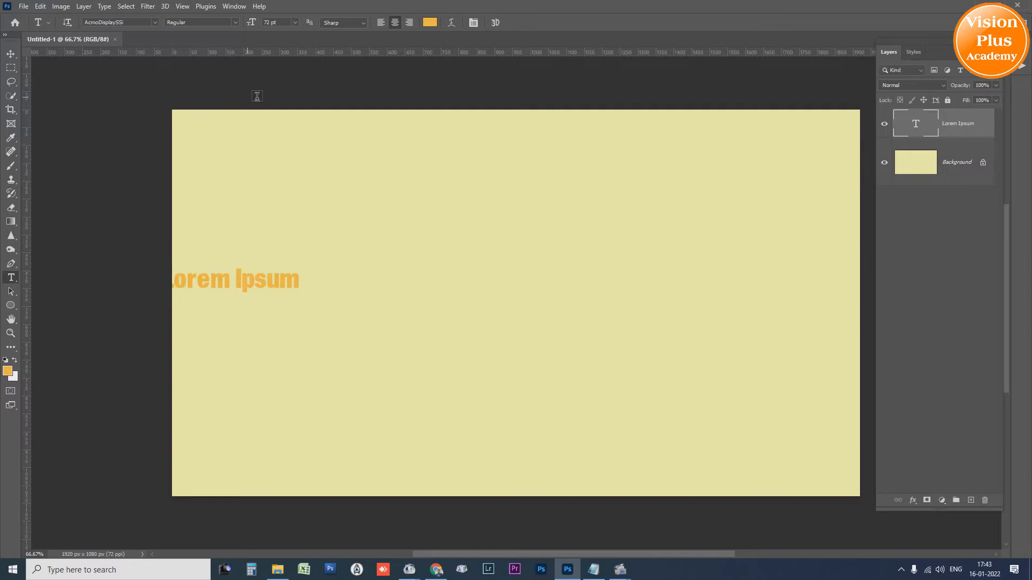
{"action": "left_click", "coordinate": [267, 278]}
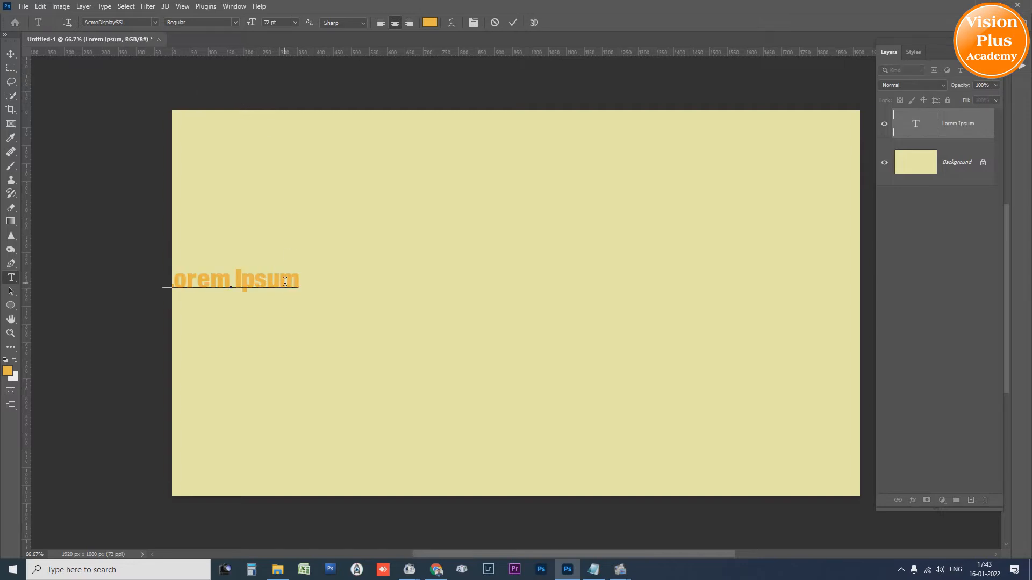
{"action": "left_click_drag", "start_coordinate": [297, 280], "coordinate": [88, 281]}
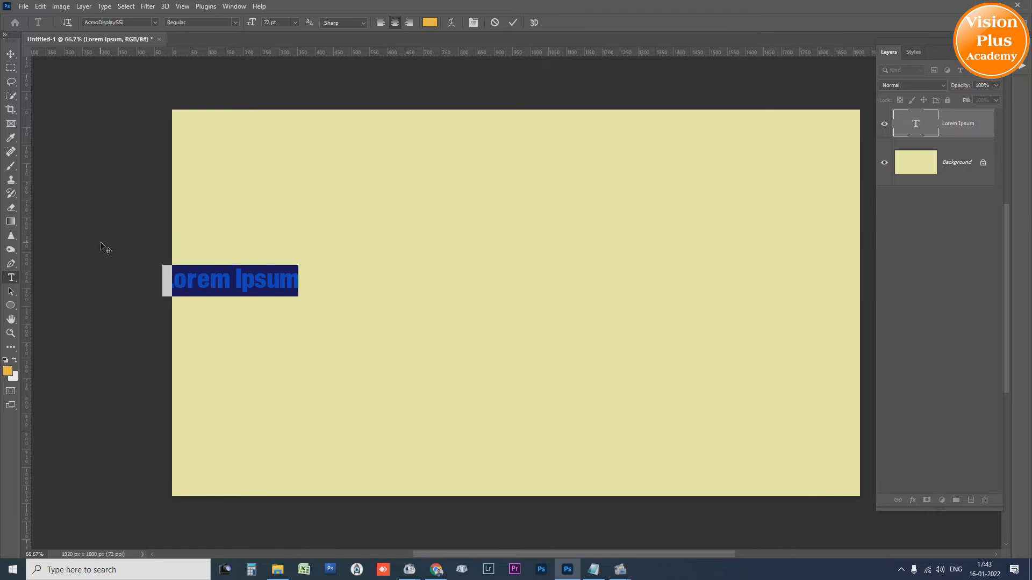
{"action": "type", "text": "F"}
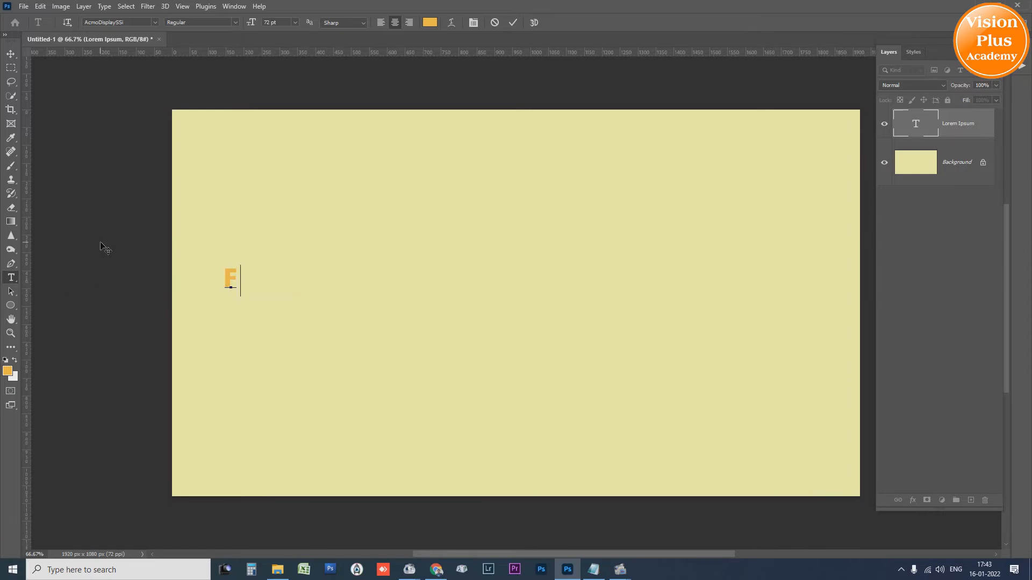
{"action": "type", "text": "ruit"}
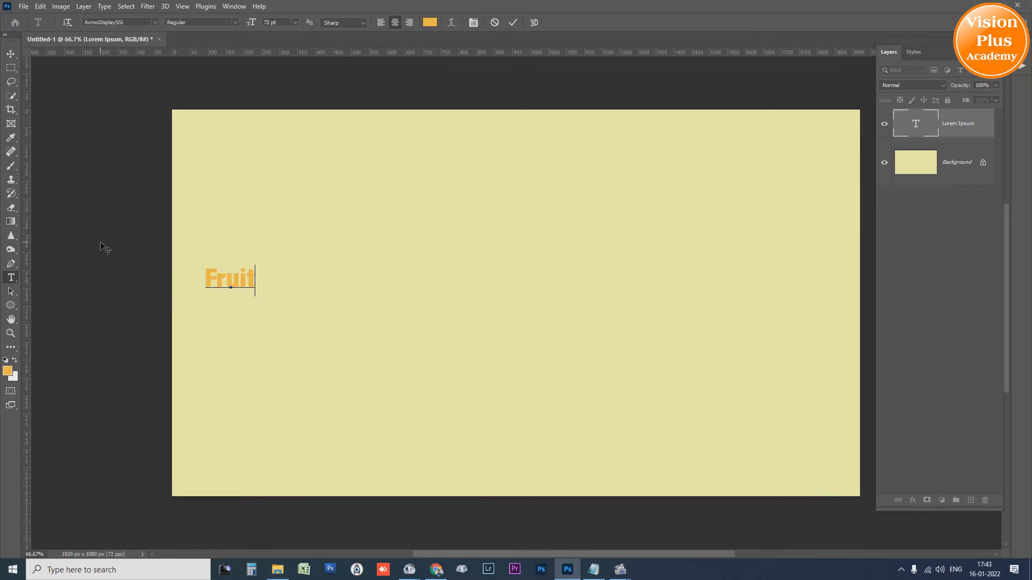
{"action": "left_click", "coordinate": [103, 248]}
Enlarge and widen the "Fruit" text with Free Transform to span most of the canvas width, and position it around mid-height
{"action": "key", "text": "ctrl+t"}
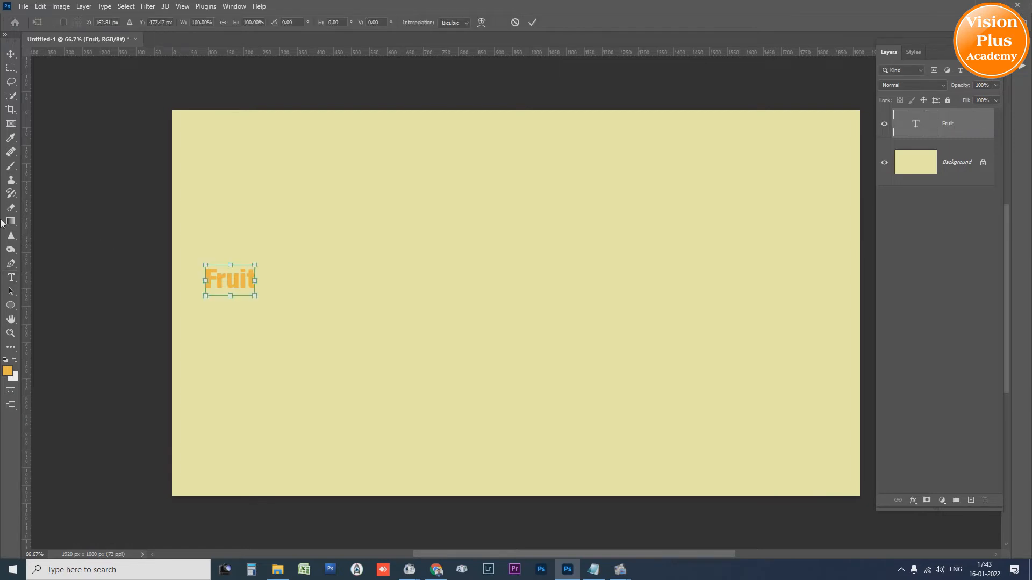
{"action": "left_click_drag", "start_coordinate": [253, 298], "coordinate": [704, 424]}
{"action": "left_click_drag", "start_coordinate": [478, 396], "coordinate": [475, 285]}
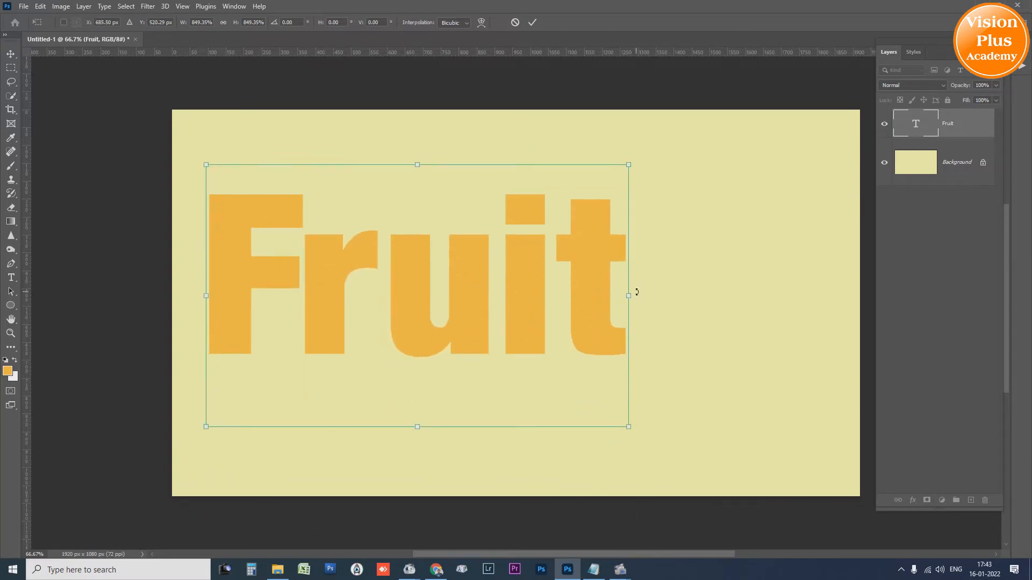
{"action": "left_click_drag", "start_coordinate": [628, 295], "coordinate": [702, 295]}
{"action": "left_click_drag", "start_coordinate": [702, 428], "coordinate": [842, 501]}
{"action": "left_click_drag", "start_coordinate": [613, 336], "coordinate": [610, 311]}
{"action": "key", "text": "Return"}
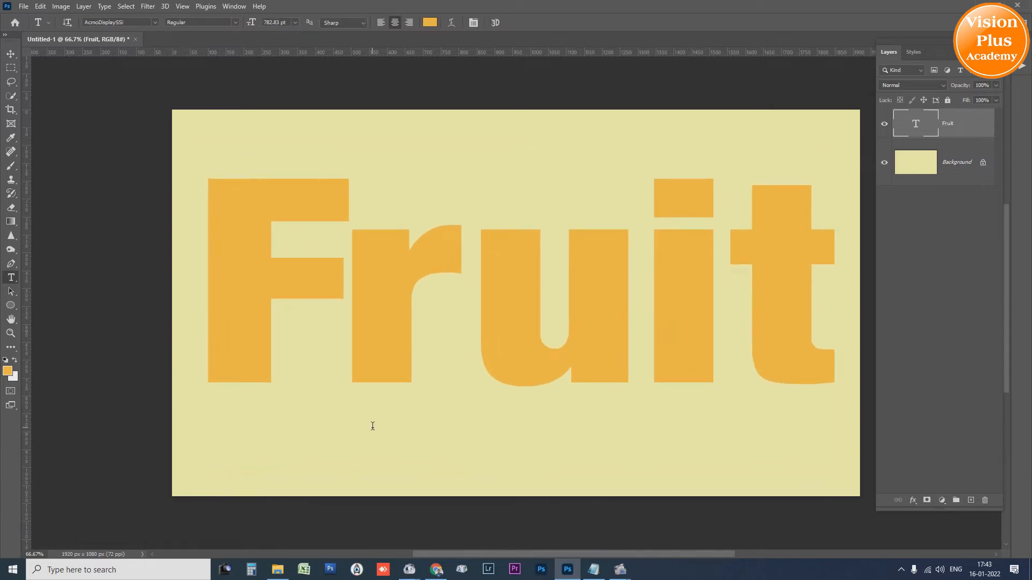
{"action": "left_click", "coordinate": [10, 54]}
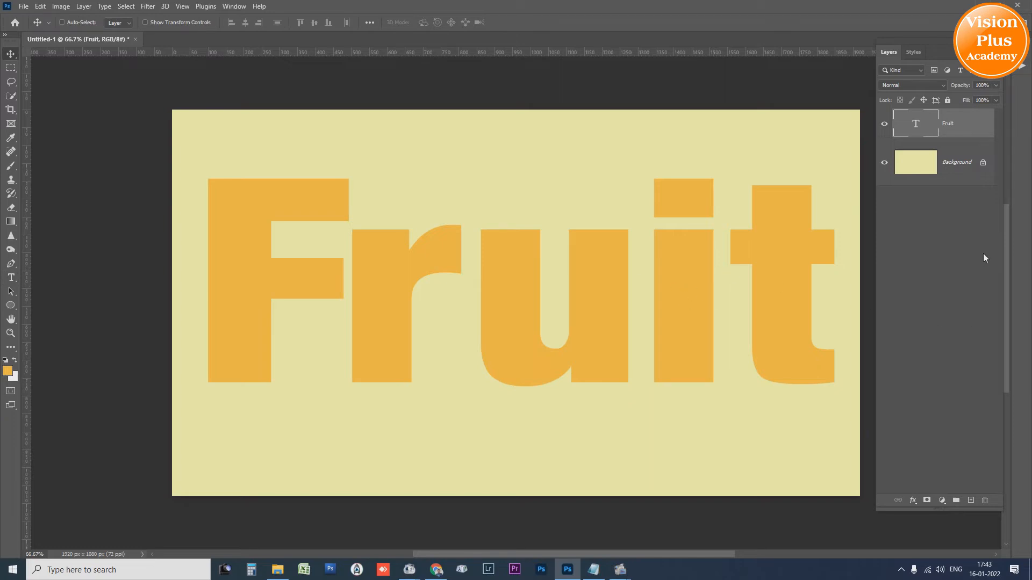
{"action": "right_click", "coordinate": [515, 274]}
{"action": "left_click", "coordinate": [525, 280]}
Mark AcmoDisplaySSi and Akzidenz-Grotesk BQ as favourite fonts, and set the "Fruit" text to Akzidenz-Grotesk BQ Extra Conde, Bold
{"action": "left_click", "coordinate": [11, 278]}
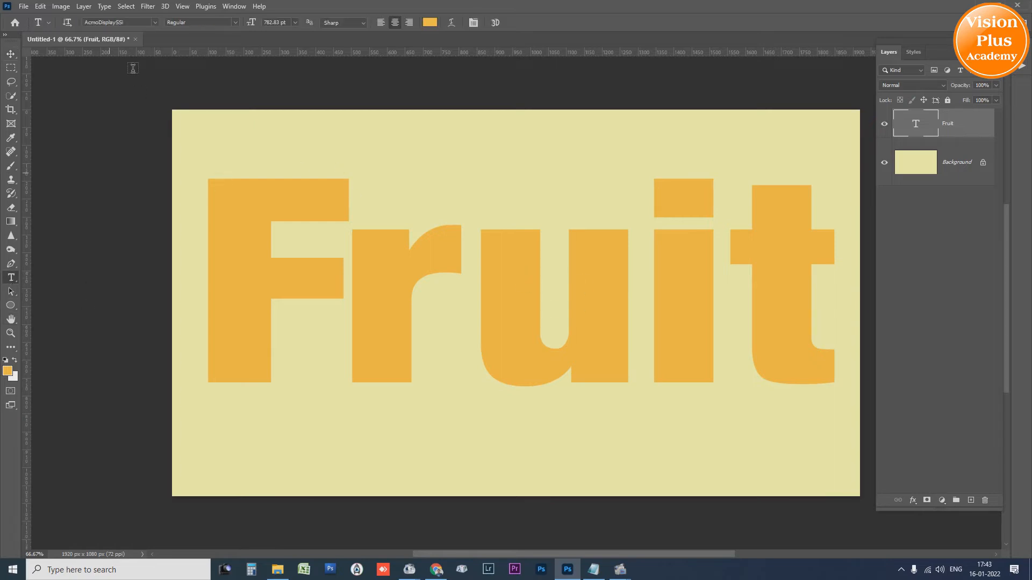
{"action": "left_click", "coordinate": [154, 21]}
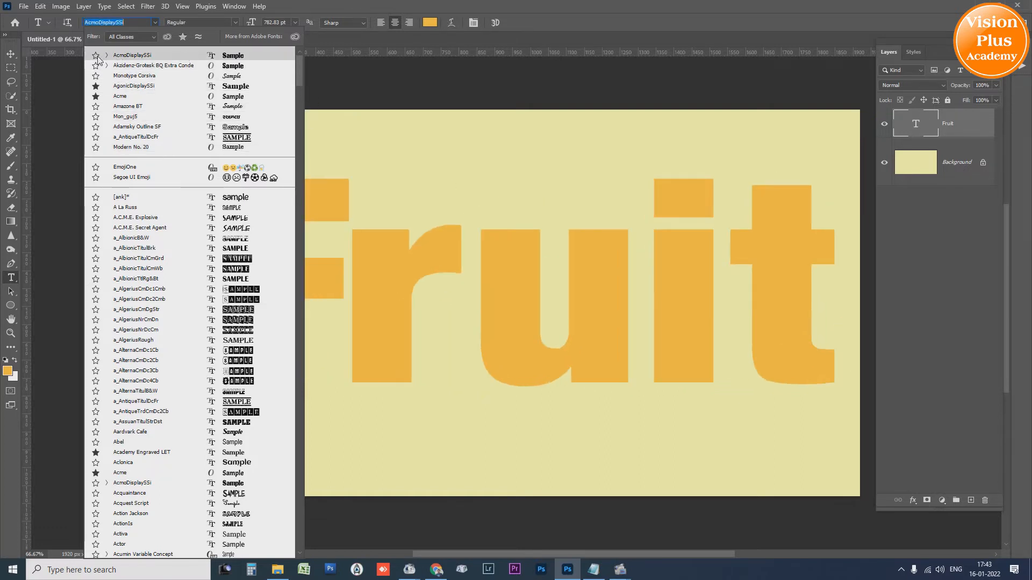
{"action": "left_click", "coordinate": [97, 56]}
{"action": "left_click", "coordinate": [97, 66]}
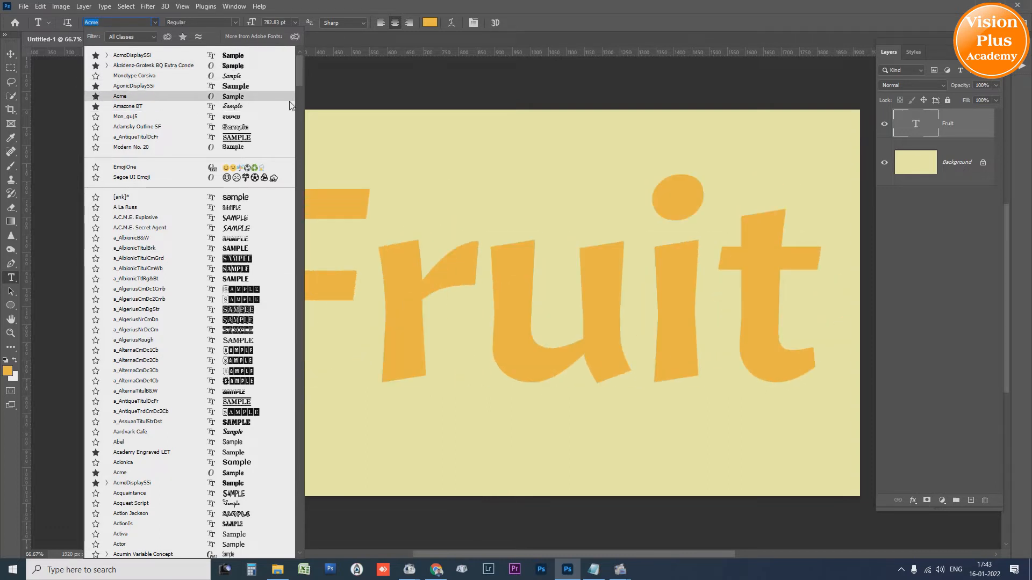
{"action": "left_click", "coordinate": [230, 65]}
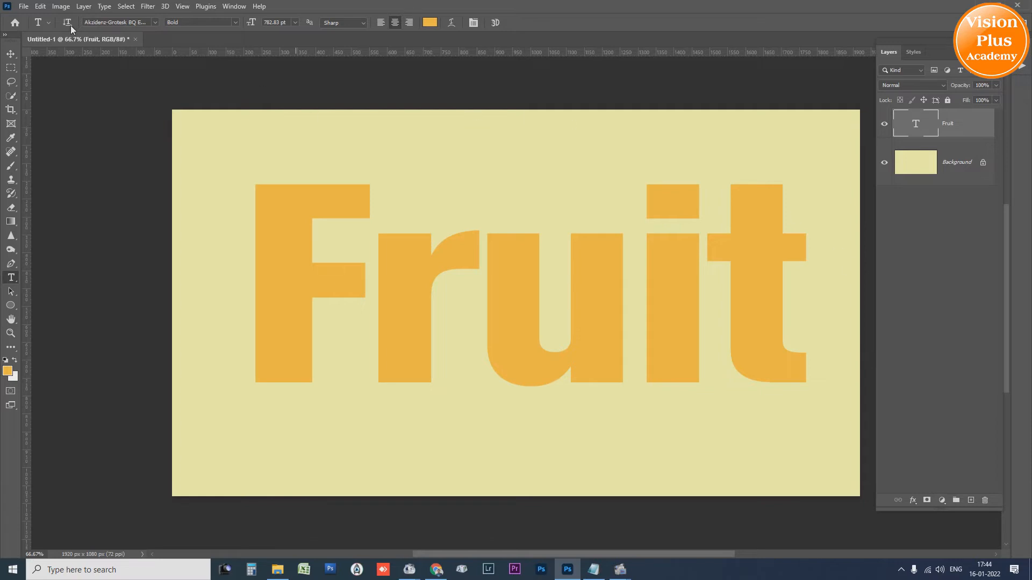
Open the photo of chopped peppers and carrots from the Fruits folder on the Desktop
{"action": "left_click", "coordinate": [22, 7]}
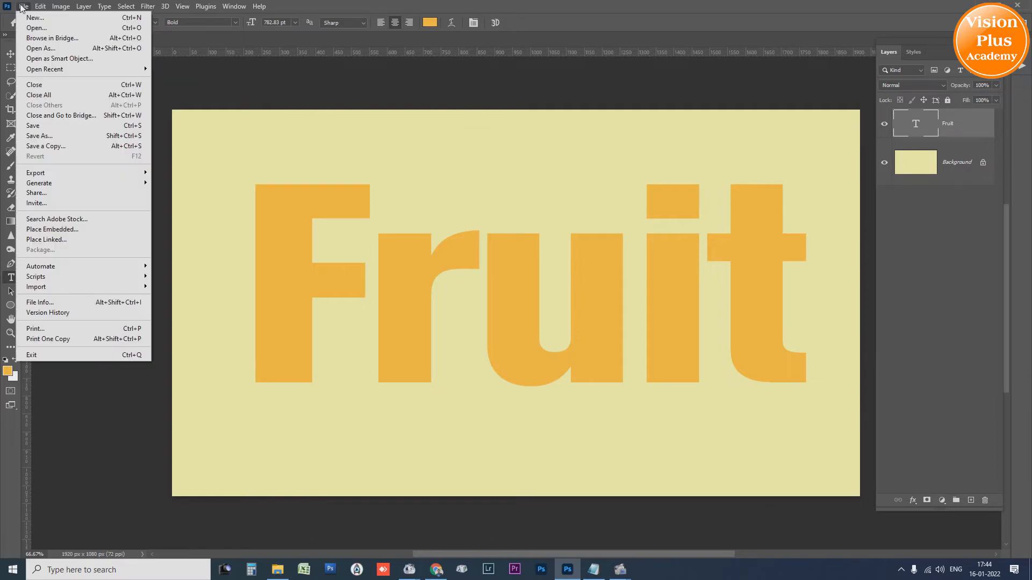
{"action": "left_click", "coordinate": [34, 28]}
{"action": "scroll", "coordinate": [210, 129], "scroll_direction": "up", "scroll_amount": 2}
{"action": "left_click", "coordinate": [204, 124]}
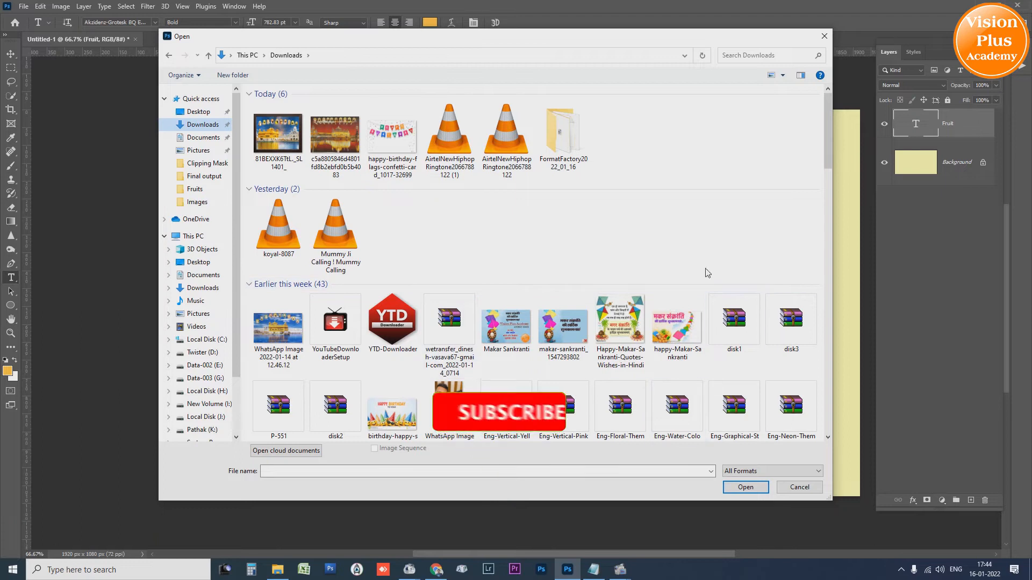
{"action": "scroll", "coordinate": [445, 231], "scroll_direction": "down", "scroll_amount": 3}
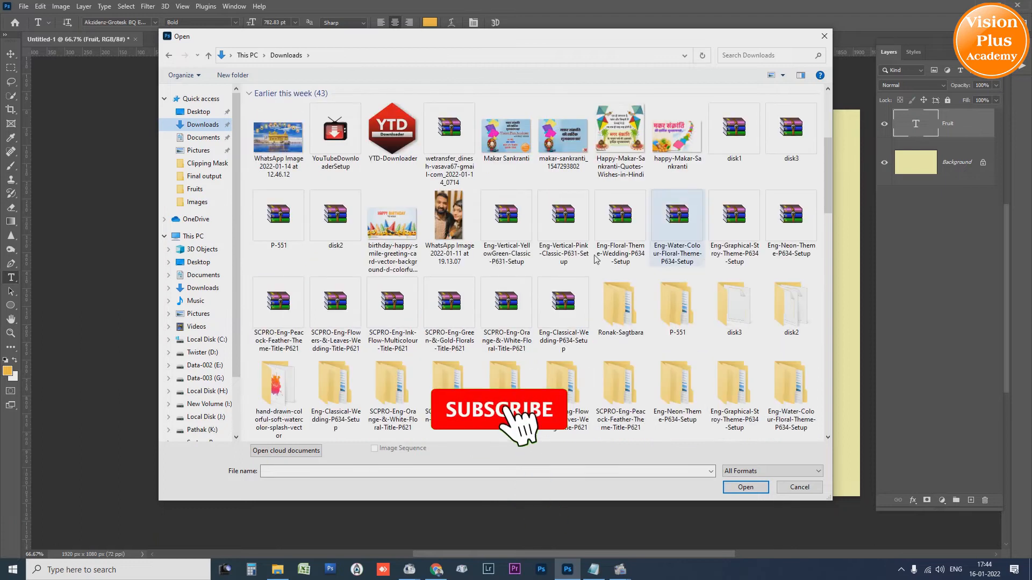
{"action": "left_click", "coordinate": [198, 112]}
{"action": "double_click", "coordinate": [348, 121]}
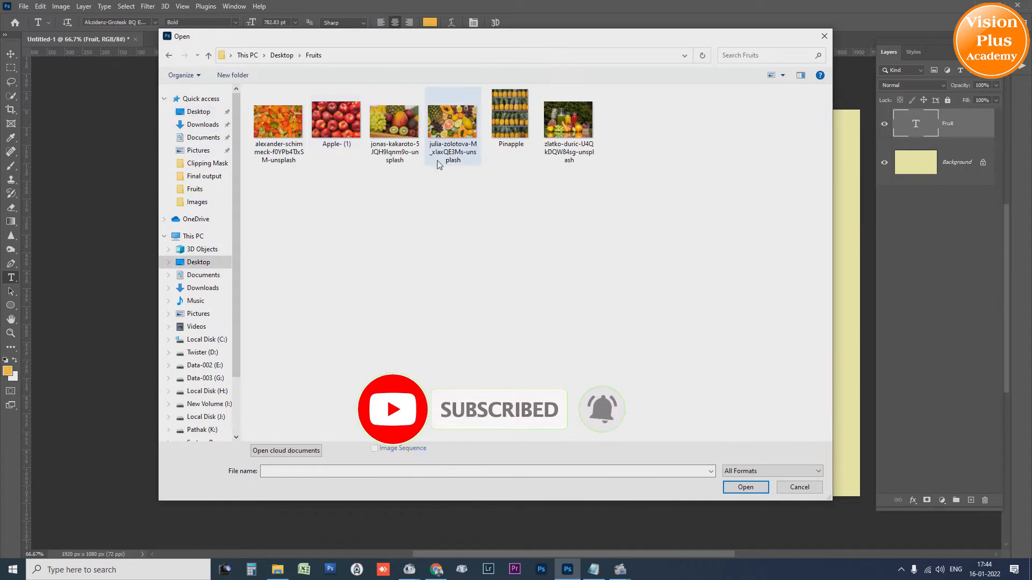
{"action": "double_click", "coordinate": [279, 121]}
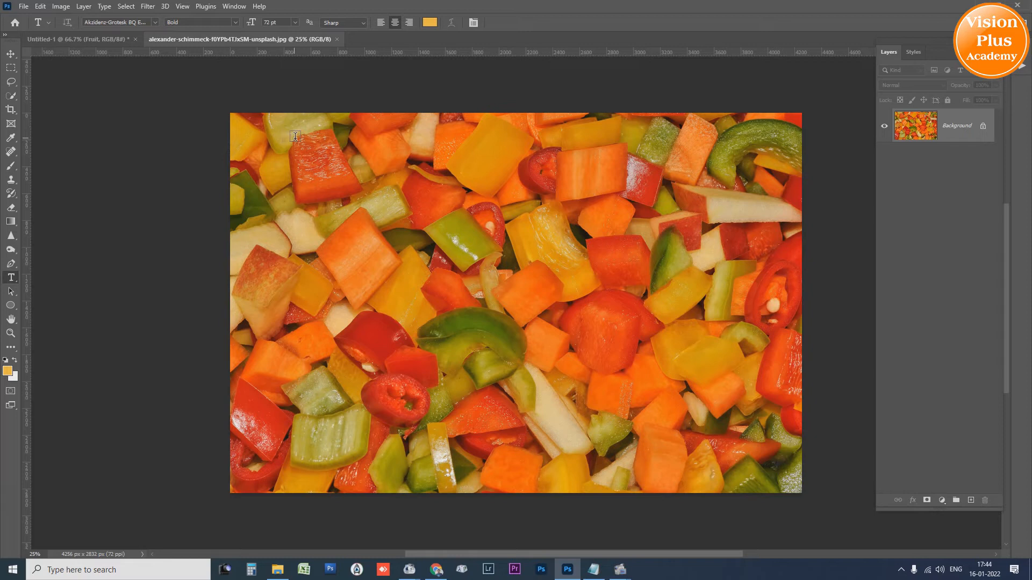
Copy the chopped-vegetable photo into Untitled-1 as a new layer, and scale it down to just cover the canvas
{"action": "key", "text": "v"}
{"action": "left_click_drag", "start_coordinate": [271, 127], "coordinate": [533, 228]}
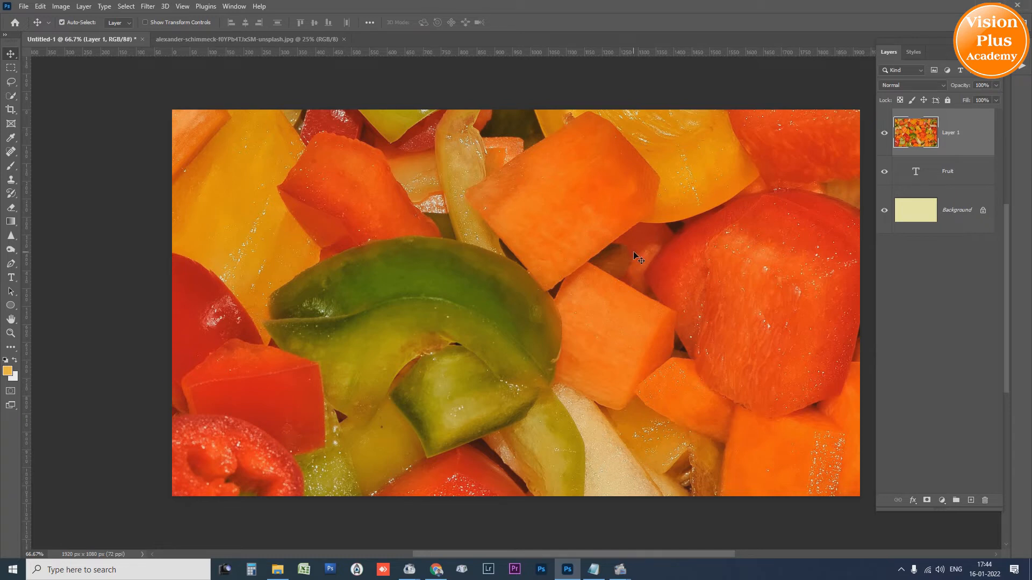
{"action": "key", "text": "ctrl+plus"}
{"action": "key", "text": "ctrl+t"}
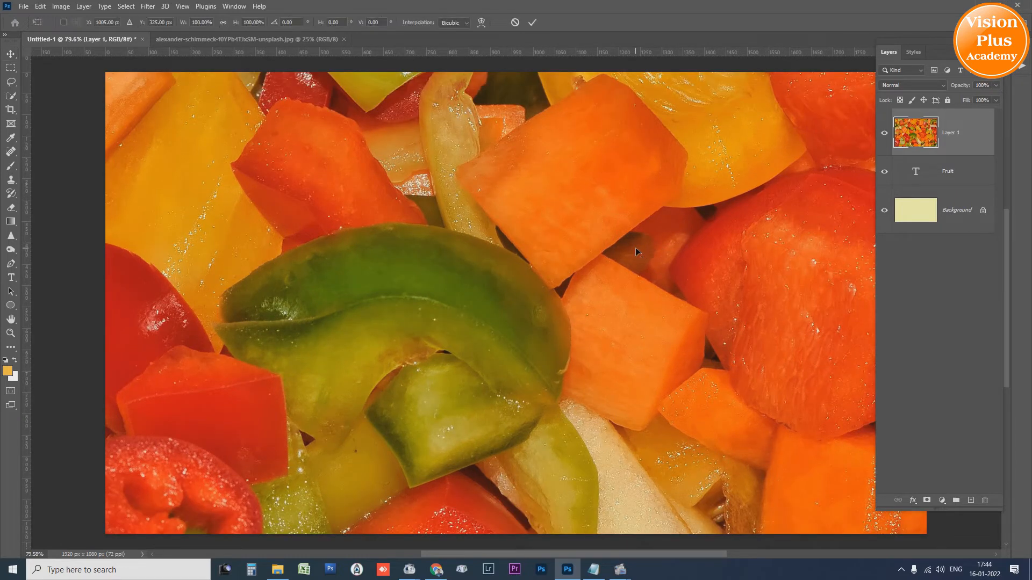
{"action": "key", "text": "ctrl+0"}
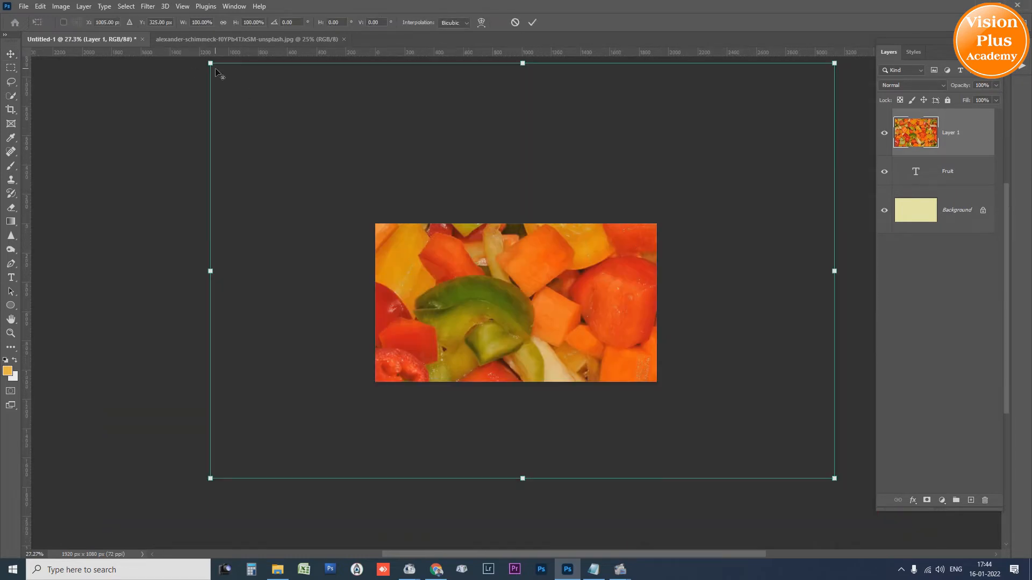
{"action": "left_click_drag", "start_coordinate": [211, 65], "coordinate": [374, 172]}
{"action": "left_click_drag", "start_coordinate": [550, 209], "coordinate": [554, 250]}
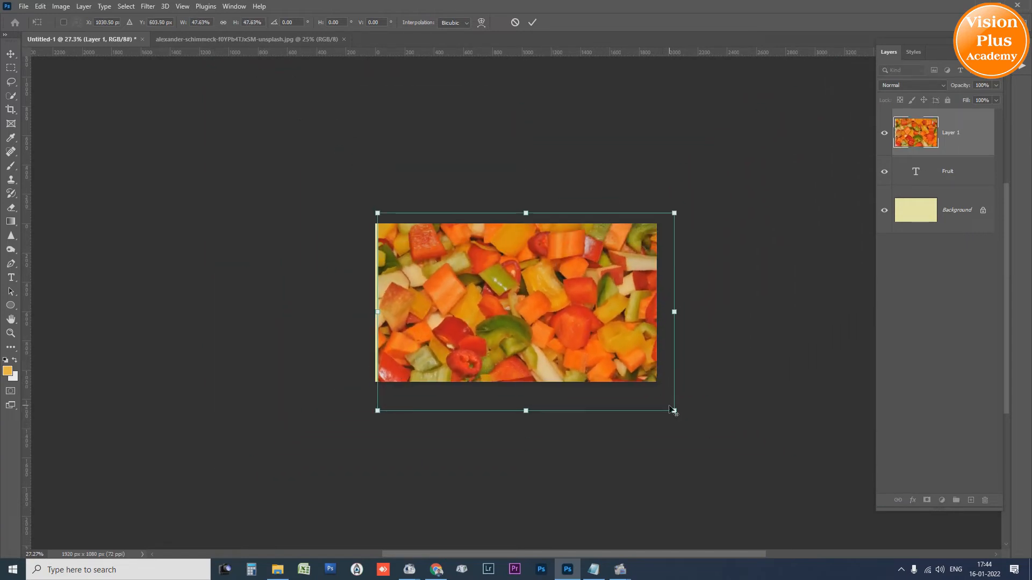
{"action": "mouse_move", "coordinate": [674, 411]}
{"action": "left_mouse_down"}
{"action": "mouse_move", "coordinate": [661, 398]}
{"action": "mouse_move", "coordinate": [690, 424]}
{"action": "mouse_move", "coordinate": [663, 404]}
{"action": "mouse_move", "coordinate": [669, 414]}
{"action": "left_mouse_up"}
{"action": "left_click_drag", "start_coordinate": [594, 321], "coordinate": [579, 318]}
{"action": "key", "text": "Return"}
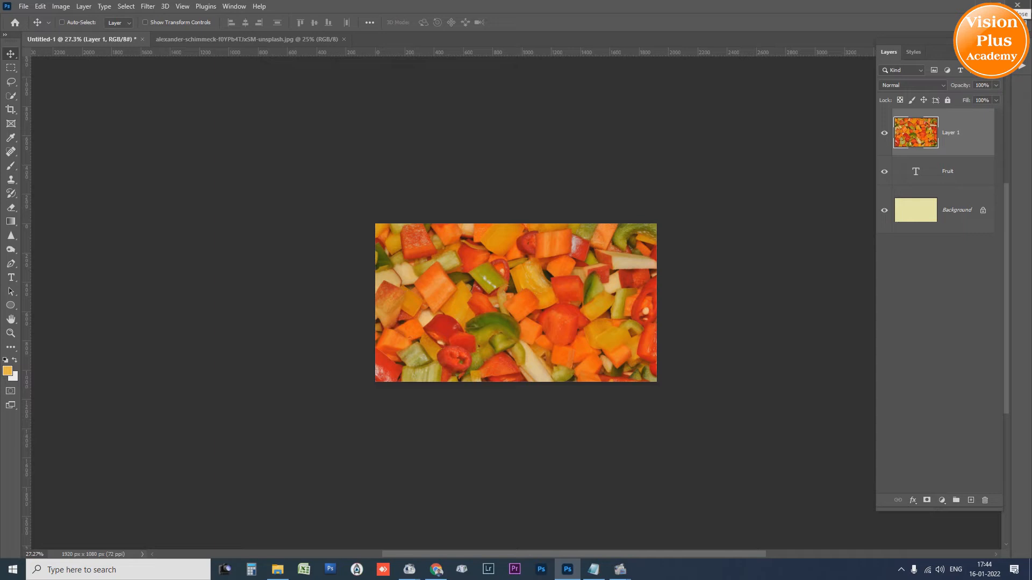
Clip the chopped-vegetable photo layer to the "Fruit" text layer
{"action": "left_click_drag", "start_coordinate": [984, 131], "coordinate": [959, 156]}
{"action": "left_click", "coordinate": [959, 156], "text": "alt"}
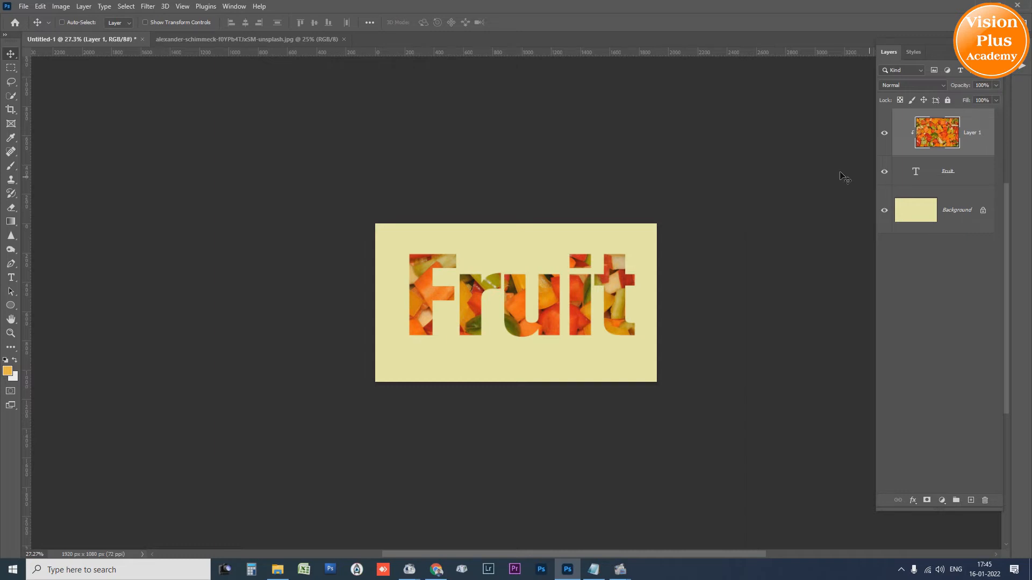
{"action": "key", "text": "ctrl"}
{"action": "key", "text": "ctrl+0"}
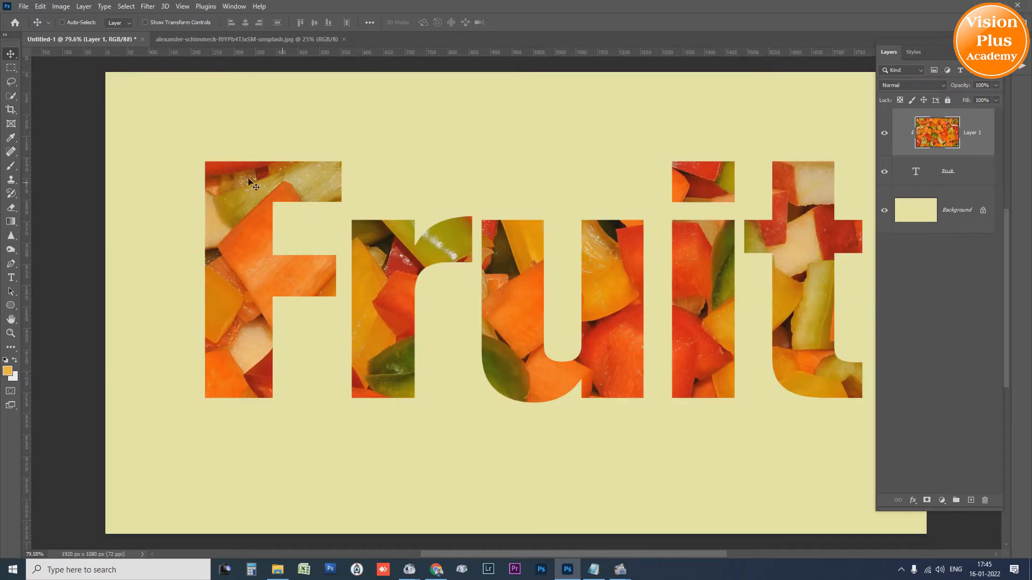
Scale the clipped vegetable photo to 48.48% with Free Transform and place it so it fills only the letter "t"
{"action": "key", "text": "ctrl+t"}
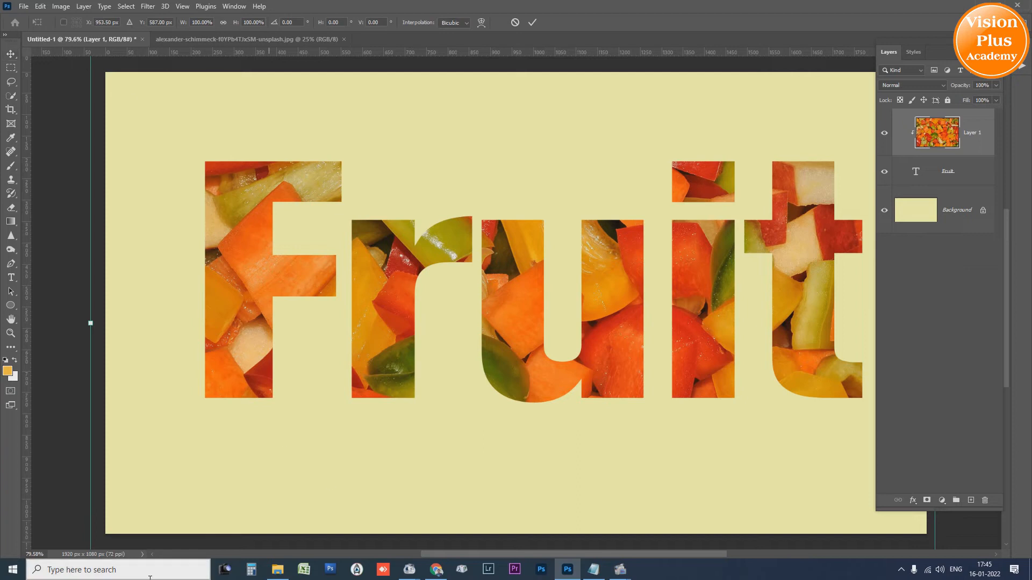
{"action": "key", "text": "ctrl+0"}
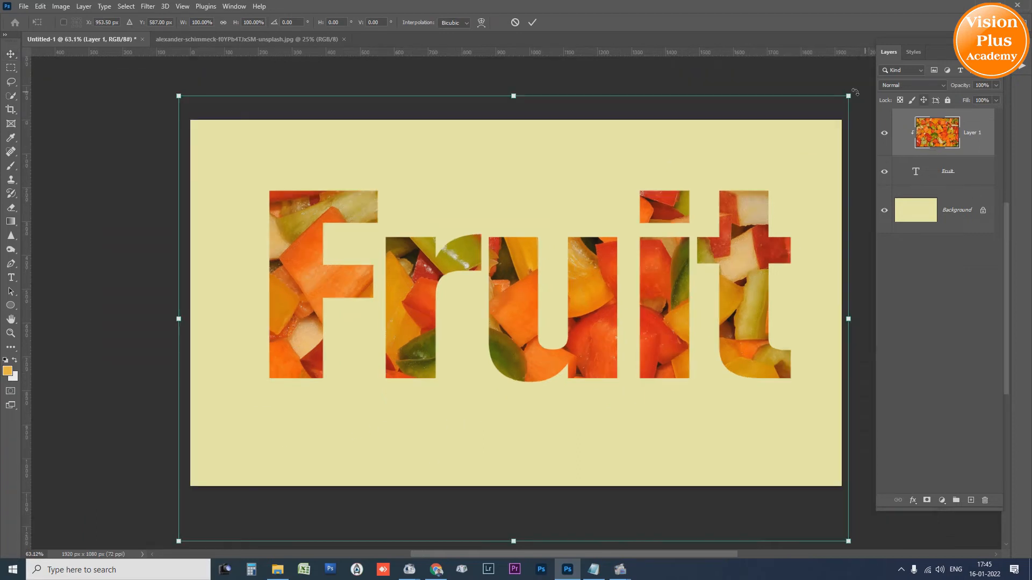
{"action": "left_click_drag", "start_coordinate": [848, 95], "coordinate": [585, 269]}
{"action": "left_click_drag", "start_coordinate": [513, 342], "coordinate": [770, 255]}
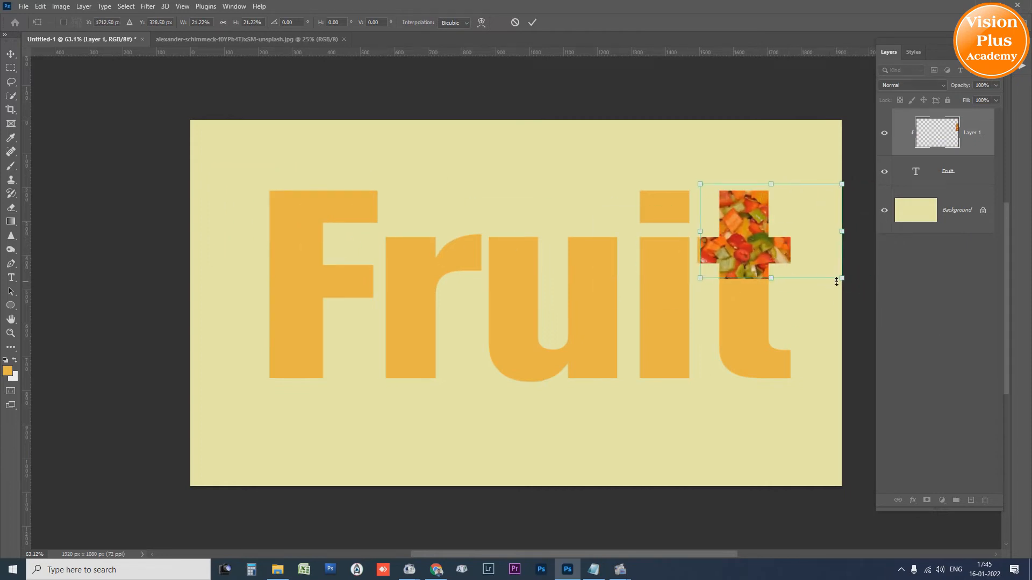
{"action": "left_click_drag", "start_coordinate": [837, 282], "coordinate": [1022, 400]}
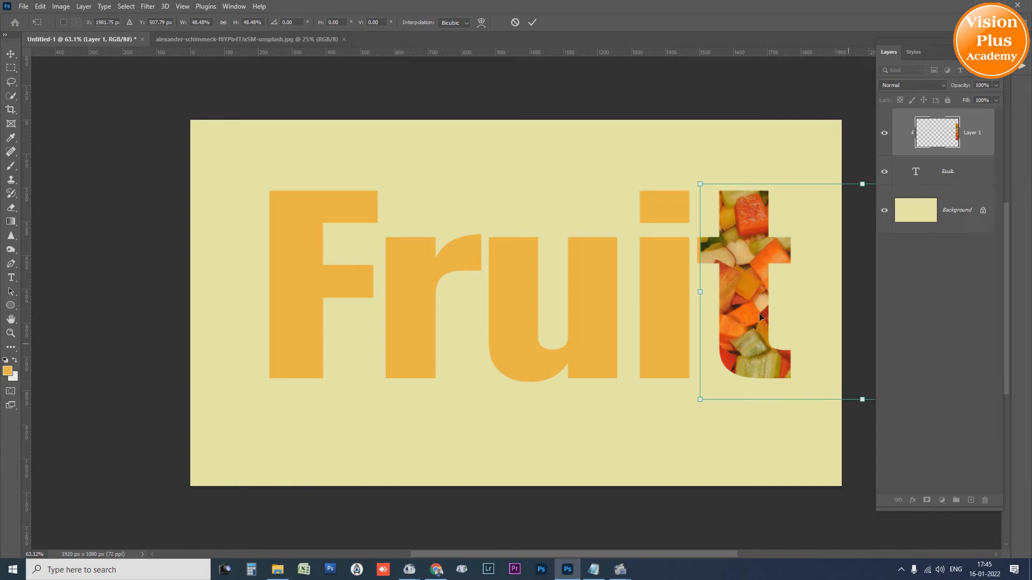
{"action": "key", "text": "Return"}
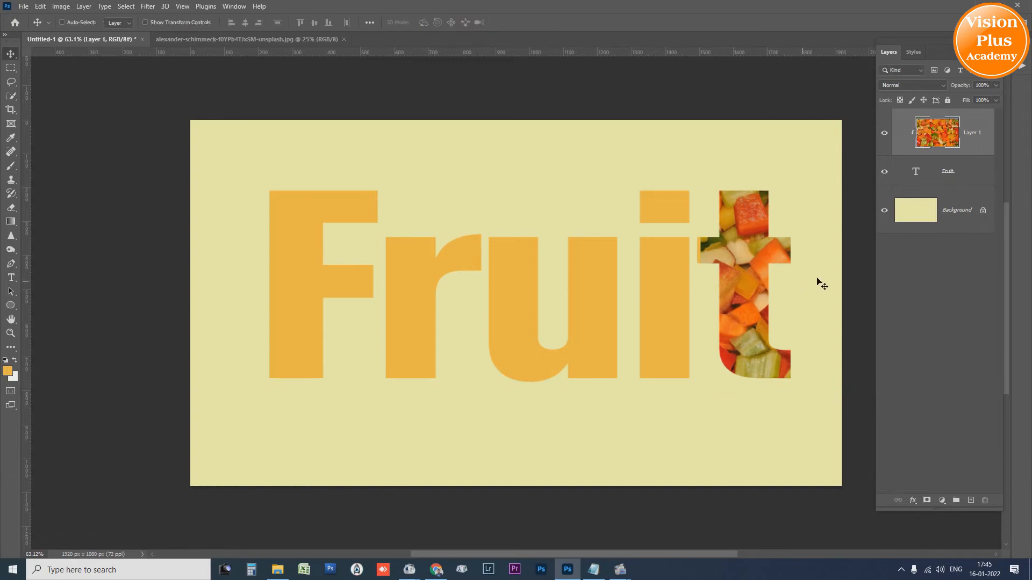
Open Apple- (1) from the Fruits folder, select a large rectangular area of apples, and copy it into Untitled-1 as a new layer
{"action": "left_click", "coordinate": [23, 7]}
{"action": "left_click", "coordinate": [27, 22]}
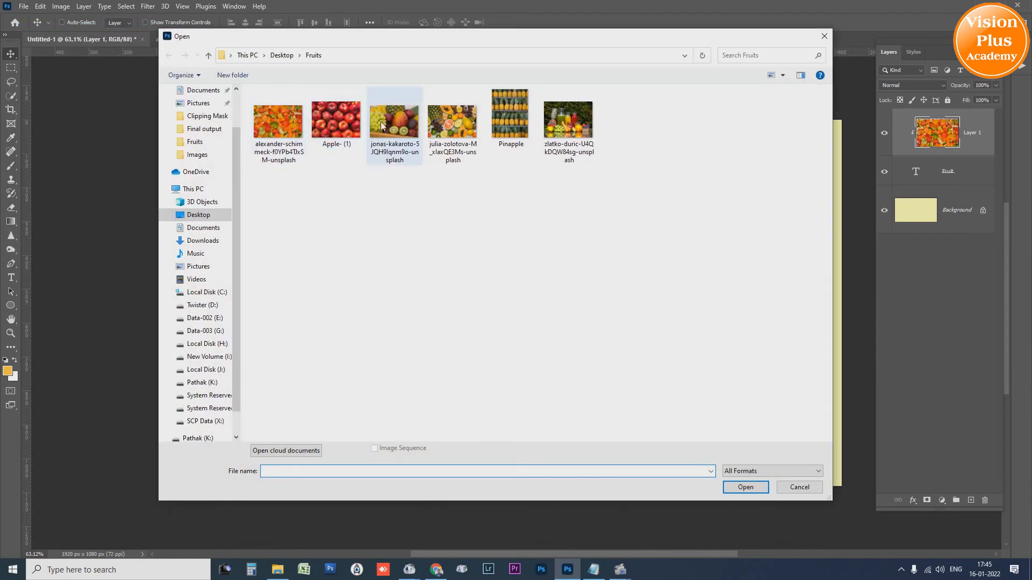
{"action": "double_click", "coordinate": [340, 122]}
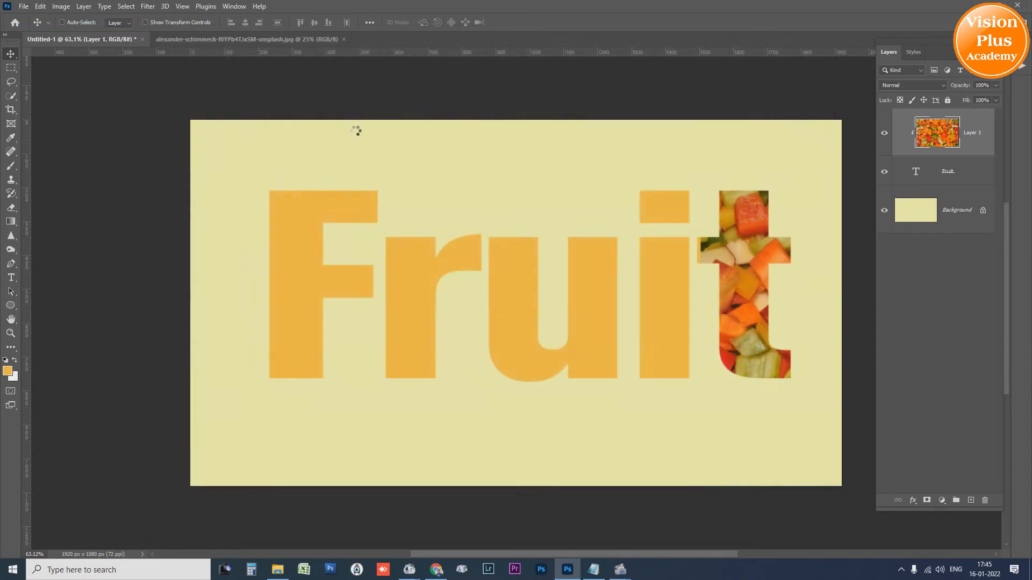
{"action": "left_click", "coordinate": [11, 68]}
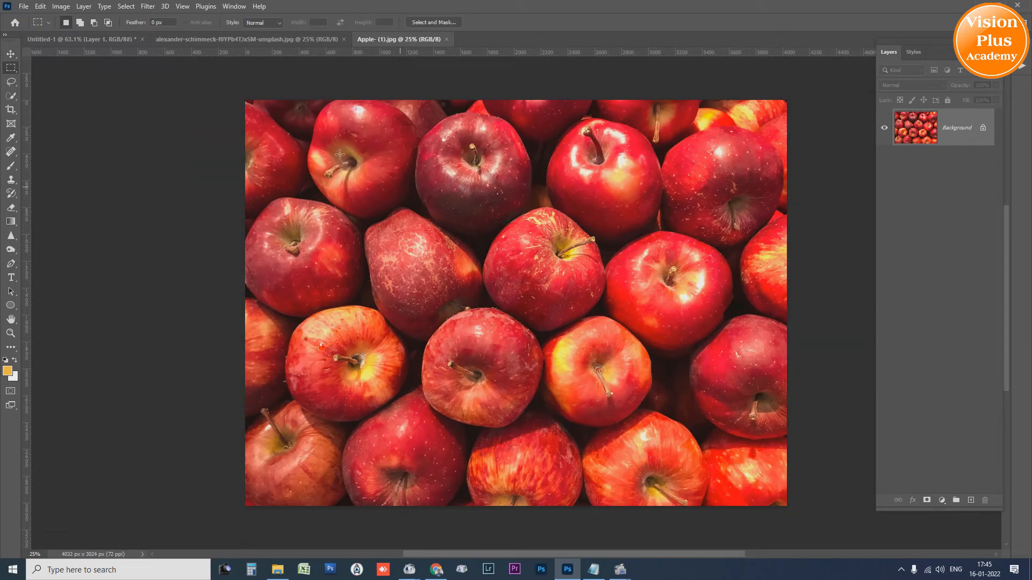
{"action": "left_click_drag", "start_coordinate": [297, 154], "coordinate": [614, 384]}
{"action": "left_click", "coordinate": [51, 40]}
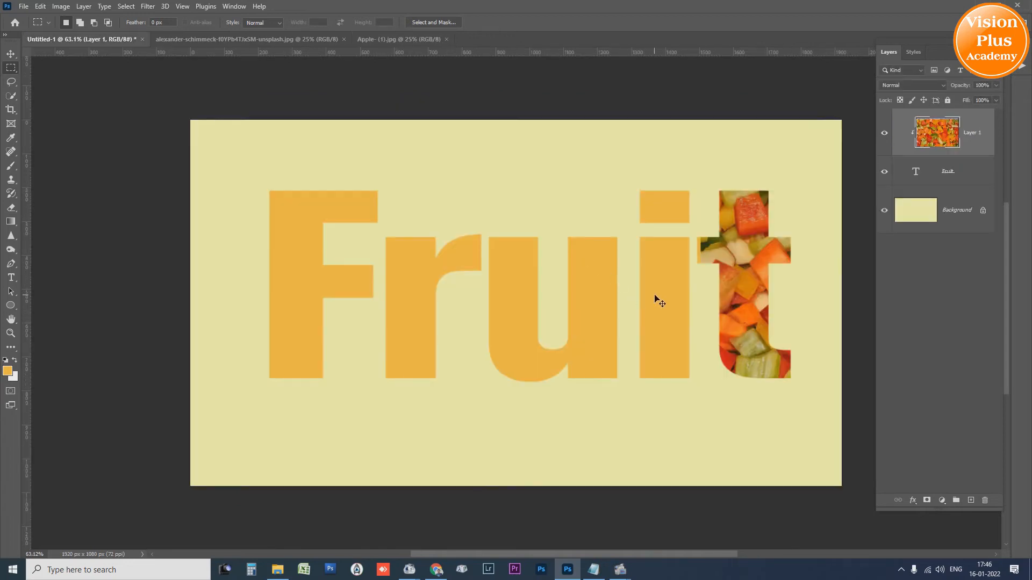
{"action": "key", "text": "ctrl+v"}
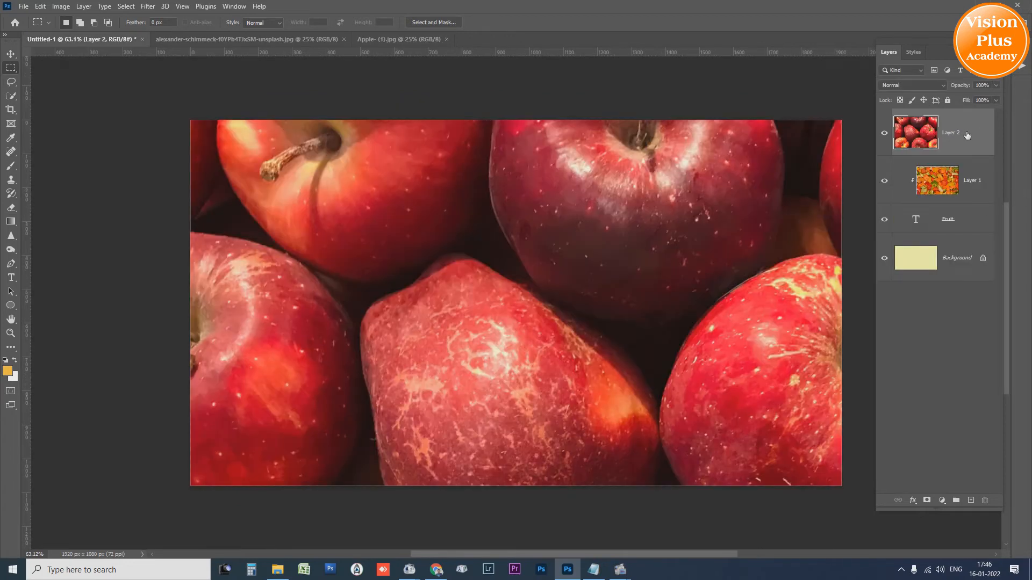
Clip the apples layer to the "Fruit" text, and shrink and position it to fill the letter "F"
{"action": "right_click", "coordinate": [966, 131]}
{"action": "left_click", "coordinate": [890, 315]}
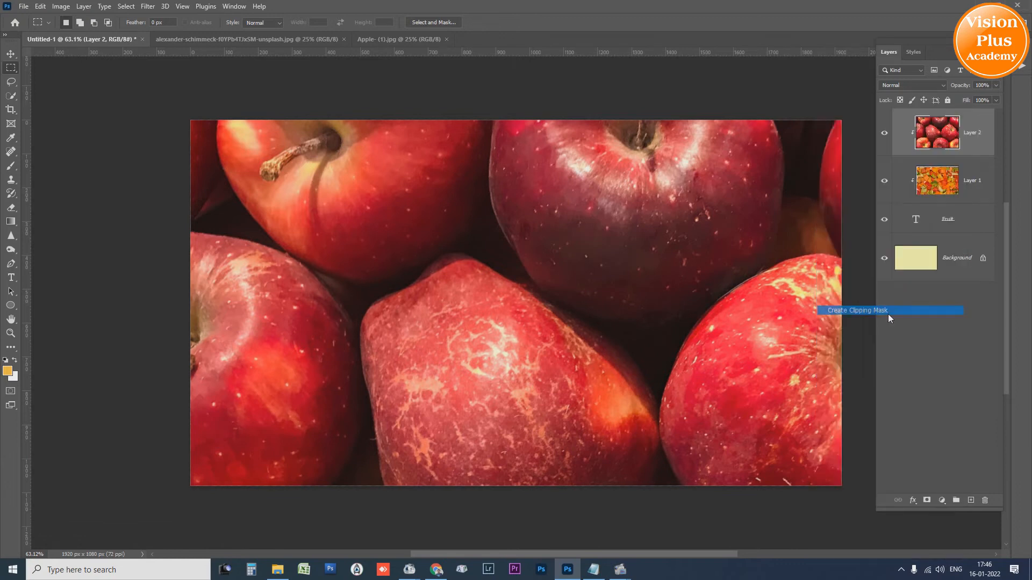
{"action": "key", "text": "ctrl+t"}
{"action": "left_click_drag", "start_coordinate": [191, 121], "coordinate": [555, 305]}
{"action": "left_click_drag", "start_coordinate": [607, 425], "coordinate": [314, 238]}
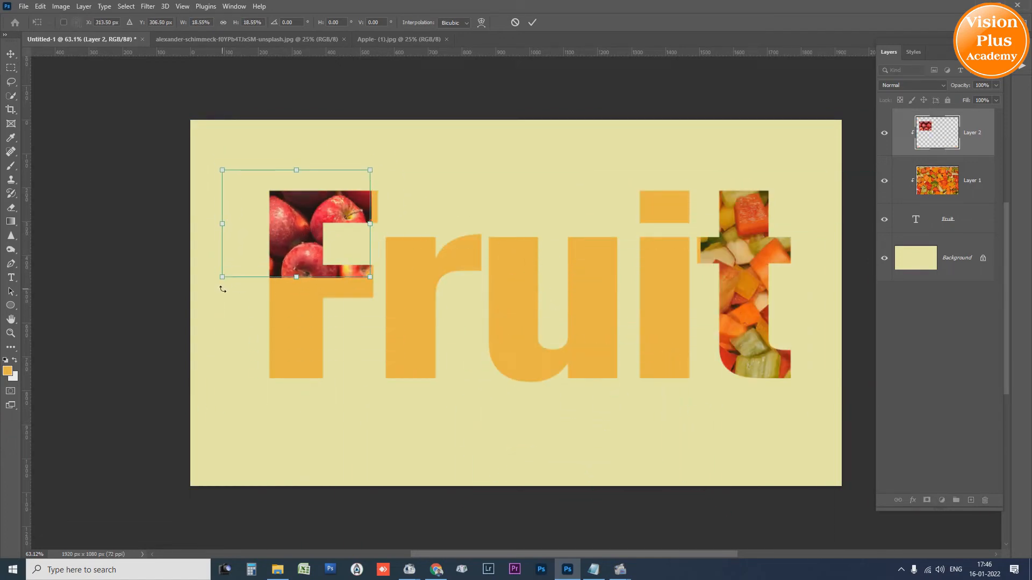
{"action": "left_click_drag", "start_coordinate": [224, 276], "coordinate": [158, 396]}
{"action": "left_click_drag", "start_coordinate": [340, 220], "coordinate": [349, 222]}
{"action": "key", "text": "Return"}
Open the fruit-and-juice-bottles photo, select a large rectangular area of it, and copy that into Untitled-1 as a new layer
{"action": "key", "text": "m"}
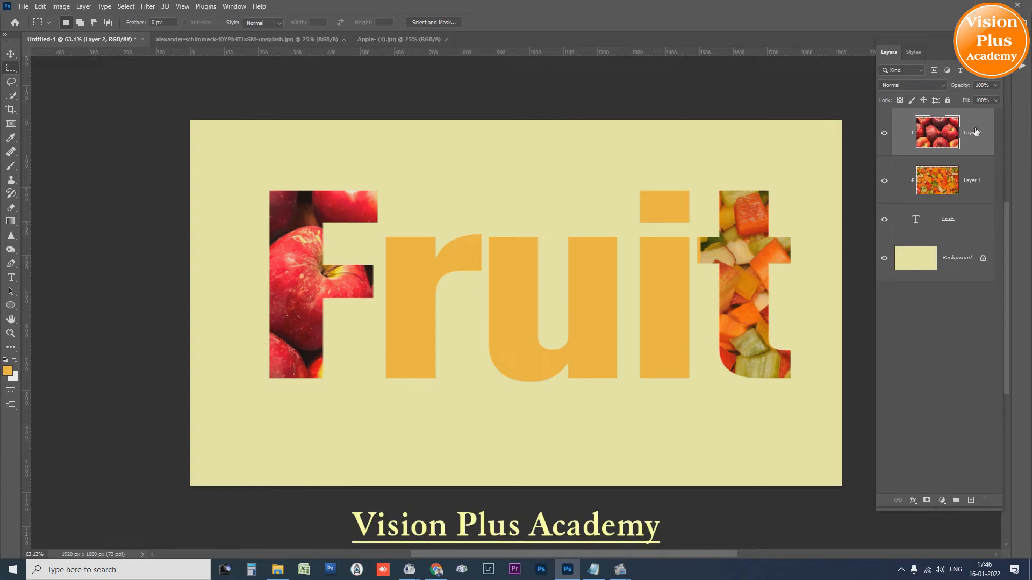
{"action": "left_click", "coordinate": [23, 7]}
{"action": "left_click", "coordinate": [33, 28]}
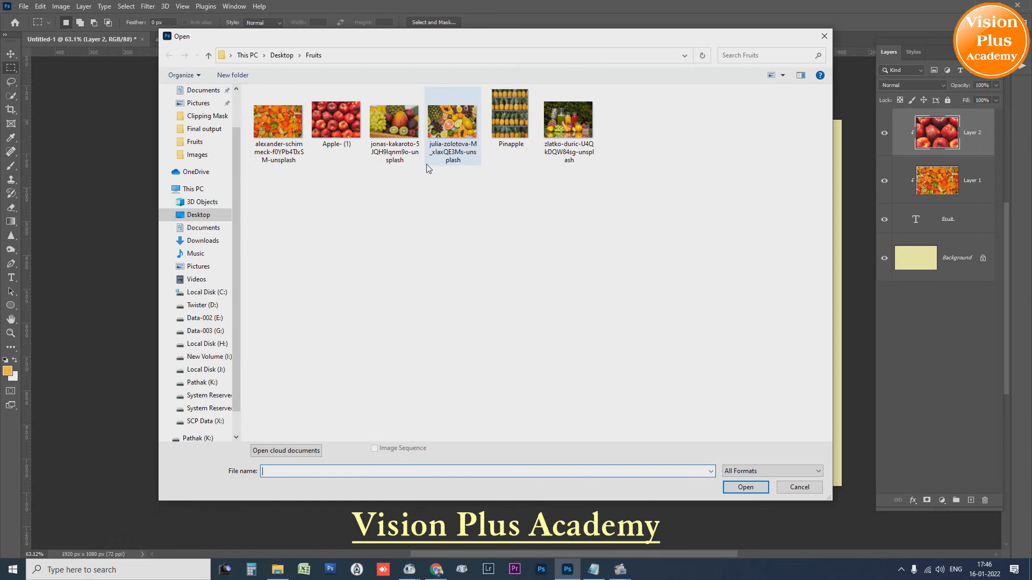
{"action": "double_click", "coordinate": [566, 159]}
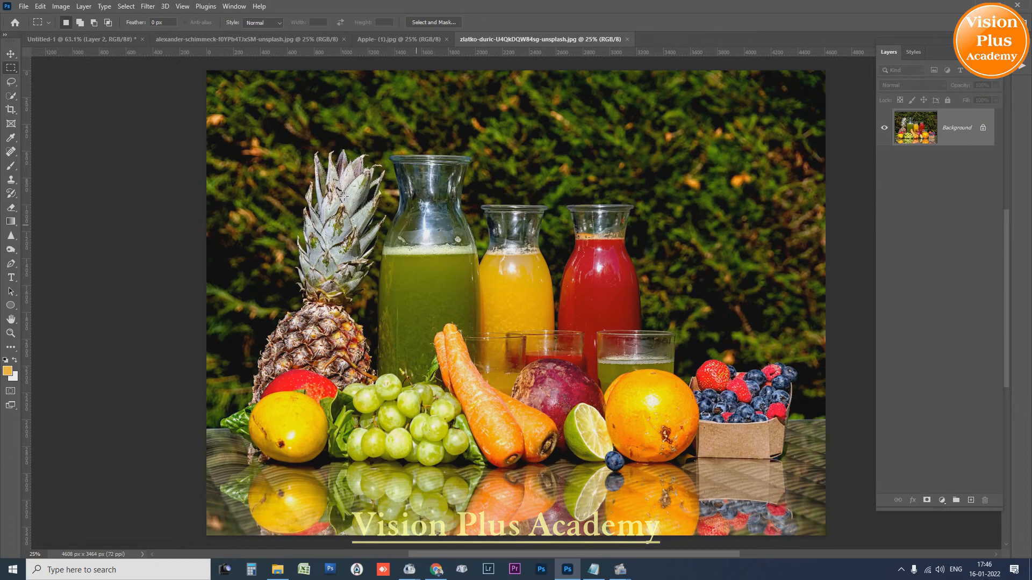
{"action": "left_click_drag", "start_coordinate": [235, 136], "coordinate": [697, 546]}
{"action": "left_click_drag", "start_coordinate": [661, 499], "coordinate": [669, 343]}
Scale the fruit-and-juice layer to 15.71% with Free Transform and place it over the letter "r"
{"action": "key", "text": "ctrl+t"}
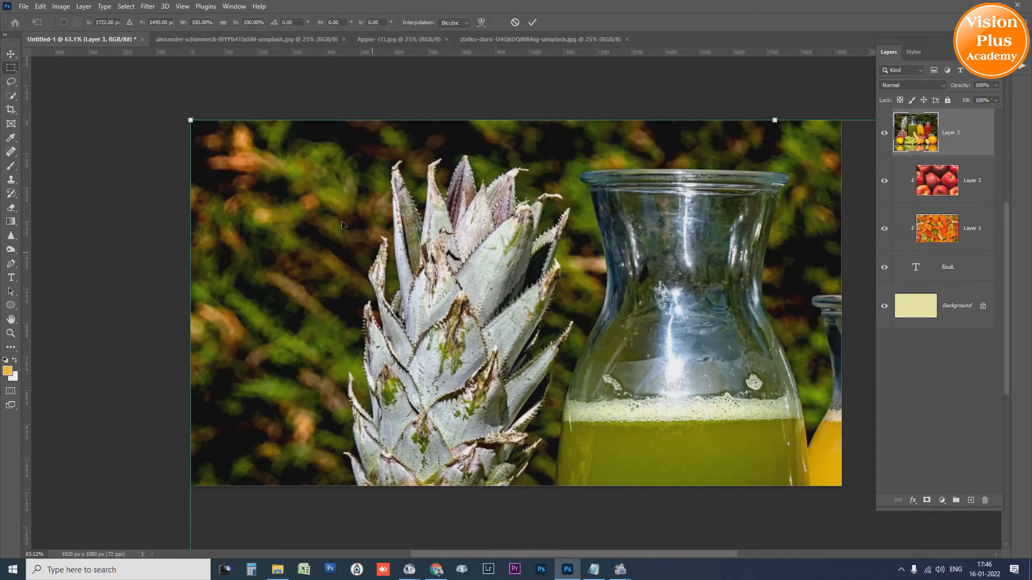
{"action": "left_click_drag", "start_coordinate": [190, 120], "coordinate": [634, 336]}
{"action": "left_click_drag", "start_coordinate": [756, 451], "coordinate": [453, 151]}
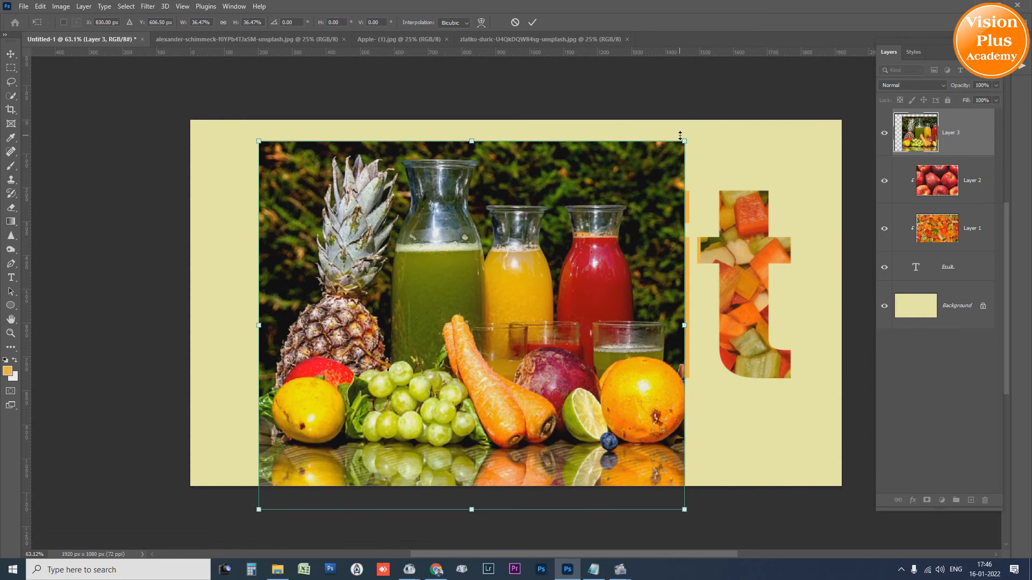
{"action": "left_click_drag", "start_coordinate": [685, 141], "coordinate": [546, 231]}
{"action": "left_click_drag", "start_coordinate": [487, 322], "coordinate": [411, 293]}
{"action": "key", "text": "Return"}
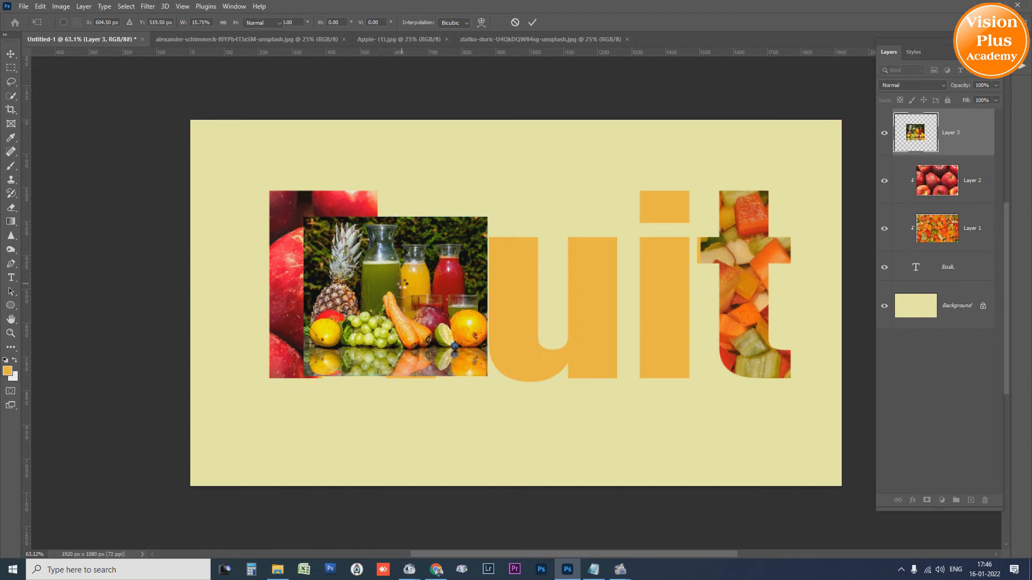
Clip the fruit-and-juice layer to the "Fruit" text and erase the part of it that covers the letter "F"
{"action": "right_click", "coordinate": [977, 133]}
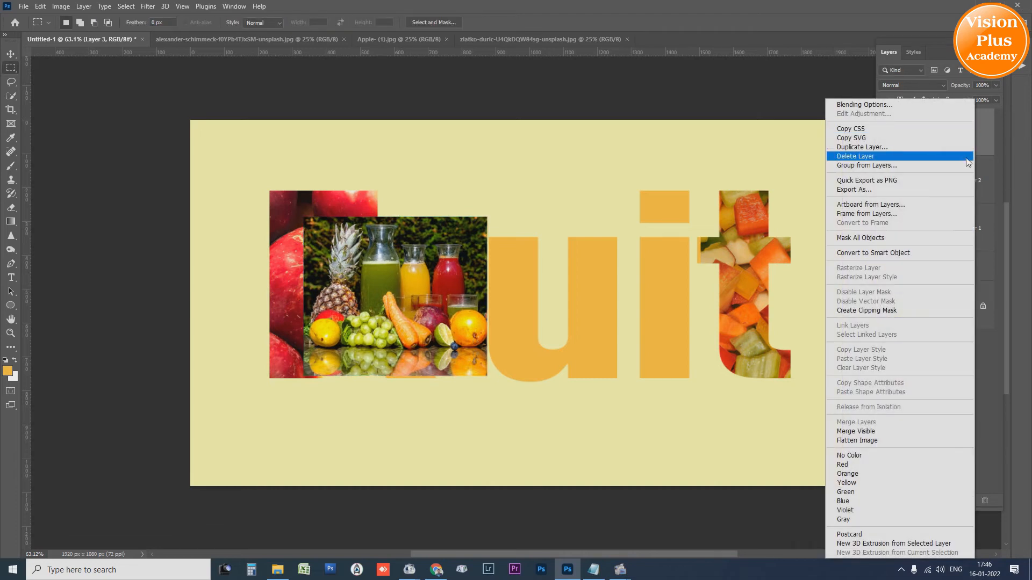
{"action": "left_click", "coordinate": [890, 312]}
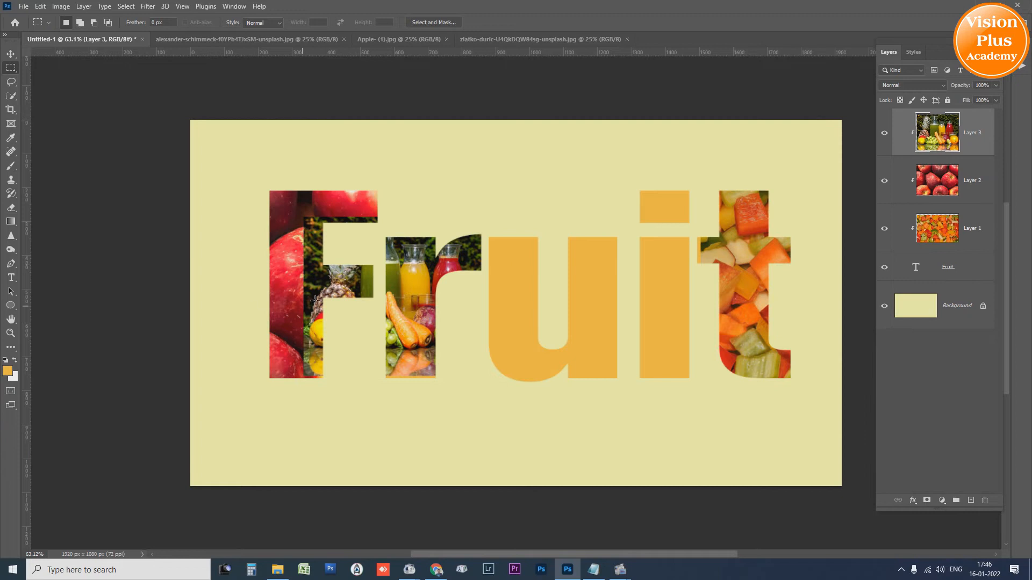
{"action": "key", "text": "e"}
{"action": "mouse_move", "coordinate": [299, 198]}
{"action": "left_mouse_down"}
{"action": "mouse_move", "coordinate": [315, 328]}
{"action": "mouse_move", "coordinate": [326, 202]}
{"action": "mouse_move", "coordinate": [342, 282]}
{"action": "mouse_move", "coordinate": [360, 269]}
{"action": "mouse_move", "coordinate": [368, 277]}
{"action": "mouse_move", "coordinate": [322, 385]}
{"action": "left_mouse_up"}
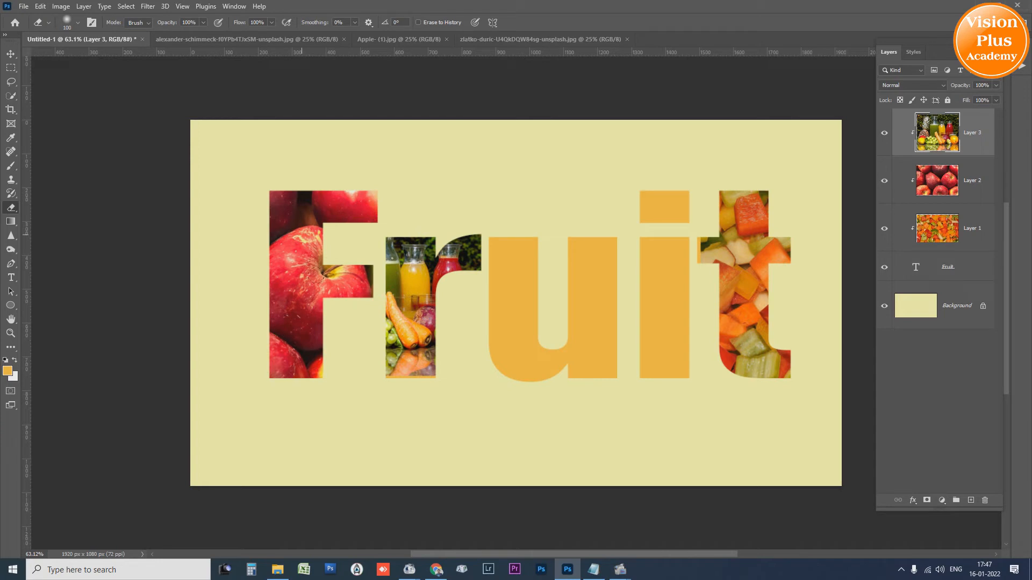
{"action": "left_click", "coordinate": [11, 54]}
Open the fruit basket photo, select the rectangular area around the green grapes, and copy it into Untitled-1 as a new layer
{"action": "left_click", "coordinate": [23, 6]}
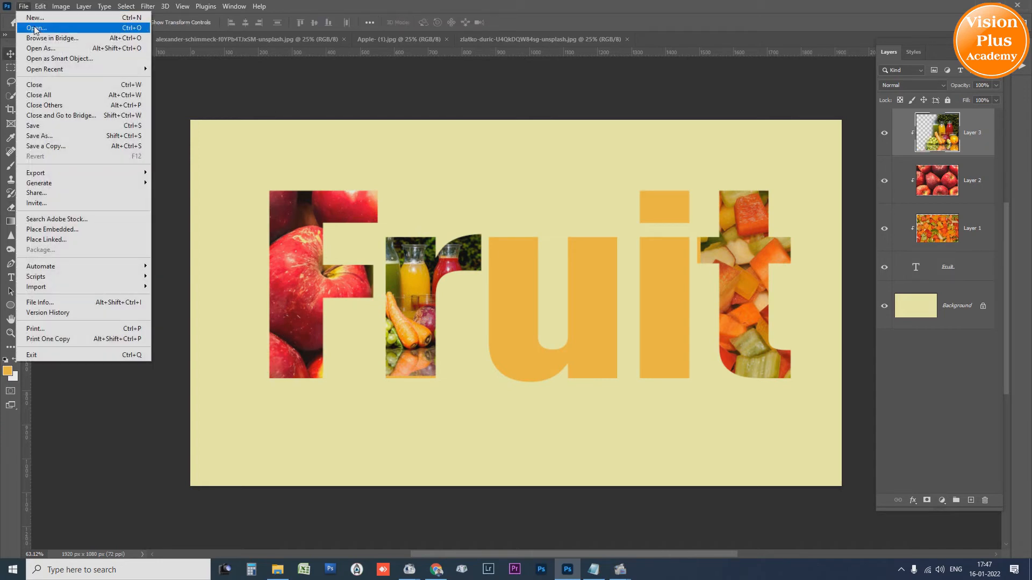
{"action": "left_click", "coordinate": [28, 30]}
{"action": "double_click", "coordinate": [398, 126]}
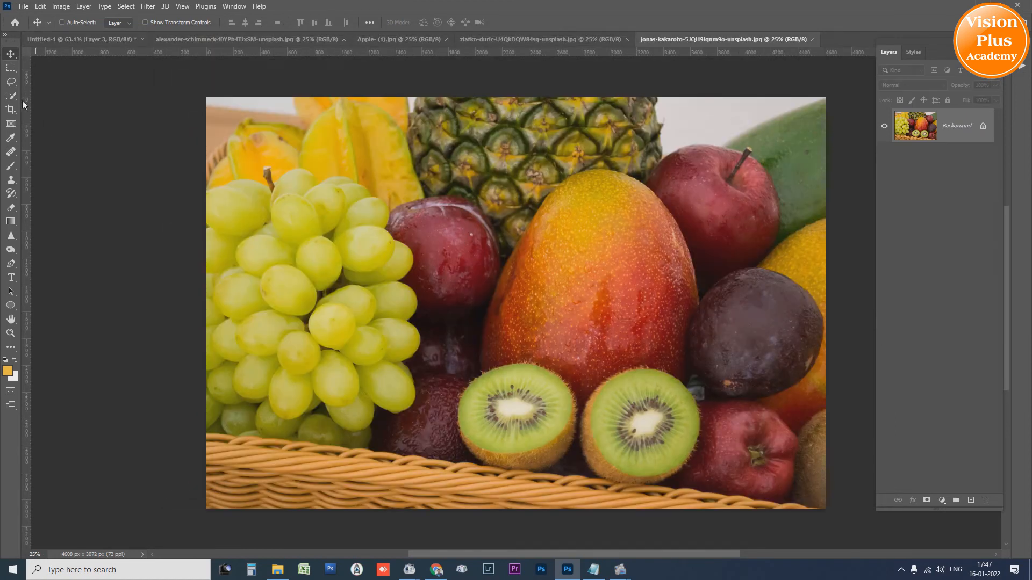
{"action": "left_click", "coordinate": [12, 69]}
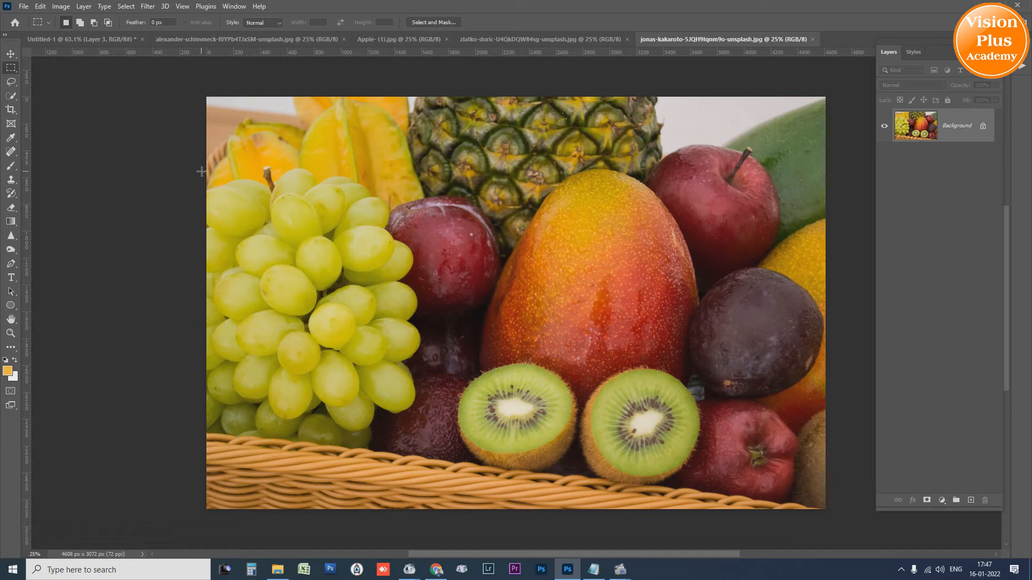
{"action": "left_click_drag", "start_coordinate": [207, 167], "coordinate": [433, 460]}
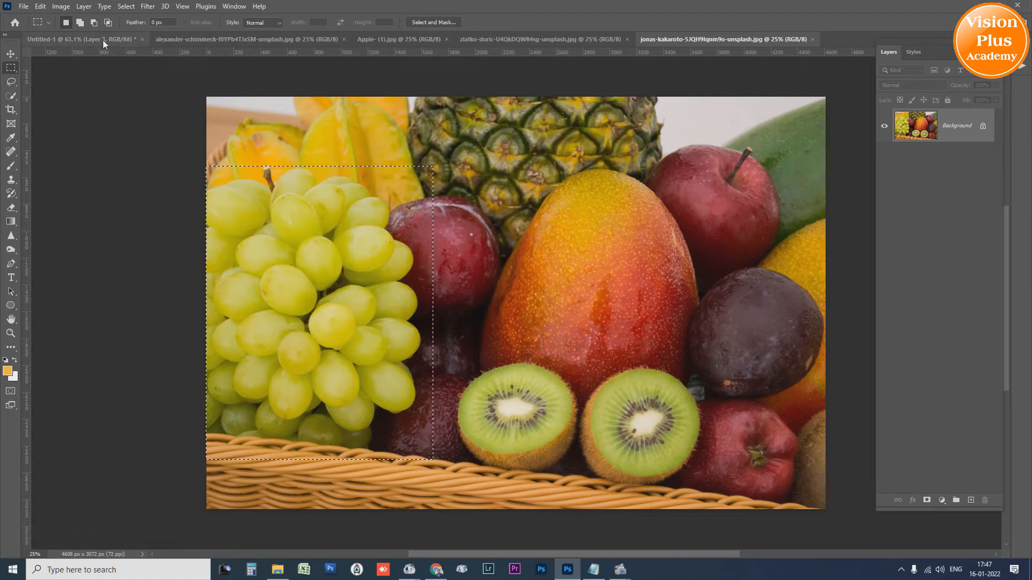
{"action": "left_click", "coordinate": [86, 39]}
{"action": "key", "text": "ctrl+v"}
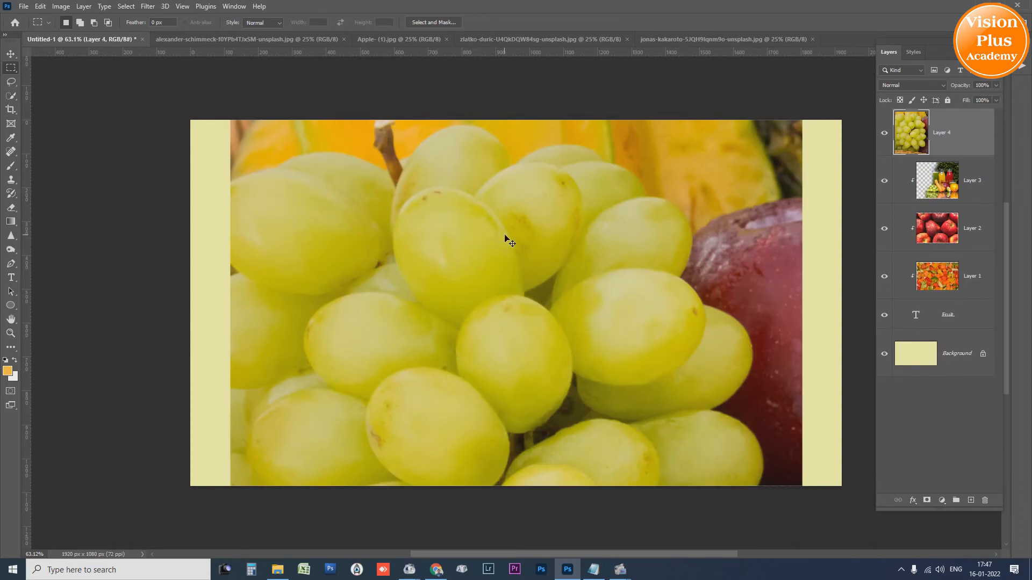
Scale the grapes layer down with Free Transform to cover the letter "u" and clip it to the "Fruit" text
{"action": "key", "text": "ctrl+t"}
{"action": "left_click_drag", "start_coordinate": [802, 119], "coordinate": [524, 373]}
{"action": "left_click_drag", "start_coordinate": [500, 446], "coordinate": [535, 270]}
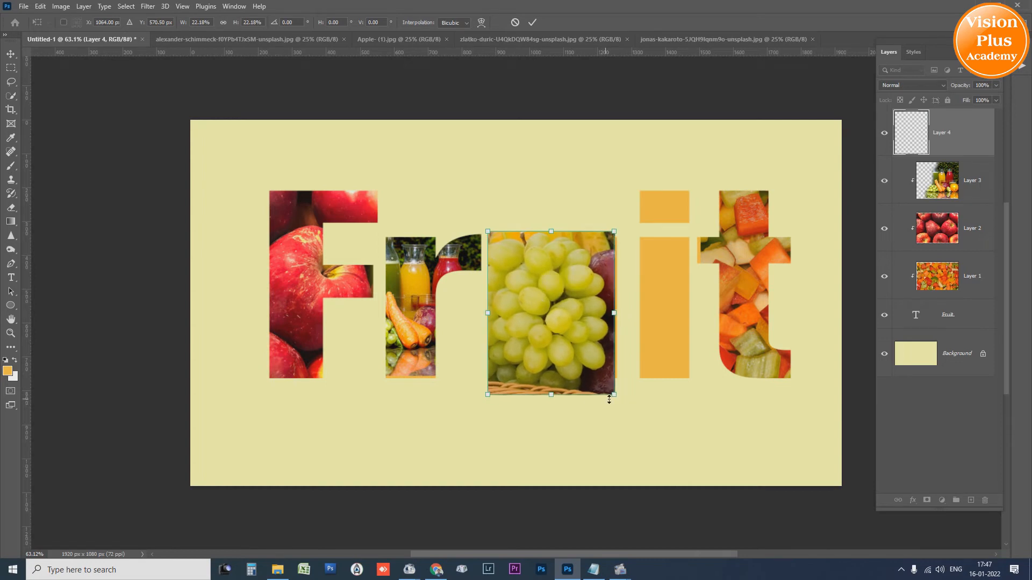
{"action": "left_click_drag", "start_coordinate": [614, 400], "coordinate": [622, 398]}
{"action": "left_click_drag", "start_coordinate": [557, 318], "coordinate": [555, 312]}
{"action": "key", "text": "Return"}
{"action": "right_click", "coordinate": [992, 133]}
{"action": "left_click", "coordinate": [892, 371]}
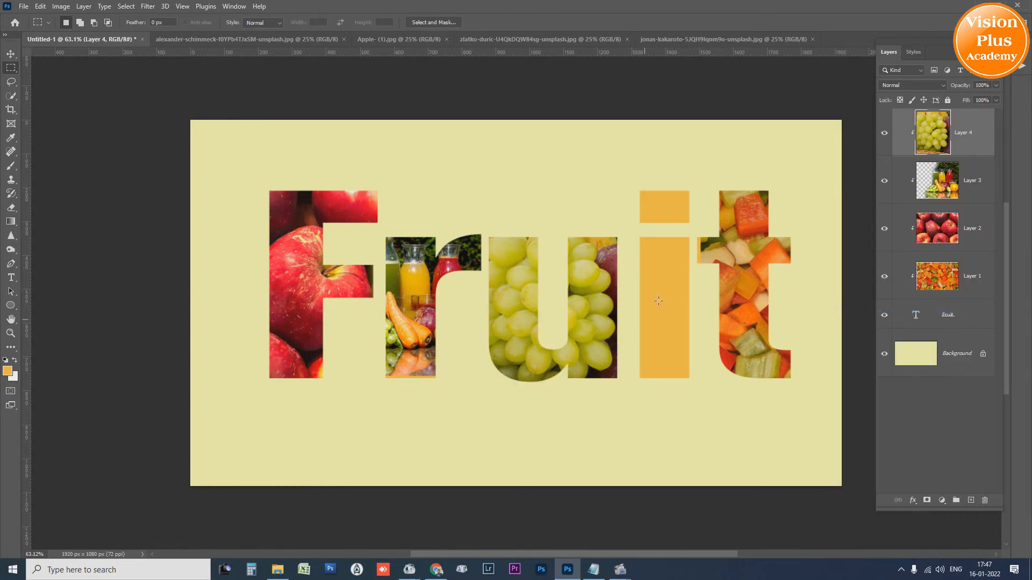
Open the pineapple shelves photo, select a rectangular area of its upper two rows, and copy it into Untitled-1 as a new layer
{"action": "left_click", "coordinate": [24, 6]}
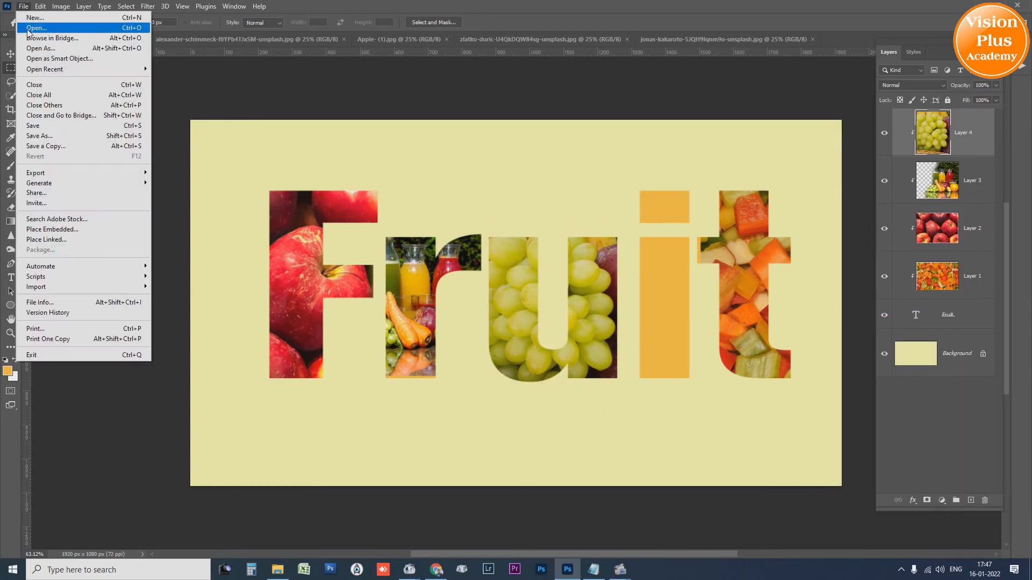
{"action": "left_click", "coordinate": [37, 27]}
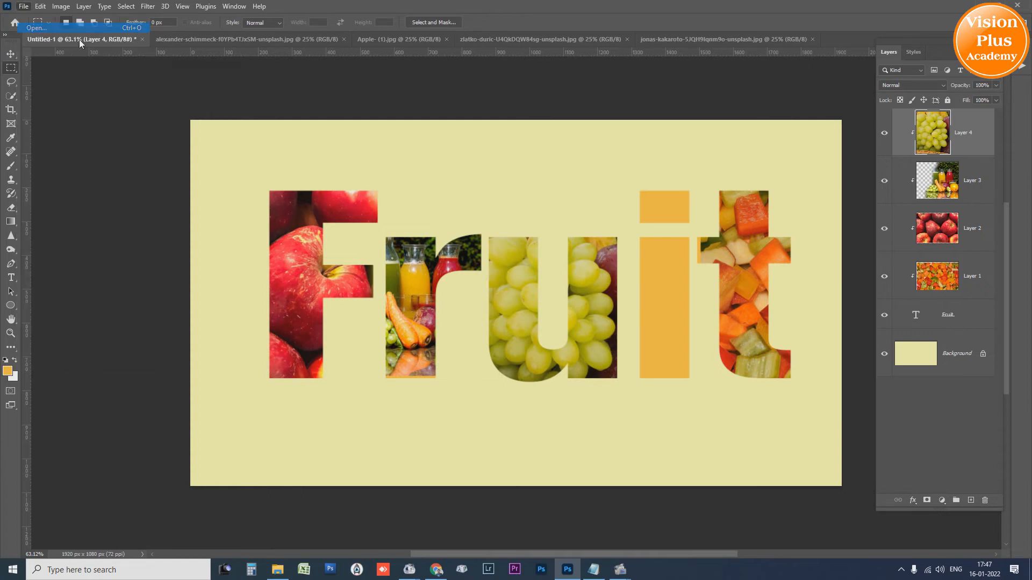
{"action": "double_click", "coordinate": [507, 125]}
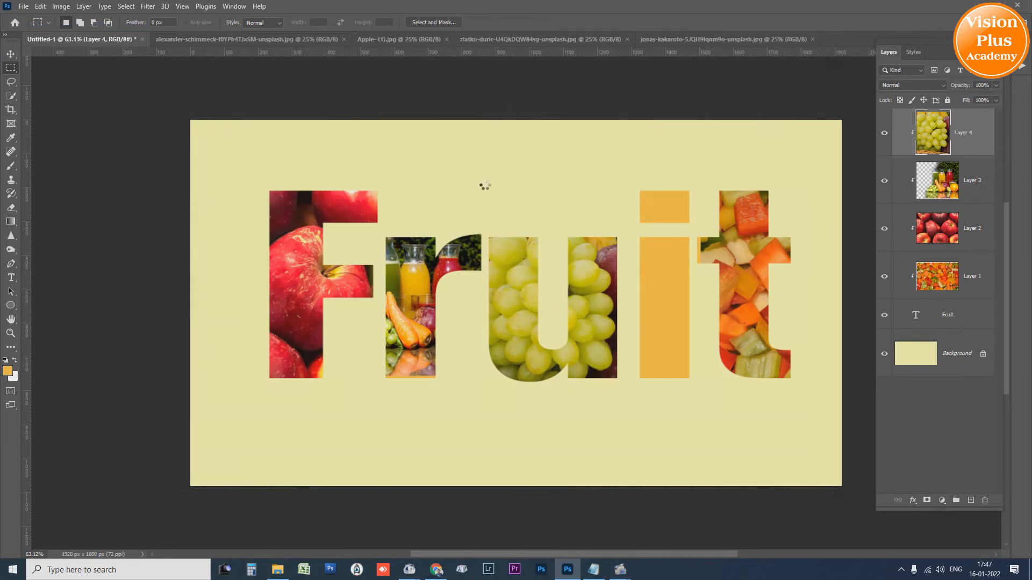
{"action": "left_click_drag", "start_coordinate": [374, 100], "coordinate": [511, 279]}
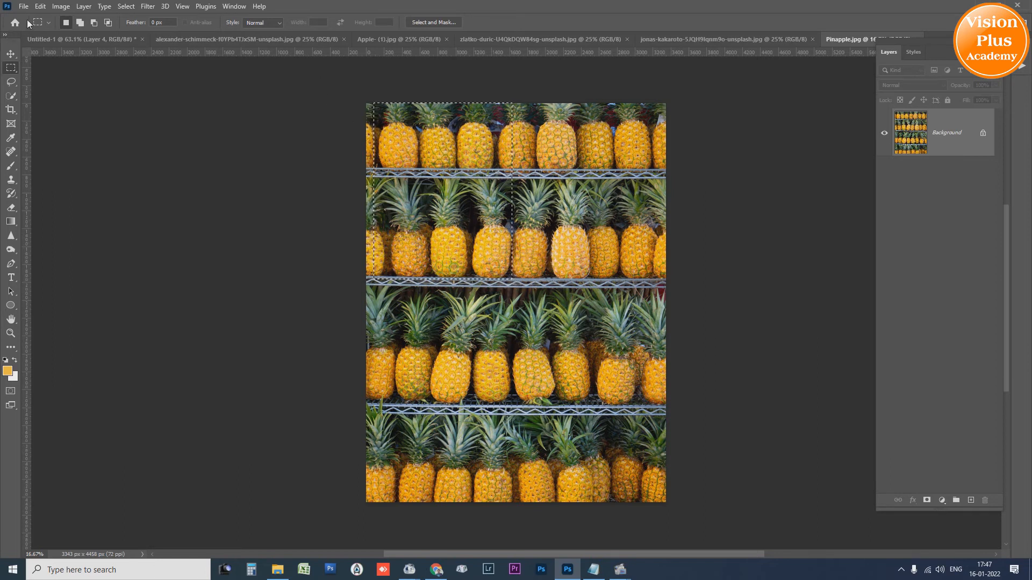
{"action": "left_click", "coordinate": [46, 39]}
{"action": "key", "text": "ctrl+v"}
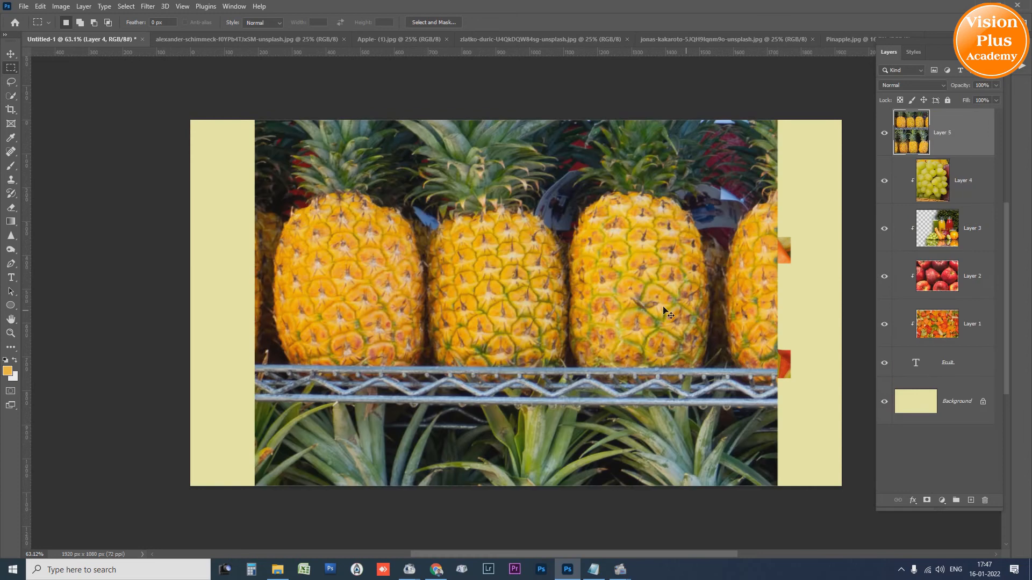
Scale the pineapple layer to 30.56%, place it over the letter "i", and clip it to the "Fruit" text
{"action": "key", "text": "ctrl+t"}
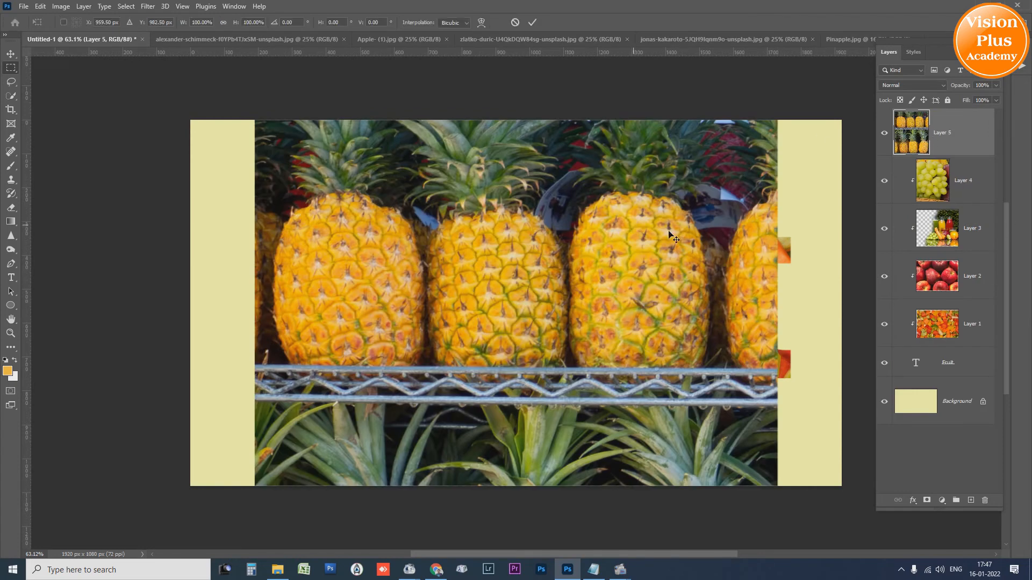
{"action": "left_click_drag", "start_coordinate": [779, 119], "coordinate": [567, 371]}
{"action": "left_click_drag", "start_coordinate": [553, 504], "coordinate": [769, 381]}
{"action": "left_click_drag", "start_coordinate": [680, 274], "coordinate": [693, 278]}
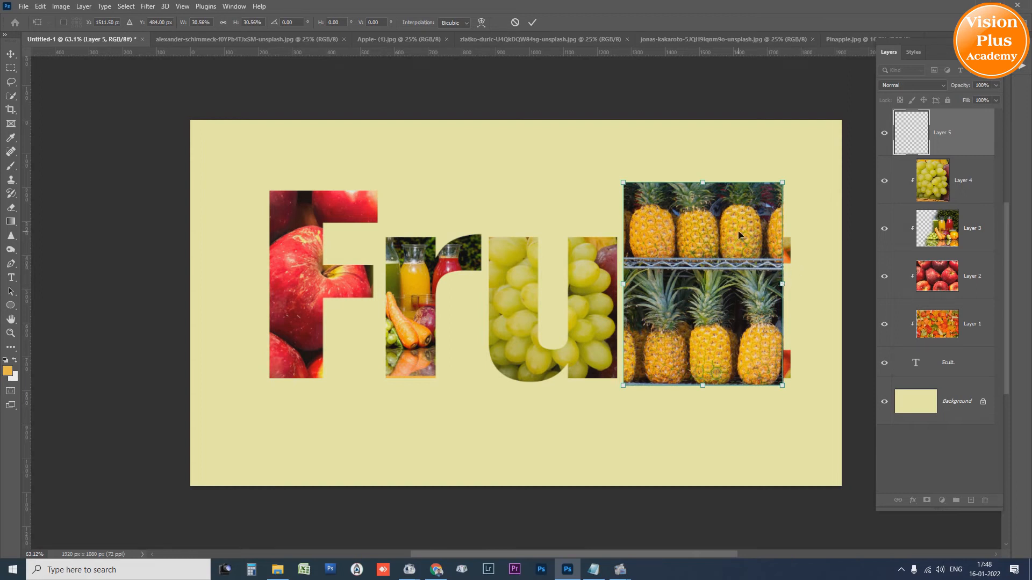
{"action": "key", "text": "Return"}
{"action": "right_click", "coordinate": [975, 137]}
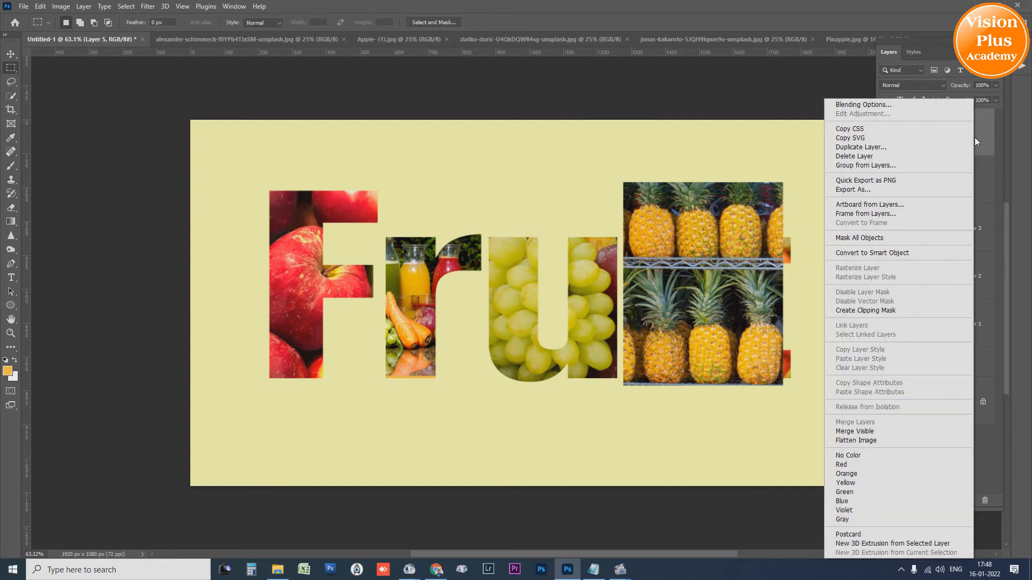
{"action": "left_click", "coordinate": [889, 311]}
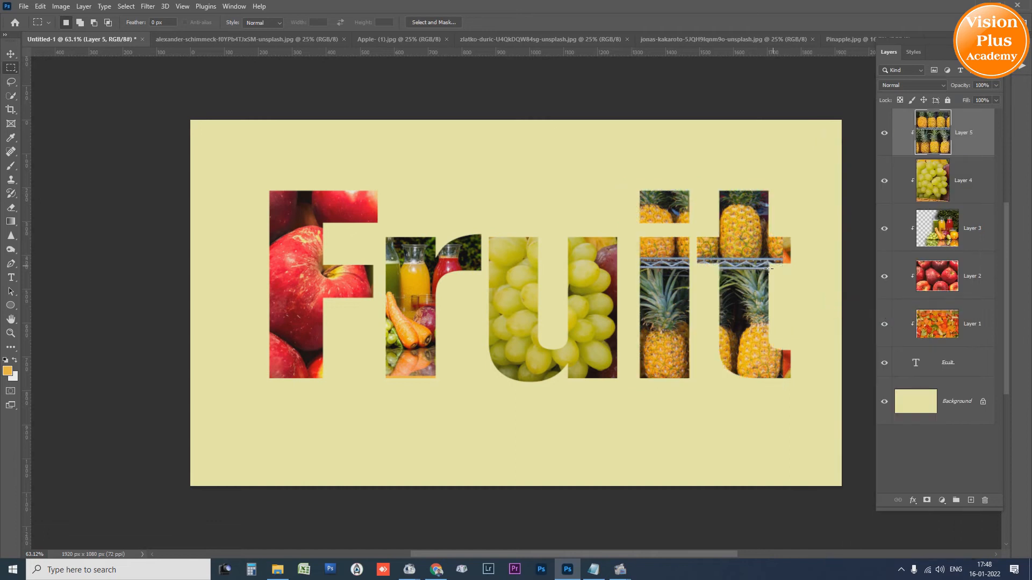
Erase the pineapple image from the letter "t" so it stays only in the "i"
{"action": "key", "text": "e"}
{"action": "mouse_move", "coordinate": [734, 194]}
{"action": "left_mouse_down"}
{"action": "mouse_move", "coordinate": [705, 260]}
{"action": "mouse_move", "coordinate": [696, 232]}
{"action": "mouse_move", "coordinate": [703, 260]}
{"action": "mouse_move", "coordinate": [718, 206]}
{"action": "mouse_move", "coordinate": [741, 284]}
{"action": "mouse_move", "coordinate": [730, 203]}
{"action": "mouse_move", "coordinate": [757, 327]}
{"action": "mouse_move", "coordinate": [758, 171]}
{"action": "mouse_move", "coordinate": [773, 358]}
{"action": "mouse_move", "coordinate": [769, 257]}
{"action": "mouse_move", "coordinate": [759, 392]}
{"action": "mouse_move", "coordinate": [728, 272]}
{"action": "mouse_move", "coordinate": [729, 380]}
{"action": "mouse_move", "coordinate": [735, 278]}
{"action": "mouse_move", "coordinate": [773, 387]}
{"action": "mouse_move", "coordinate": [710, 302]}
{"action": "mouse_move", "coordinate": [701, 252]}
{"action": "left_mouse_up"}
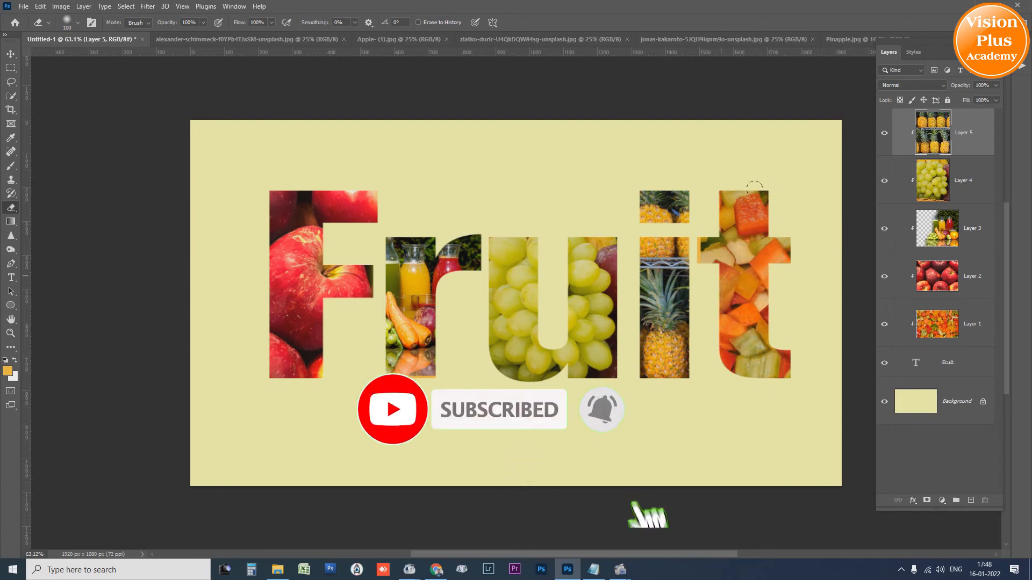
{"action": "left_click", "coordinate": [15, 54]}
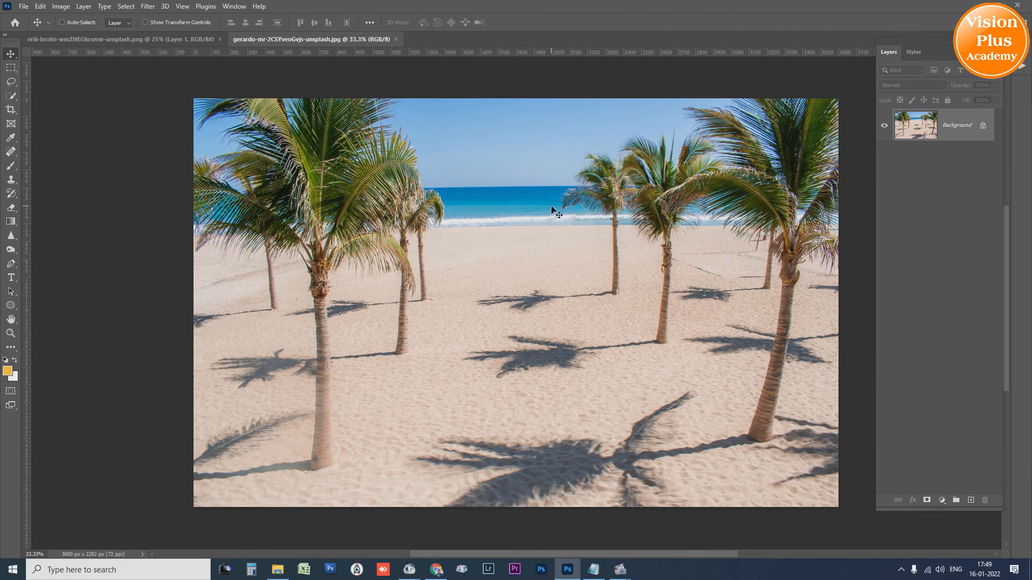
Unlock the beach photo's background layer and bring the cut-out woman on the yoga mat into it as a new layer
{"action": "left_click", "coordinate": [984, 129]}
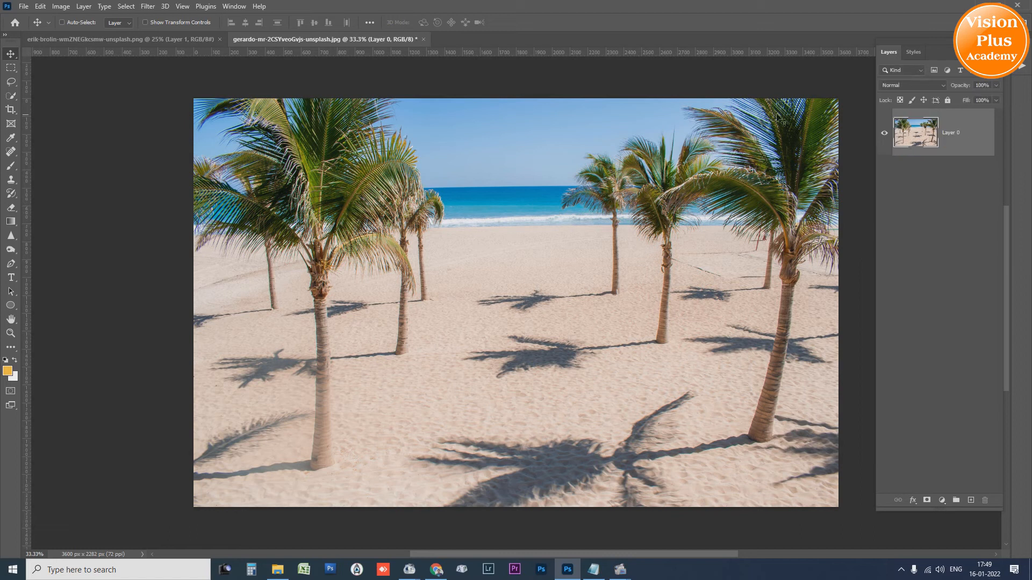
{"action": "left_click", "coordinate": [106, 39]}
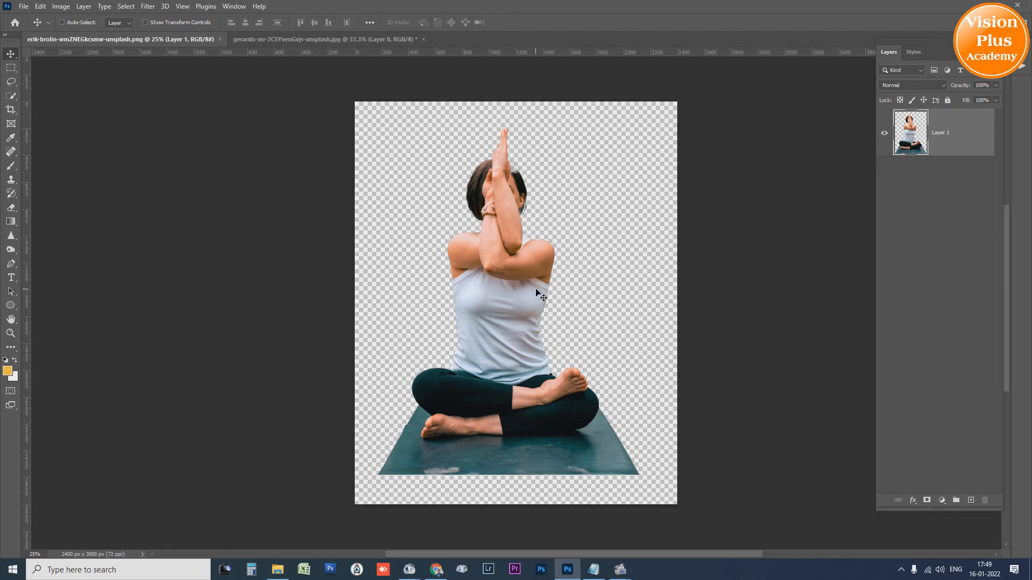
{"action": "left_click_drag", "start_coordinate": [519, 245], "coordinate": [518, 315]}
Scale the woman layer down with Free Transform until the whole mat fits, and position her centrally on the sand
{"action": "key", "text": "ctrl+t"}
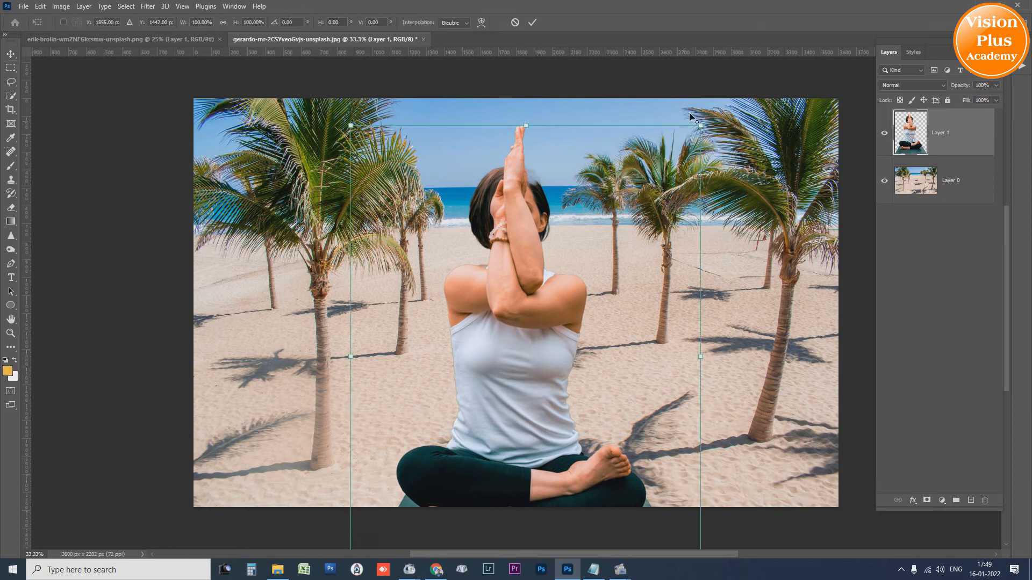
{"action": "left_click_drag", "start_coordinate": [699, 126], "coordinate": [635, 210]}
{"action": "left_click_drag", "start_coordinate": [548, 355], "coordinate": [524, 274]}
{"action": "left_click_drag", "start_coordinate": [617, 426], "coordinate": [649, 472]}
{"action": "key", "text": "Return"}
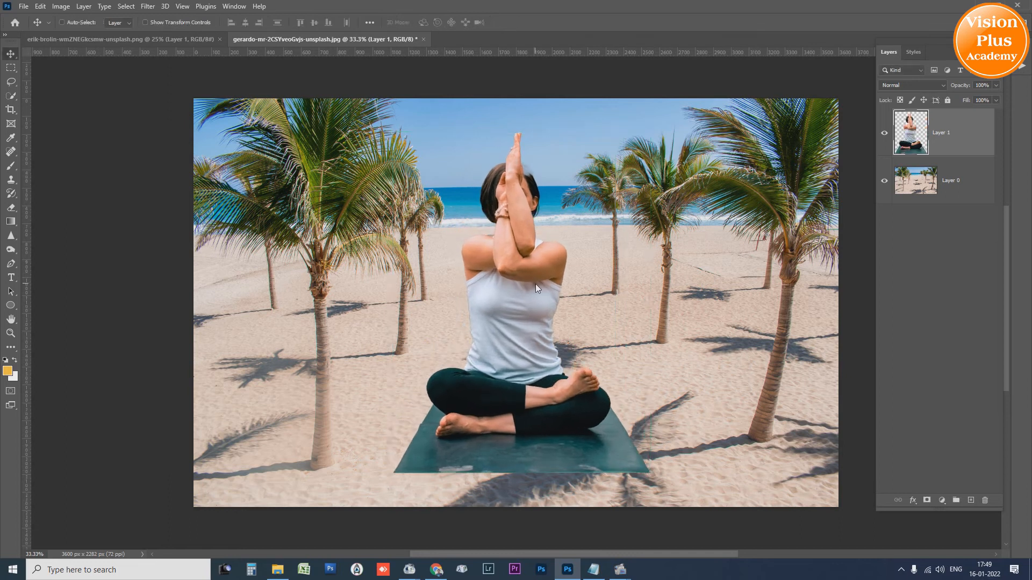
{"action": "left_click_drag", "start_coordinate": [528, 263], "coordinate": [535, 273]}
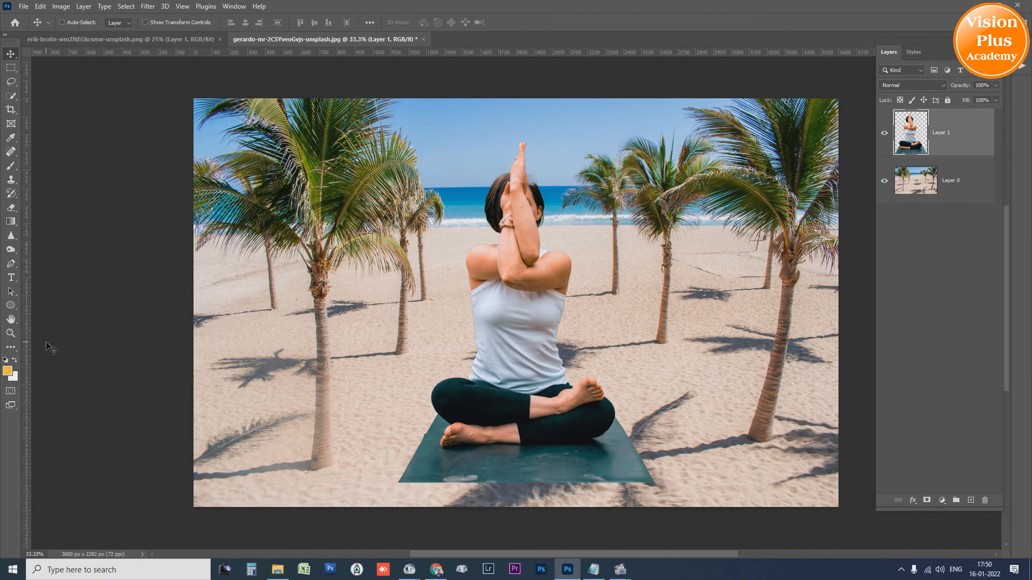
Draw a circle shape about 1196 px in diameter over the woman's torso with the Ellipse tool
{"action": "left_click", "coordinate": [9, 306]}
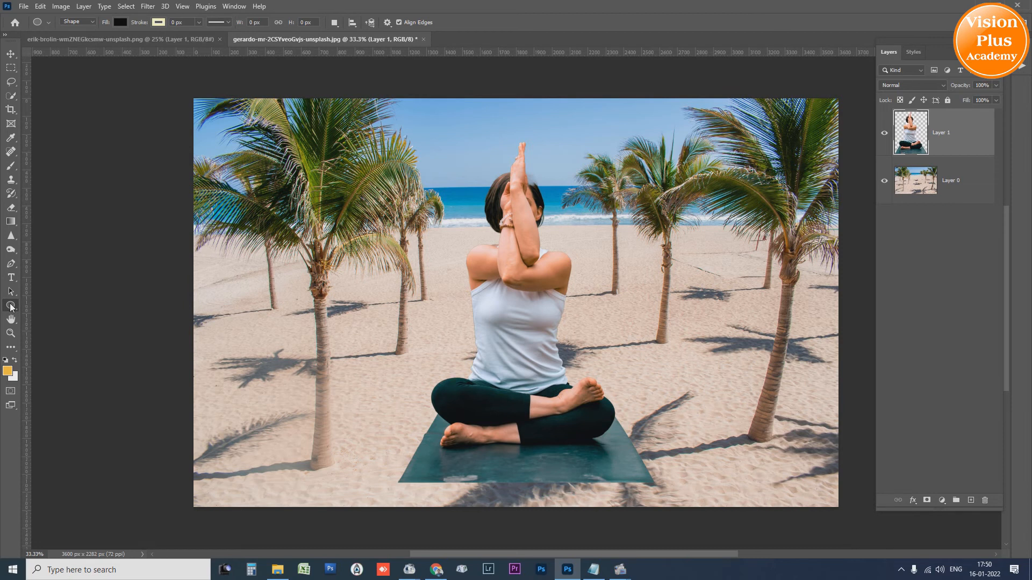
{"action": "right_click", "coordinate": [10, 306]}
{"action": "left_click", "coordinate": [49, 319]}
{"action": "mouse_move", "coordinate": [423, 241]}
{"action": "left_mouse_down"}
{"action": "mouse_move", "coordinate": [562, 352]}
{"action": "mouse_move", "coordinate": [747, 472]}
{"action": "mouse_move", "coordinate": [688, 453]}
{"action": "left_mouse_up"}
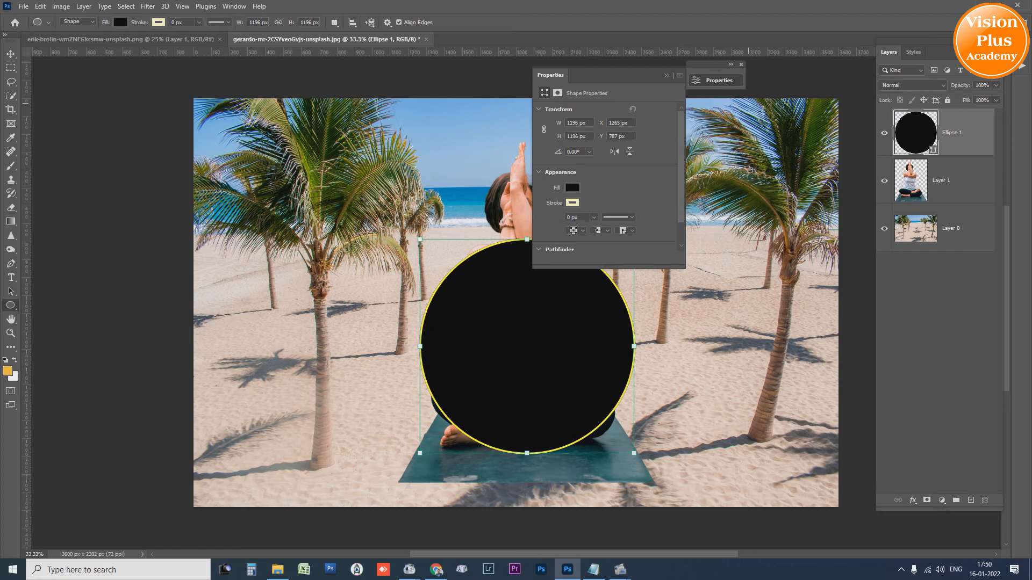
{"action": "left_click", "coordinate": [741, 64]}
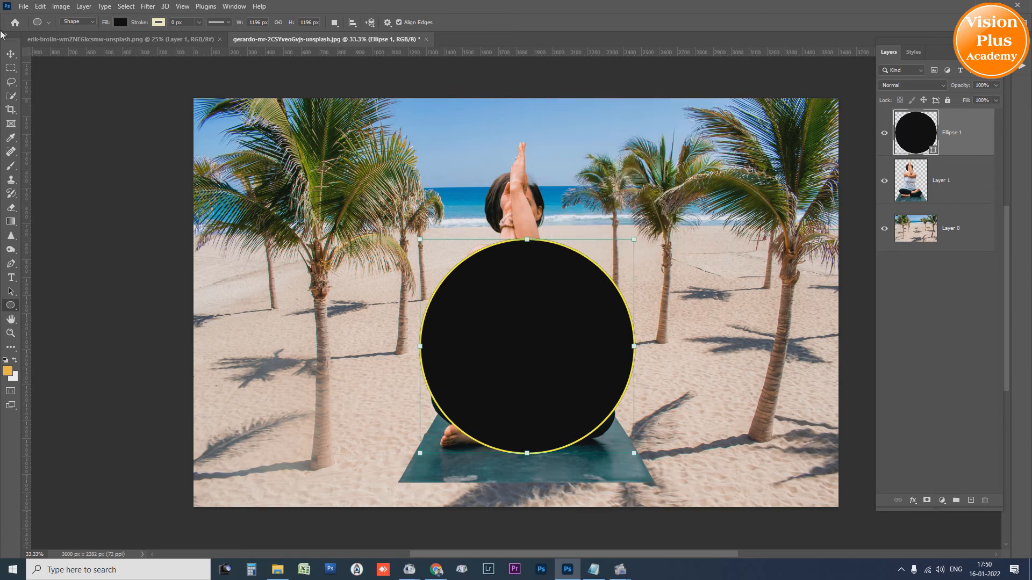
{"action": "left_click", "coordinate": [11, 54]}
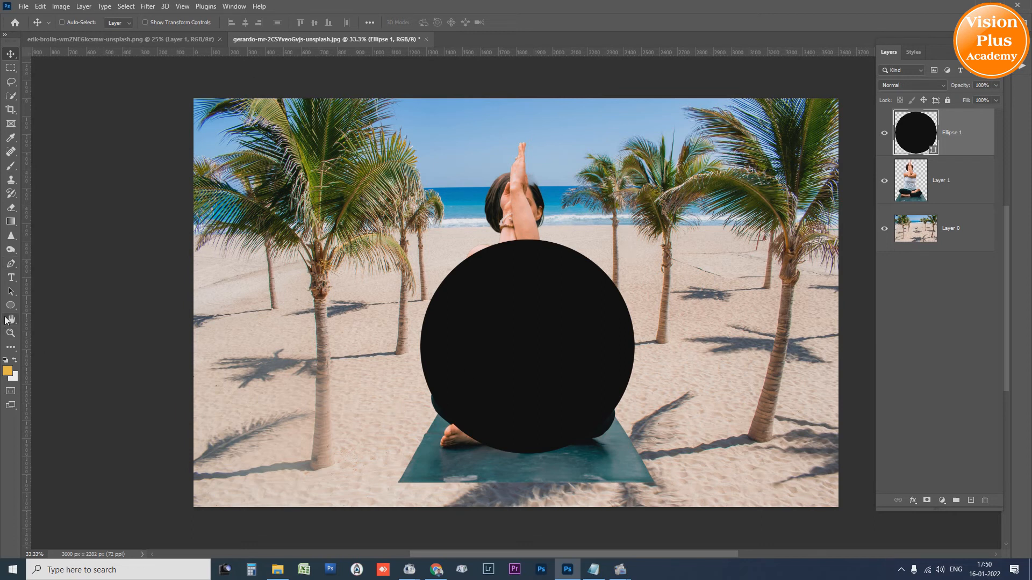
Fill the circle shape with the near-white recent colour and move its layer beneath the woman's layer
{"action": "left_click", "coordinate": [10, 305]}
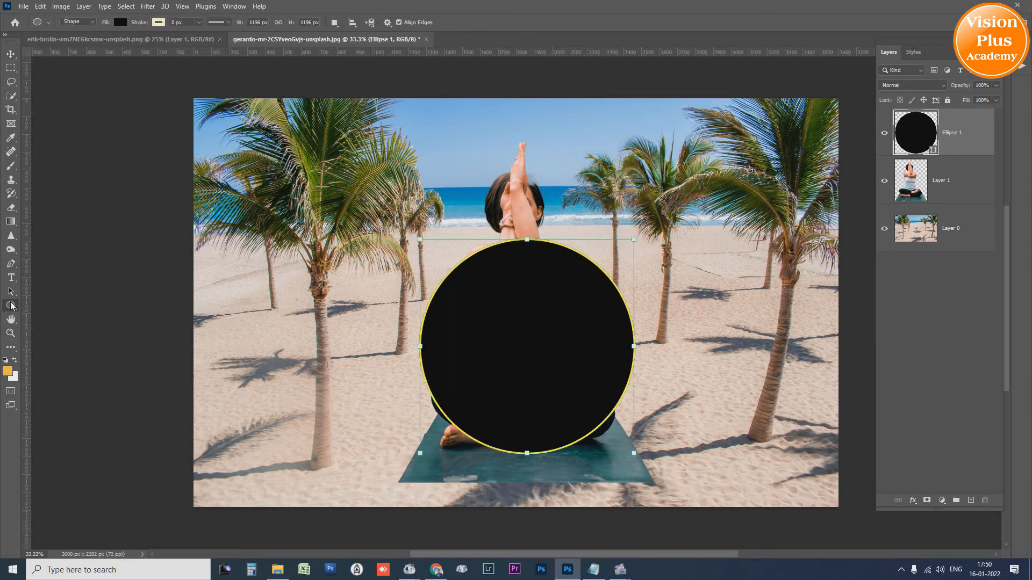
{"action": "left_click", "coordinate": [121, 24]}
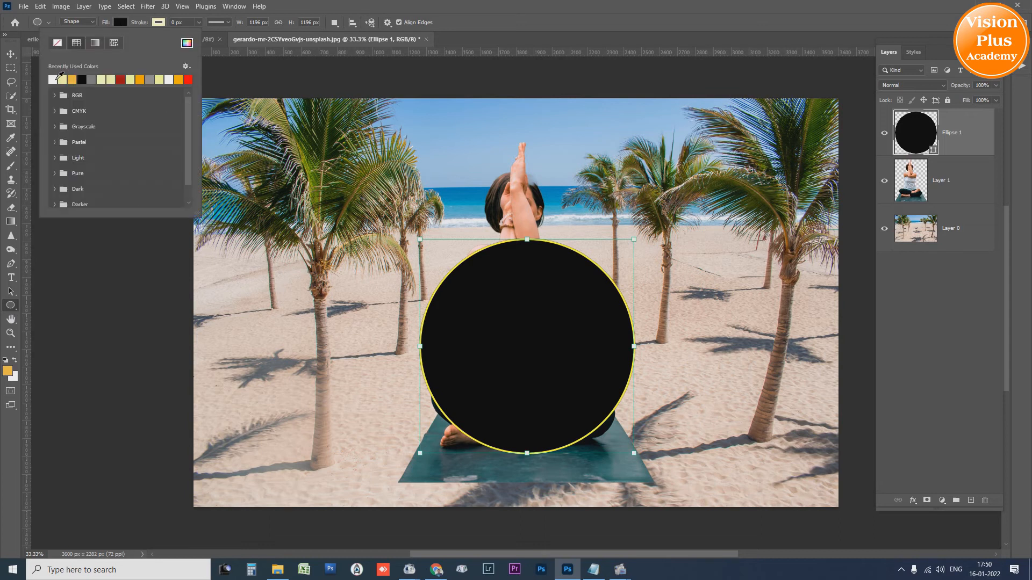
{"action": "left_click", "coordinate": [56, 79]}
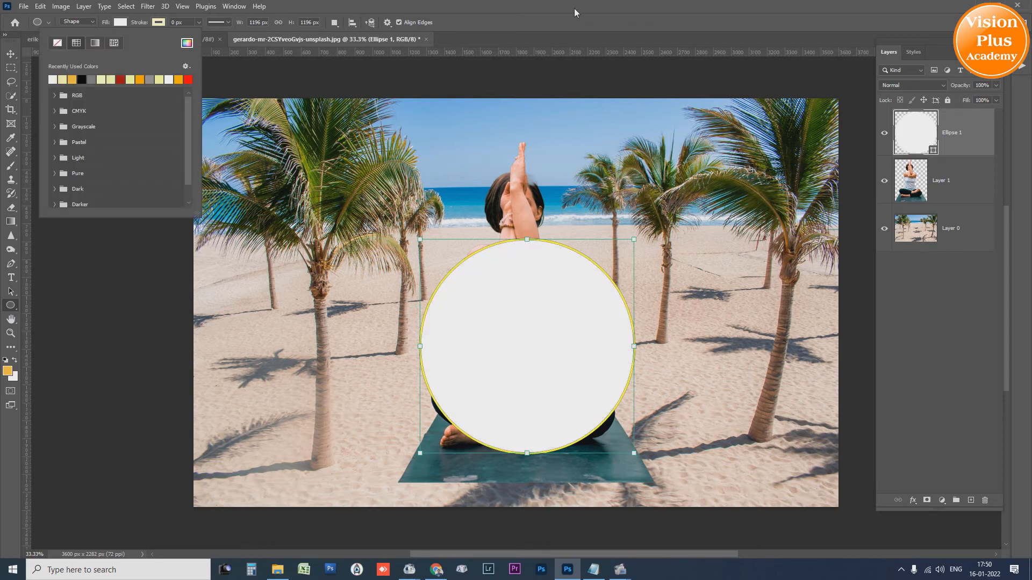
{"action": "left_click", "coordinate": [494, 5]}
{"action": "left_click", "coordinate": [10, 54]}
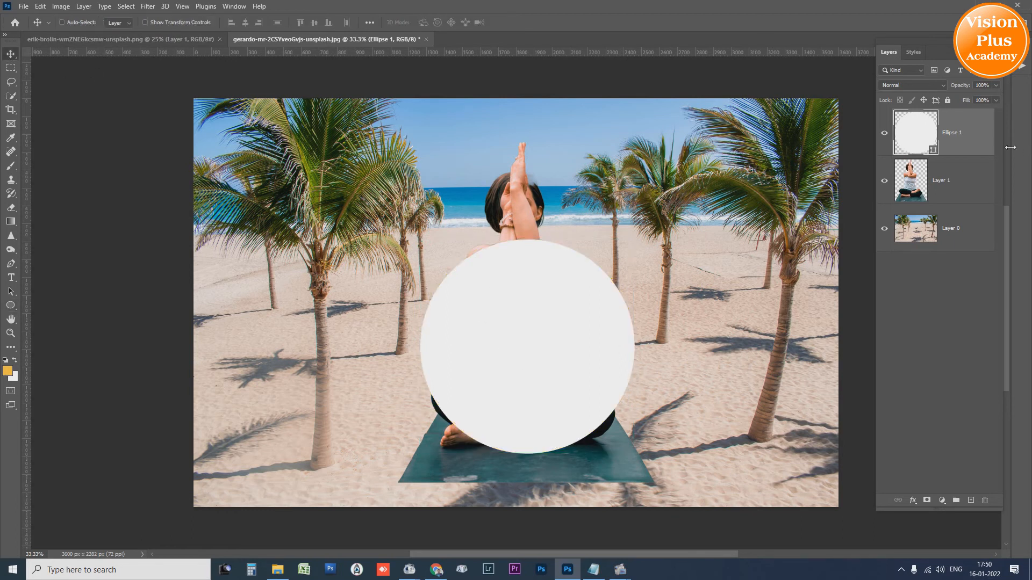
{"action": "left_click_drag", "start_coordinate": [963, 134], "coordinate": [969, 200]}
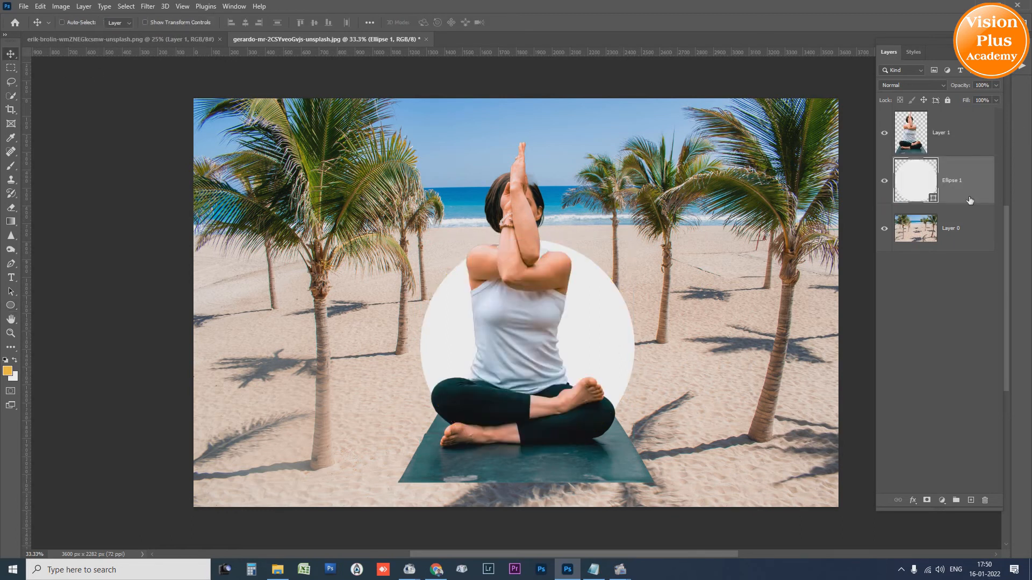
Shift the circle slightly left behind the woman, and convert the woman's layer to a smart object
{"action": "left_click_drag", "start_coordinate": [601, 339], "coordinate": [595, 335]}
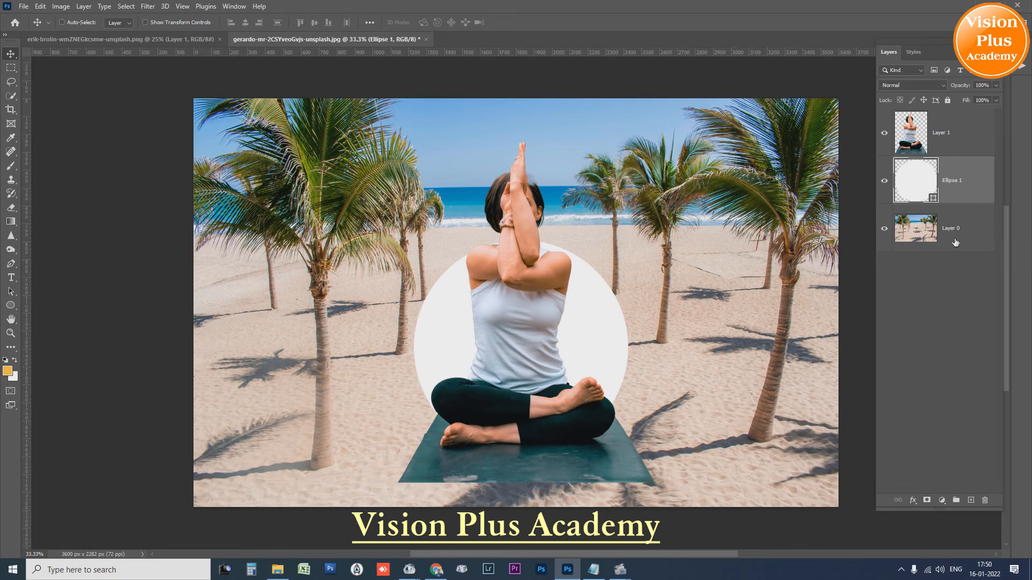
{"action": "left_click", "coordinate": [918, 143]}
{"action": "right_click", "coordinate": [917, 144]}
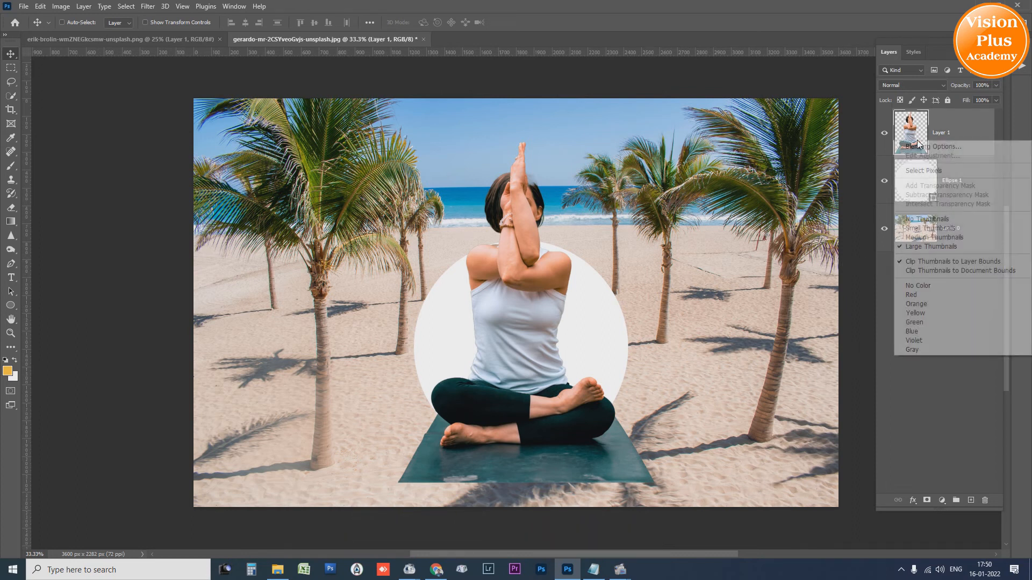
{"action": "left_click", "coordinate": [982, 123]}
{"action": "right_click", "coordinate": [982, 119]}
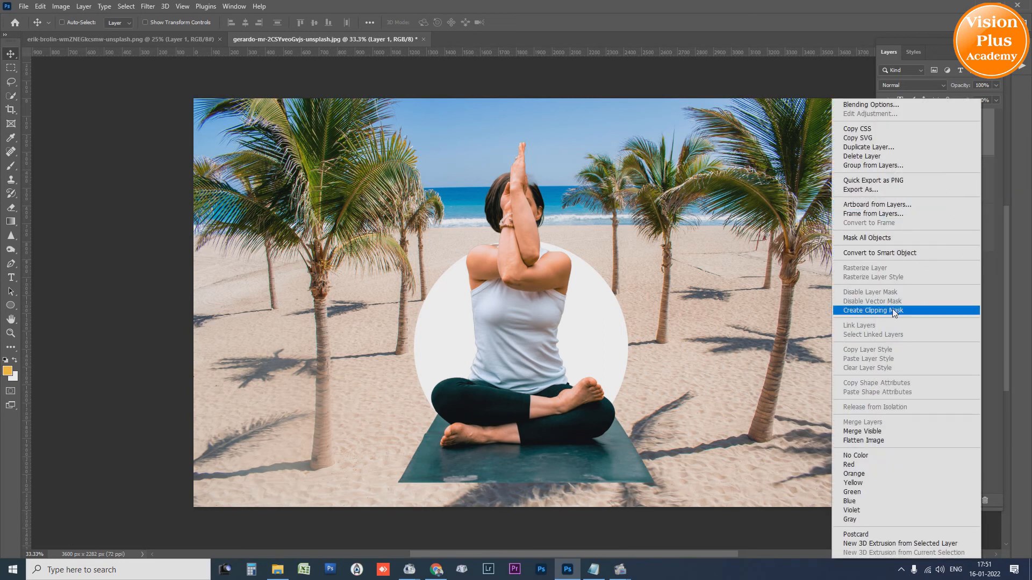
{"action": "left_click", "coordinate": [884, 253]}
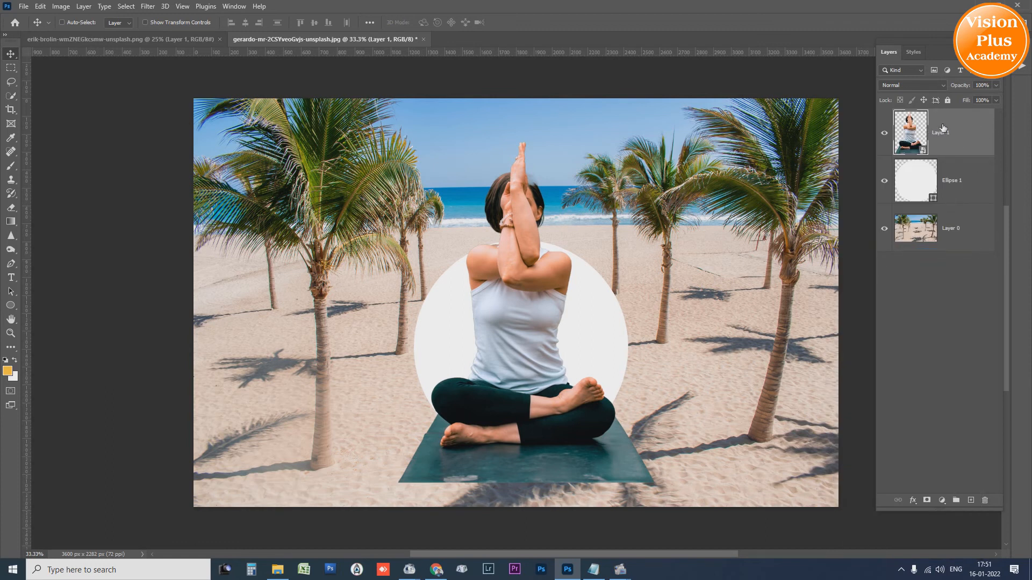
Duplicate the woman's smart object layer
{"action": "right_click", "coordinate": [973, 119]}
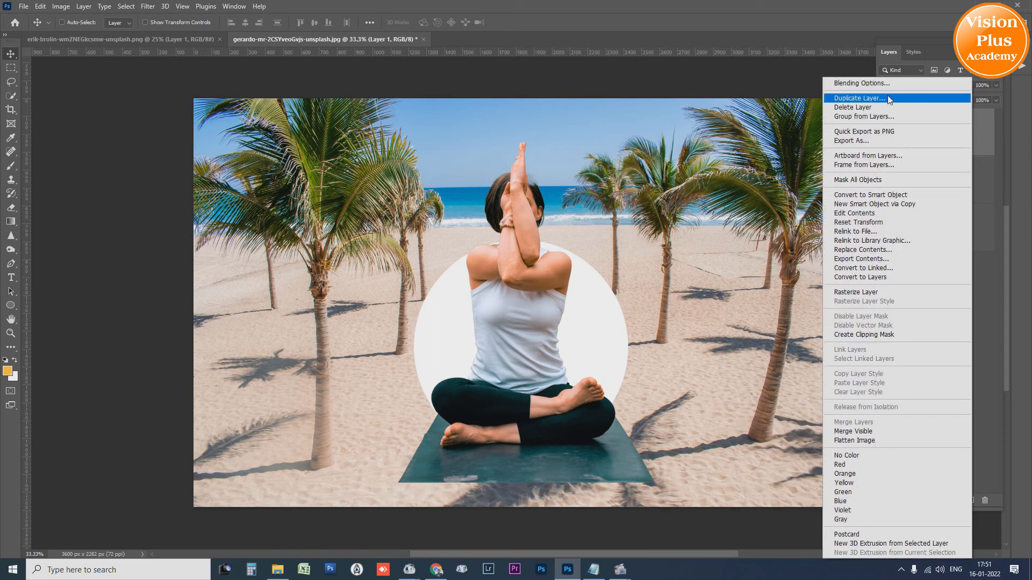
{"action": "left_click", "coordinate": [1023, 312]}
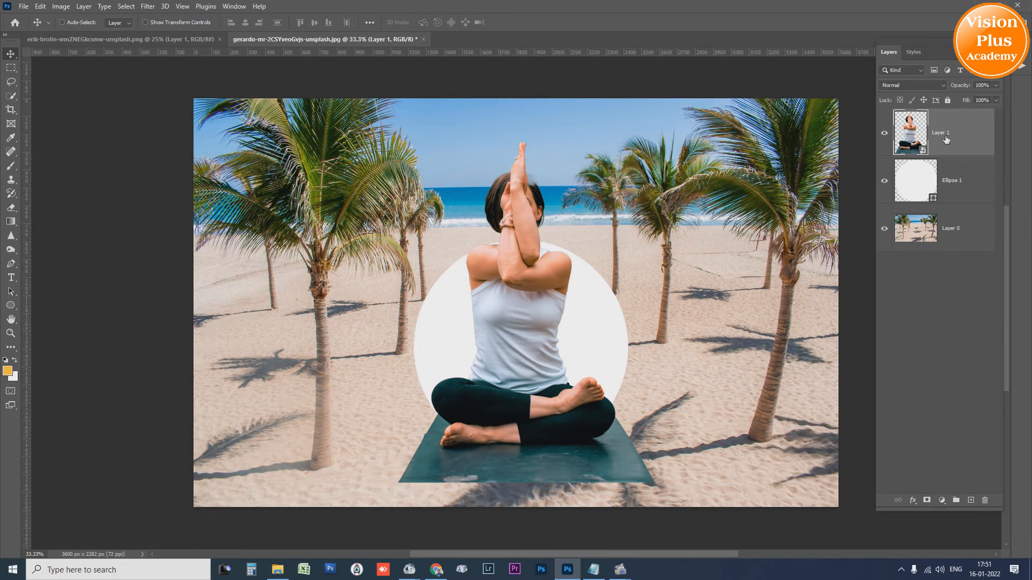
{"action": "key", "text": "ctrl+j"}
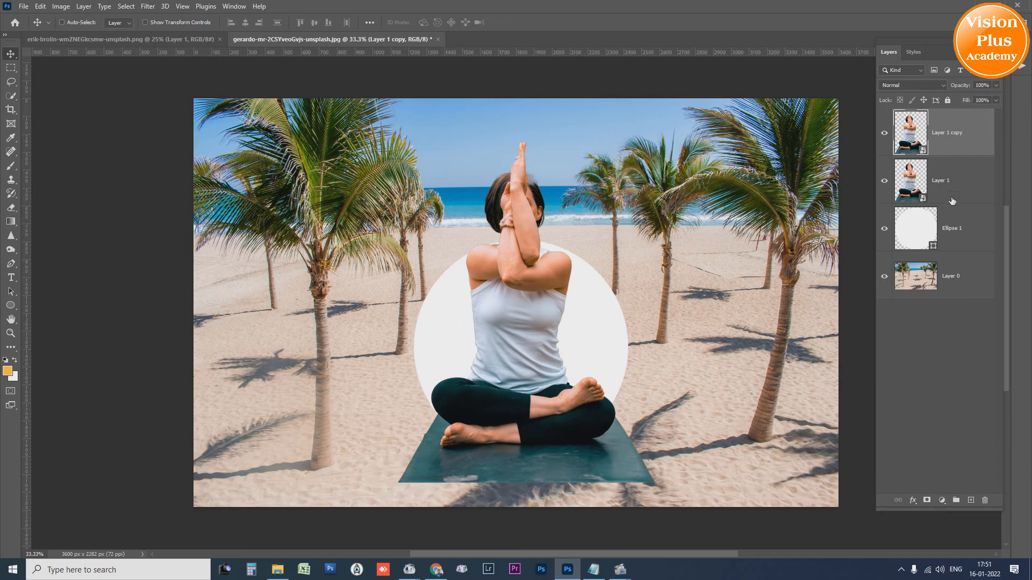
Hide the duplicate woman layer and clip the original woman layer to the circle shape below it
{"action": "left_click", "coordinate": [884, 134]}
{"action": "left_click", "coordinate": [959, 190]}
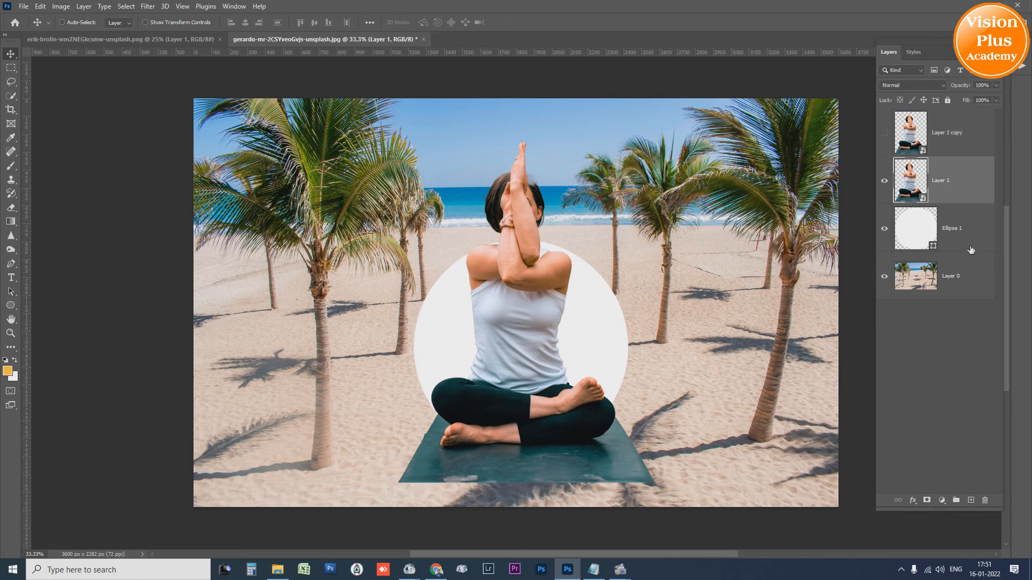
{"action": "left_click", "coordinate": [960, 202], "text": "alt"}
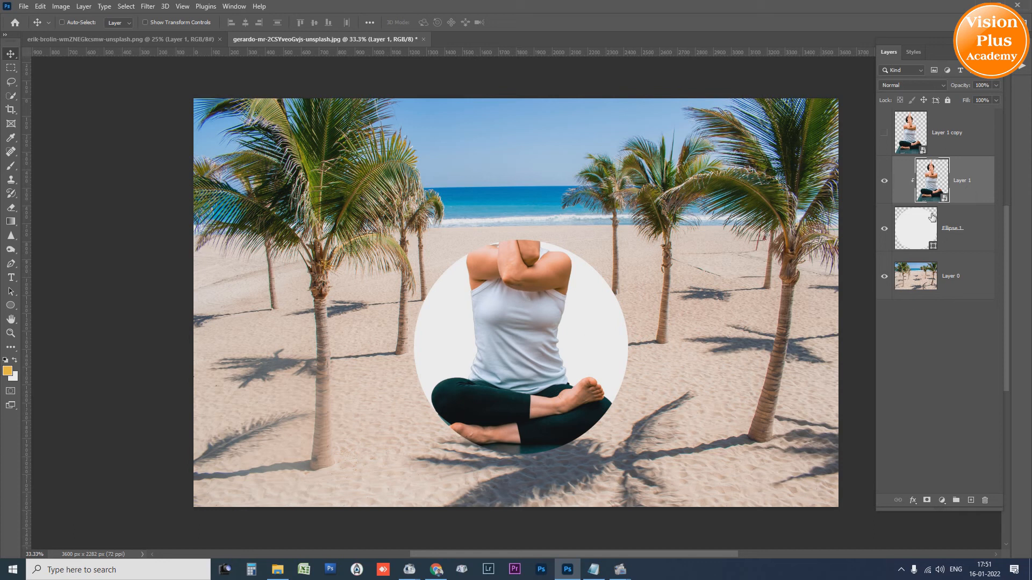
Show the duplicate woman layer, add a layer mask, and paint black over the mat and legs extending outside the circle's lower edge
{"action": "left_click", "coordinate": [885, 133]}
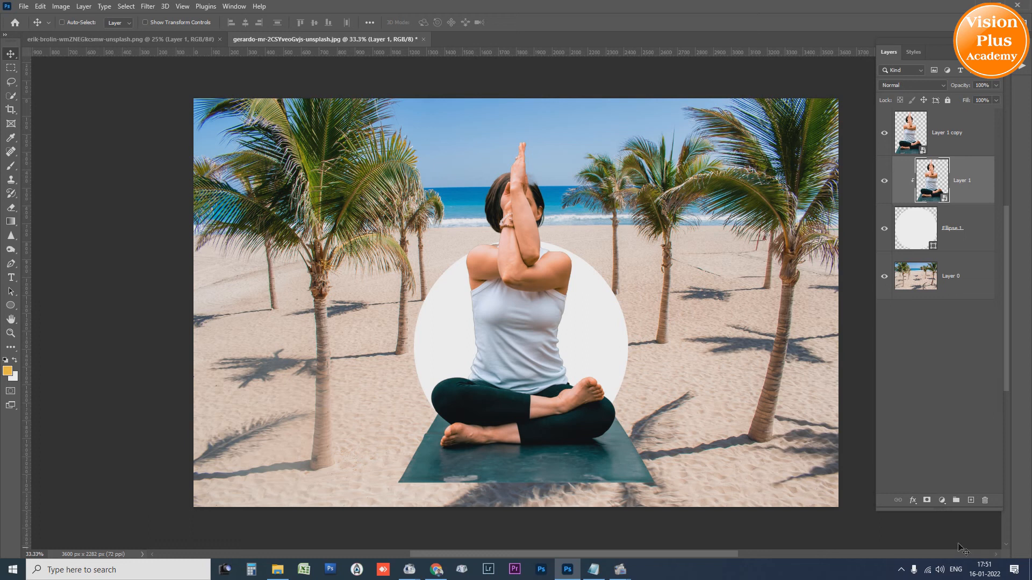
{"action": "left_click", "coordinate": [961, 138]}
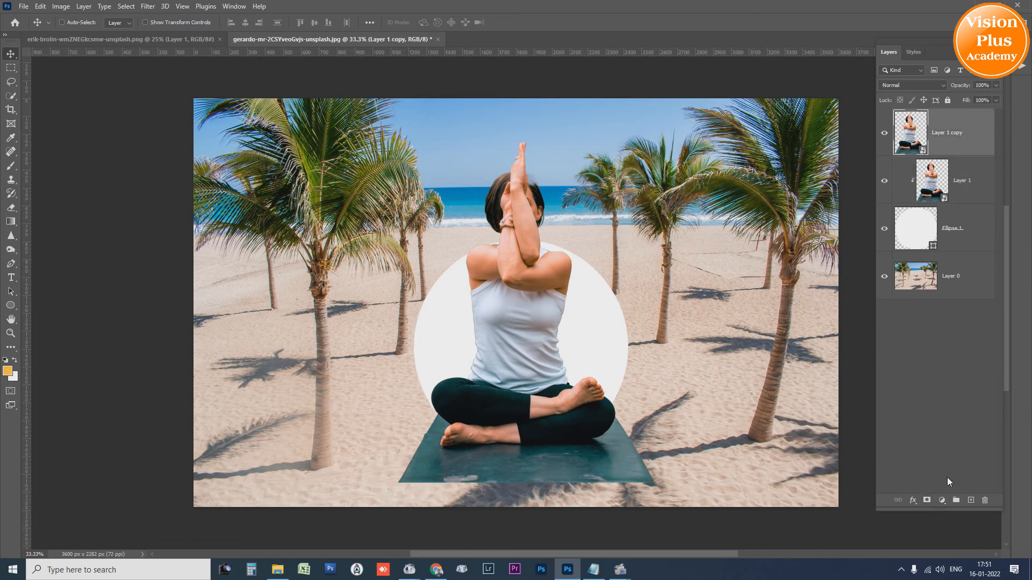
{"action": "left_click", "coordinate": [928, 501]}
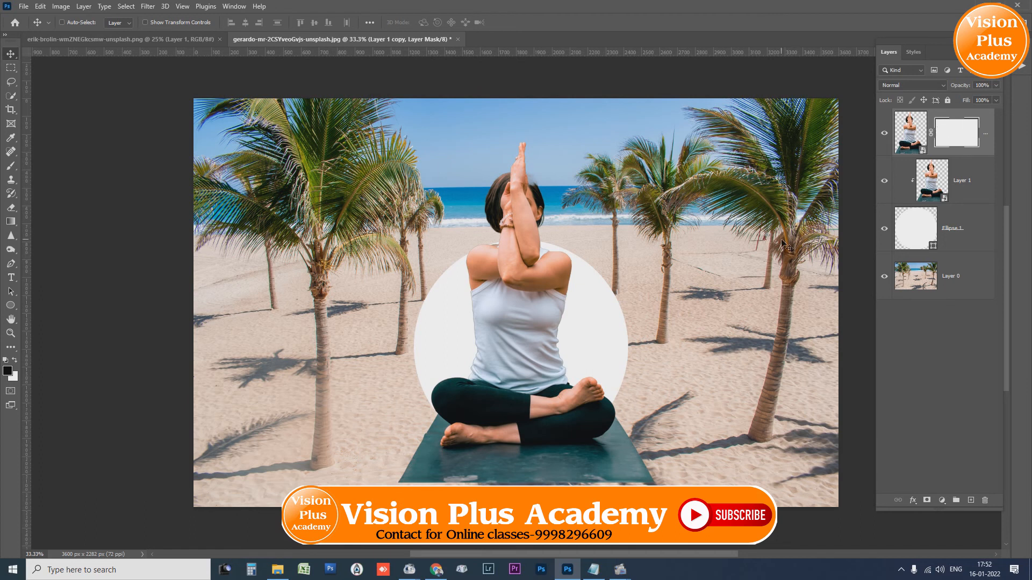
{"action": "left_click", "coordinate": [12, 166]}
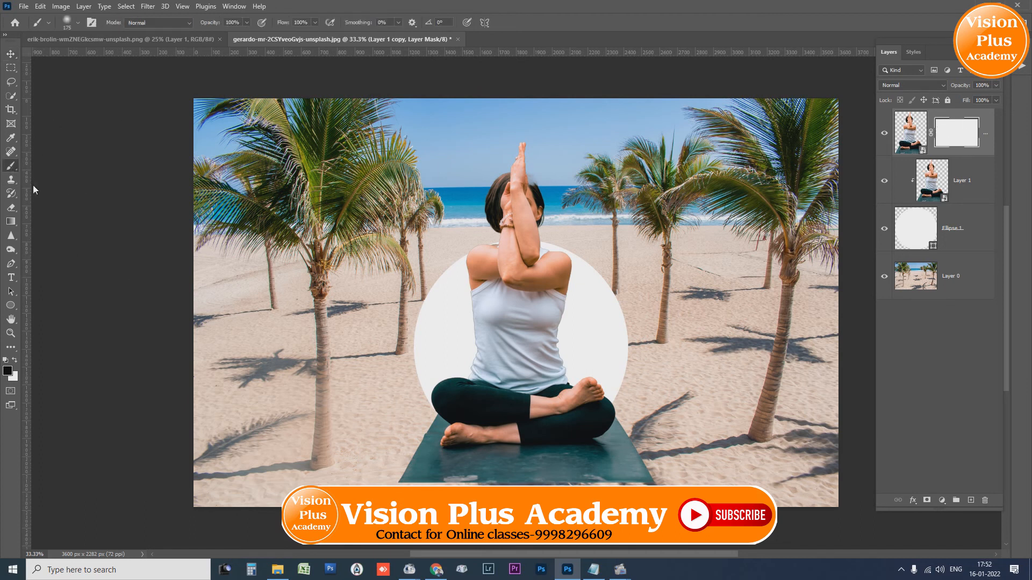
{"action": "mouse_move", "coordinate": [411, 409]}
{"action": "left_mouse_down"}
{"action": "mouse_move", "coordinate": [447, 431]}
{"action": "mouse_move", "coordinate": [408, 403]}
{"action": "mouse_move", "coordinate": [471, 471]}
{"action": "mouse_move", "coordinate": [415, 456]}
{"action": "mouse_move", "coordinate": [408, 479]}
{"action": "mouse_move", "coordinate": [417, 431]}
{"action": "mouse_move", "coordinate": [488, 476]}
{"action": "mouse_move", "coordinate": [406, 430]}
{"action": "mouse_move", "coordinate": [480, 448]}
{"action": "mouse_move", "coordinate": [560, 444]}
{"action": "mouse_move", "coordinate": [613, 421]}
{"action": "mouse_move", "coordinate": [490, 465]}
{"action": "mouse_move", "coordinate": [631, 381]}
{"action": "mouse_move", "coordinate": [569, 440]}
{"action": "mouse_move", "coordinate": [652, 429]}
{"action": "mouse_move", "coordinate": [633, 483]}
{"action": "mouse_move", "coordinate": [638, 422]}
{"action": "mouse_move", "coordinate": [630, 466]}
{"action": "mouse_move", "coordinate": [593, 476]}
{"action": "mouse_move", "coordinate": [643, 428]}
{"action": "mouse_move", "coordinate": [514, 482]}
{"action": "left_mouse_up"}
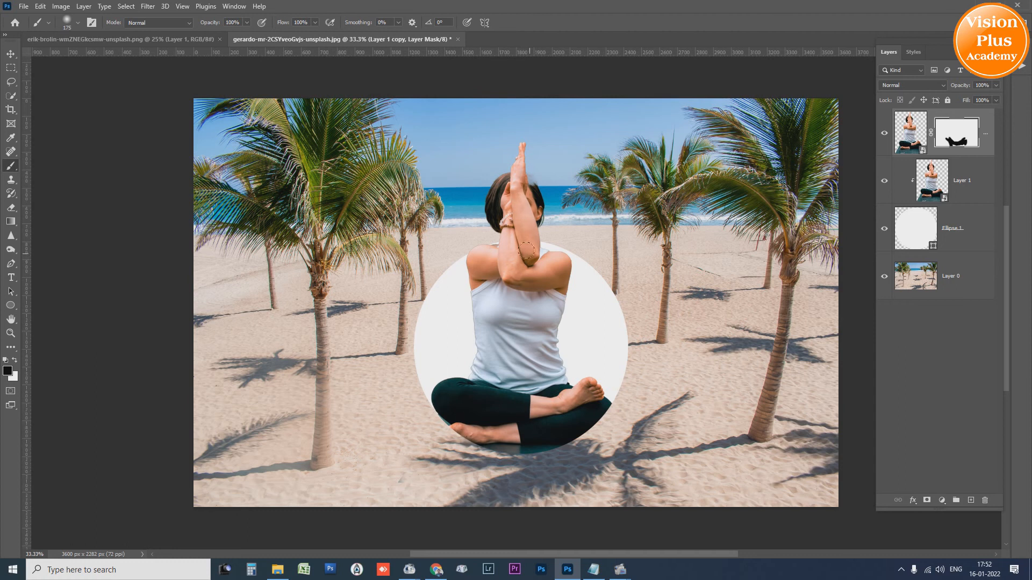
{"action": "left_click", "coordinate": [11, 54]}
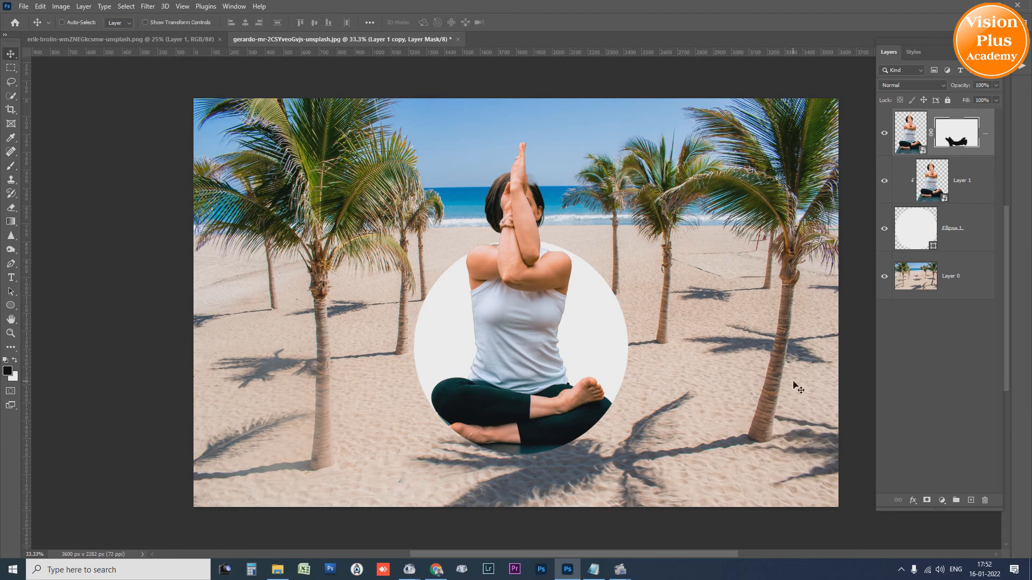
Change the circle's fill to pale yellow #f9fbc1
{"action": "left_click", "coordinate": [935, 251]}
{"action": "double_click", "coordinate": [934, 248]}
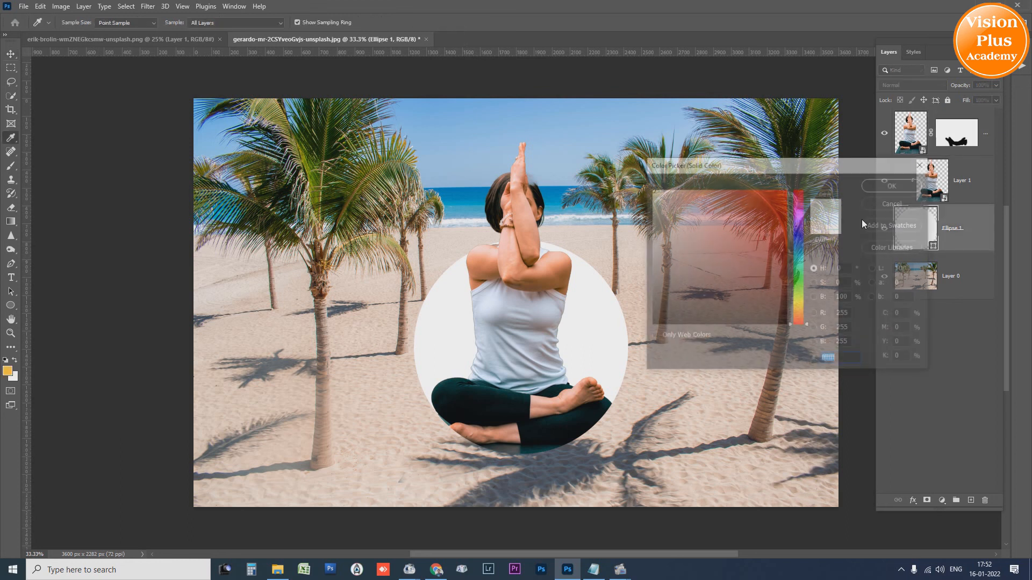
{"action": "left_click", "coordinate": [798, 302]}
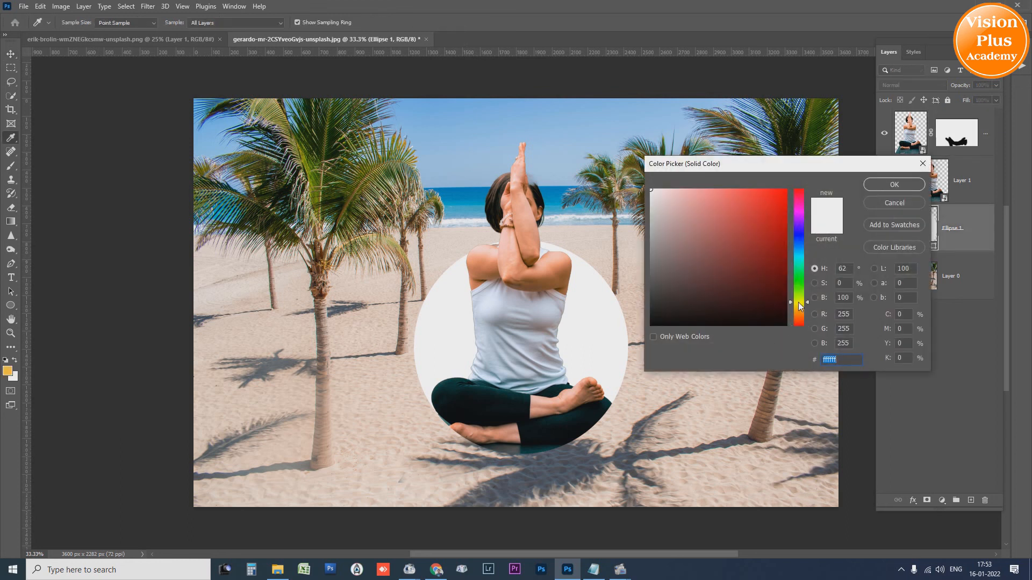
{"action": "left_click_drag", "start_coordinate": [690, 207], "coordinate": [682, 191]}
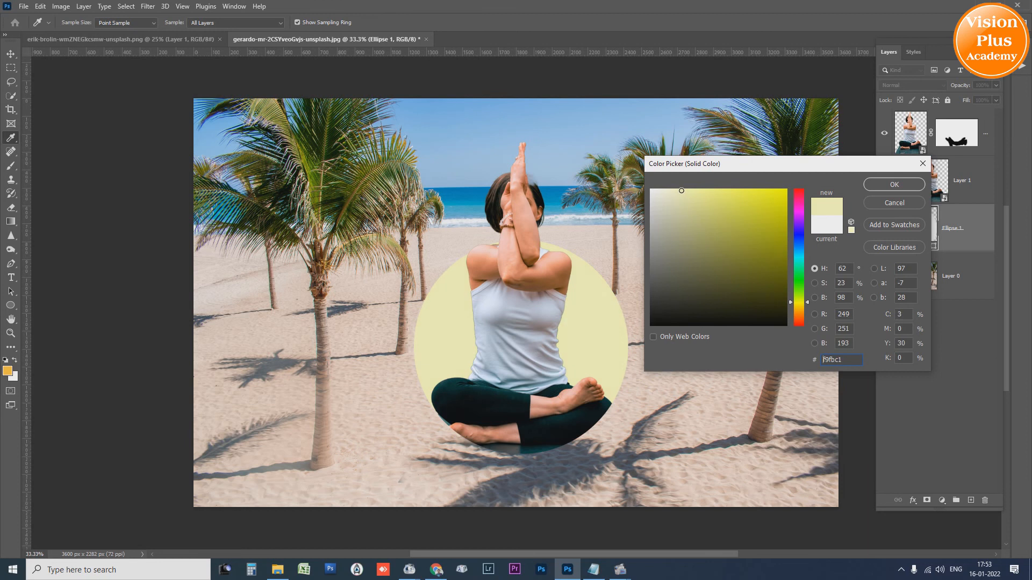
{"action": "left_click", "coordinate": [894, 185]}
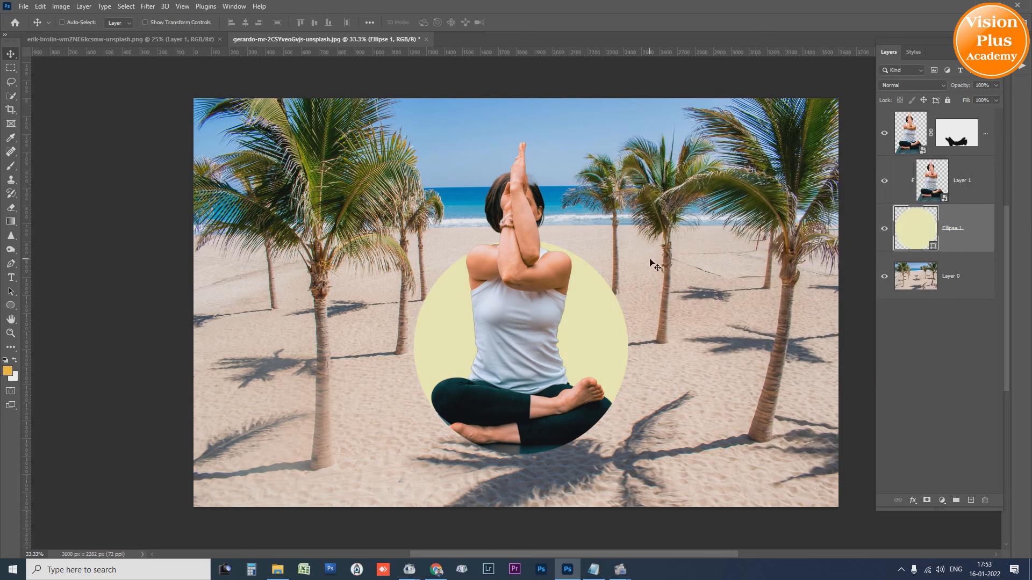
{"action": "key", "text": "ctrl+t"}
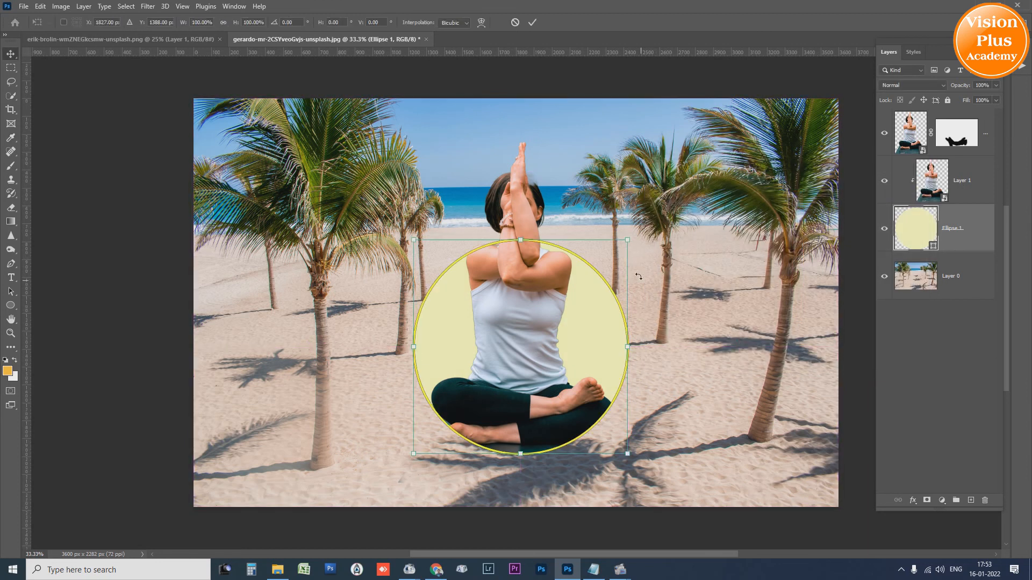
{"action": "key", "text": "Return"}
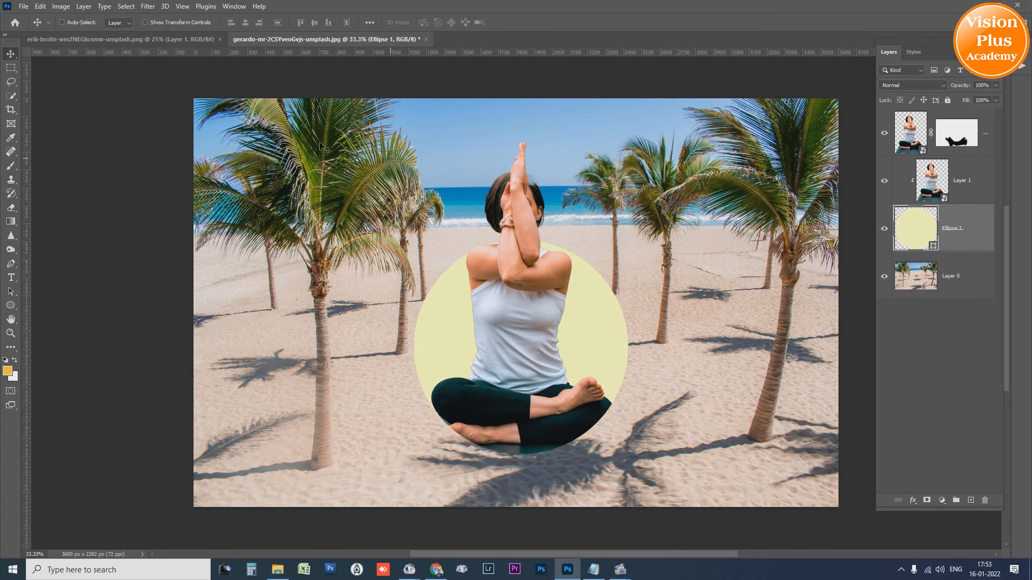
Give the circle shape a 50 px dark red stroke
{"action": "left_click", "coordinate": [14, 305]}
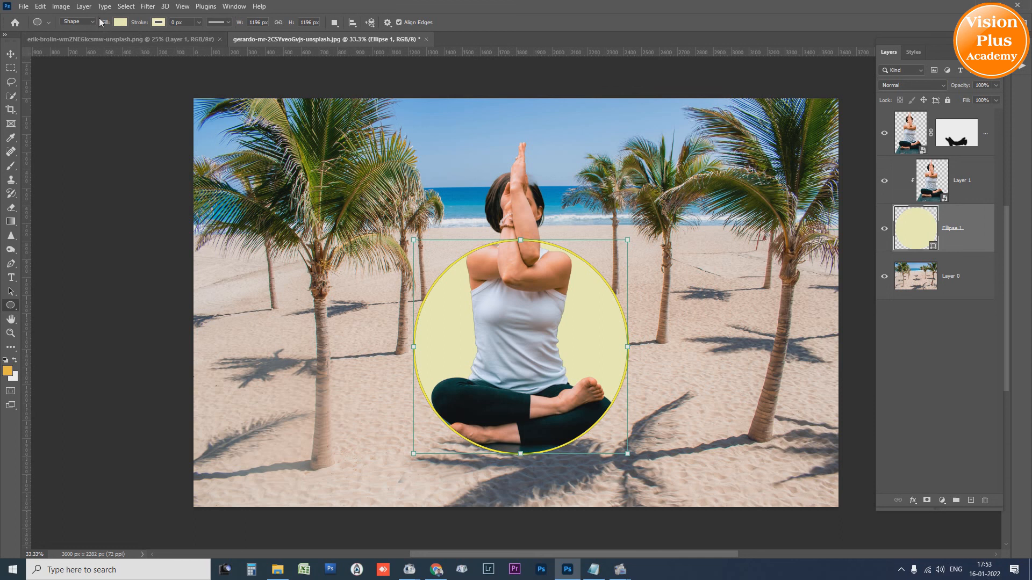
{"action": "left_click", "coordinate": [199, 23]}
{"action": "left_click_drag", "start_coordinate": [180, 22], "coordinate": [103, 25]}
{"action": "type", "text": "55"}
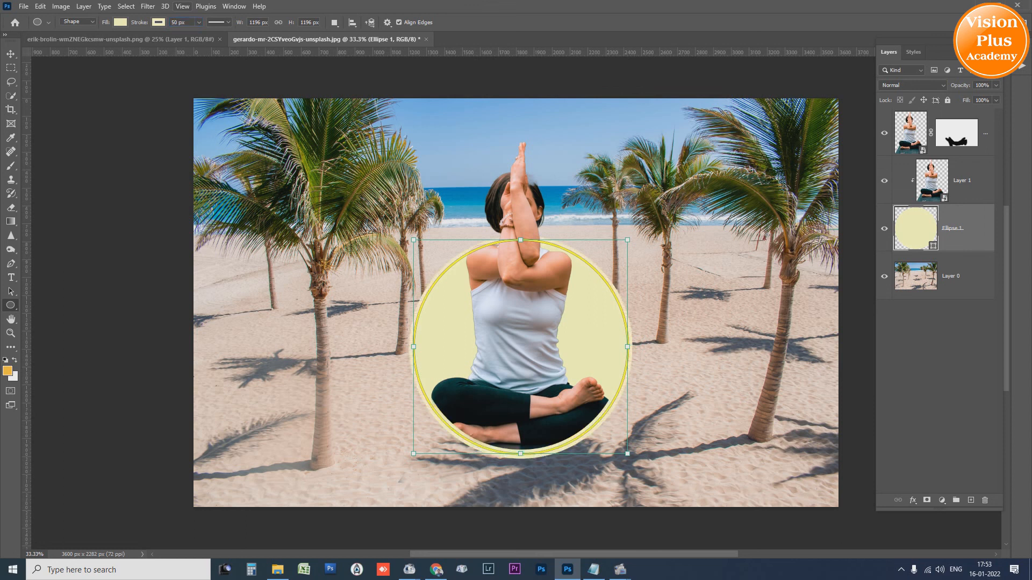
{"action": "left_click", "coordinate": [158, 24]}
{"action": "left_click", "coordinate": [172, 80]}
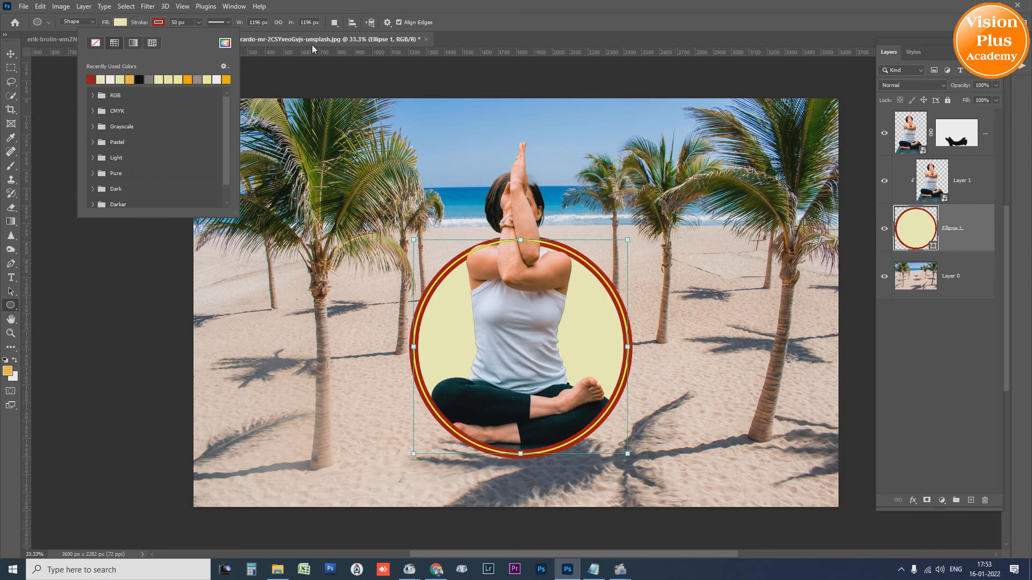
{"action": "left_click", "coordinate": [372, 5]}
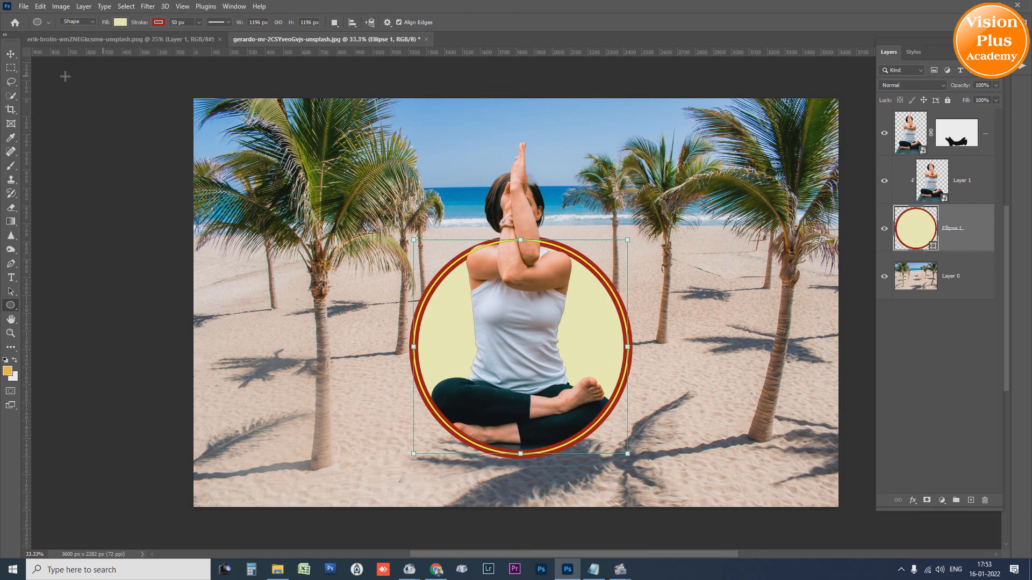
{"action": "left_click", "coordinate": [11, 53]}
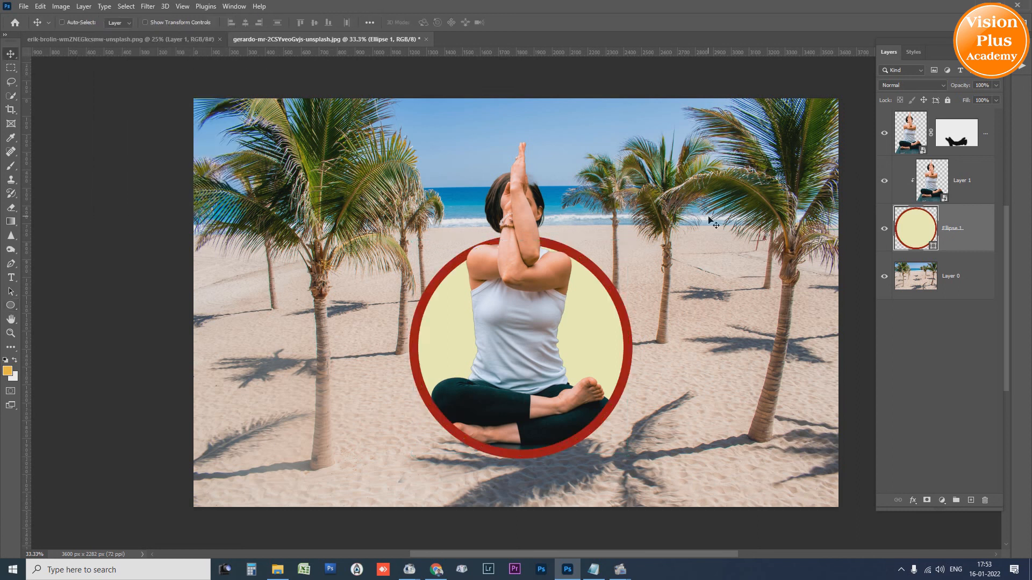
{"action": "key", "text": "ctrl+plus"}
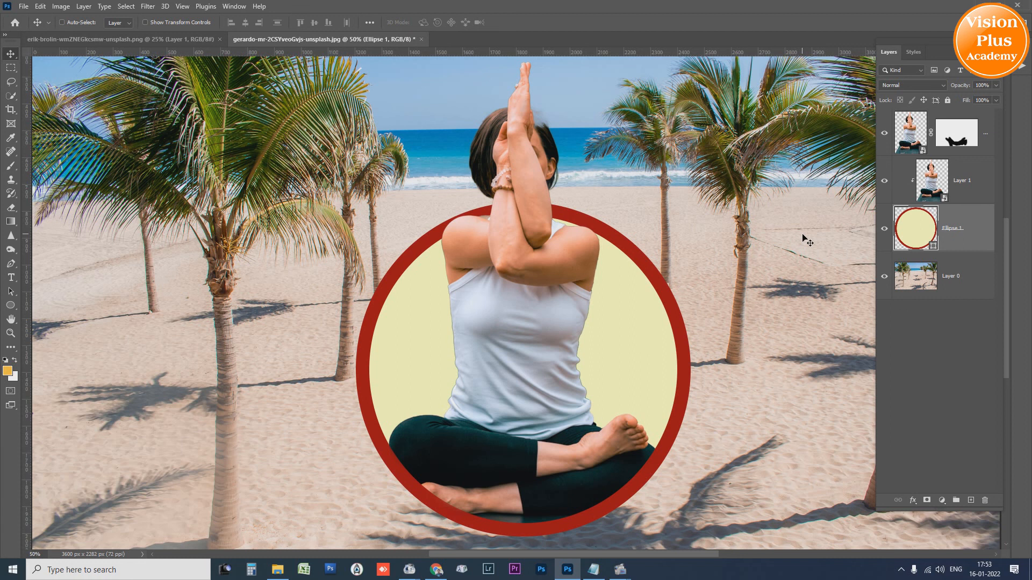
{"action": "scroll", "coordinate": [806, 240], "scroll_direction": "down", "scroll_amount": 1}
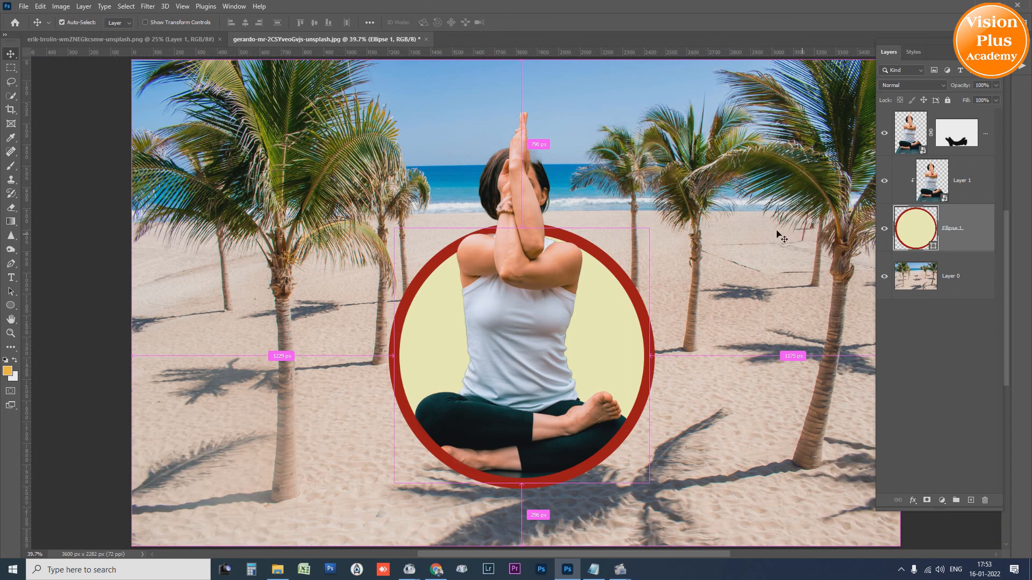